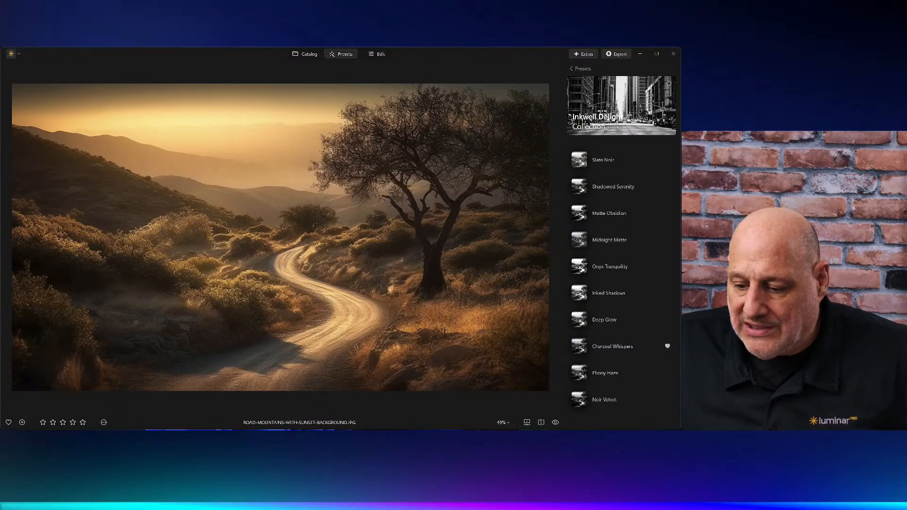
# - Apply the Shadowed Serenity preset from the Inkwell Delight Collection, reduce its strength to 51, and compare the result with the original photo
pyautogui.click(611, 162)
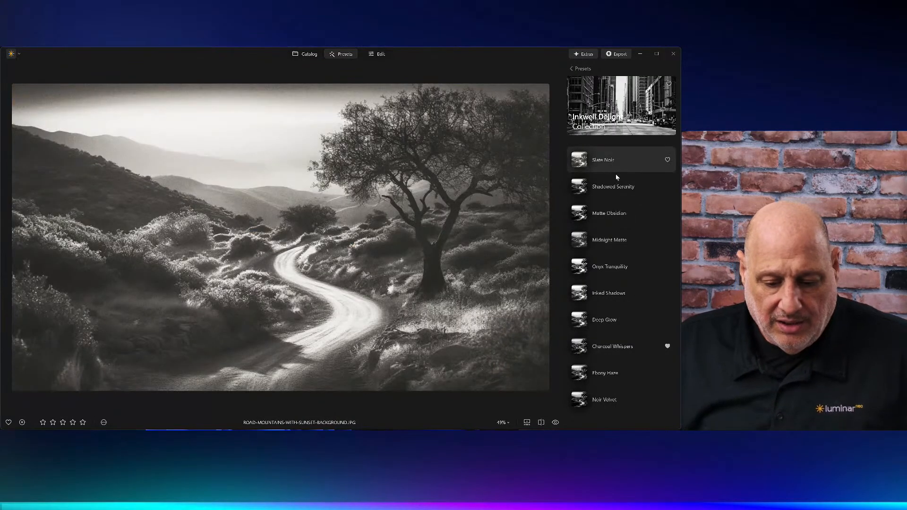
pyautogui.click(613, 189)
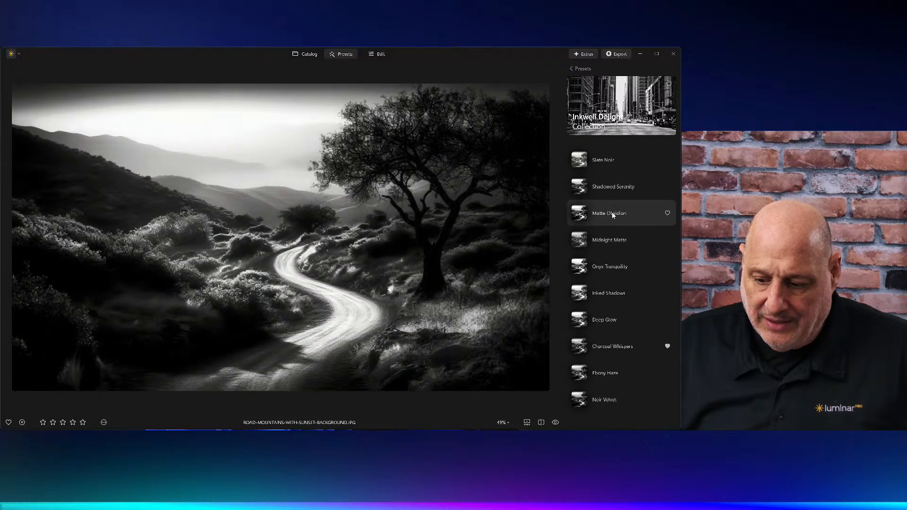
pyautogui.click(611, 187)
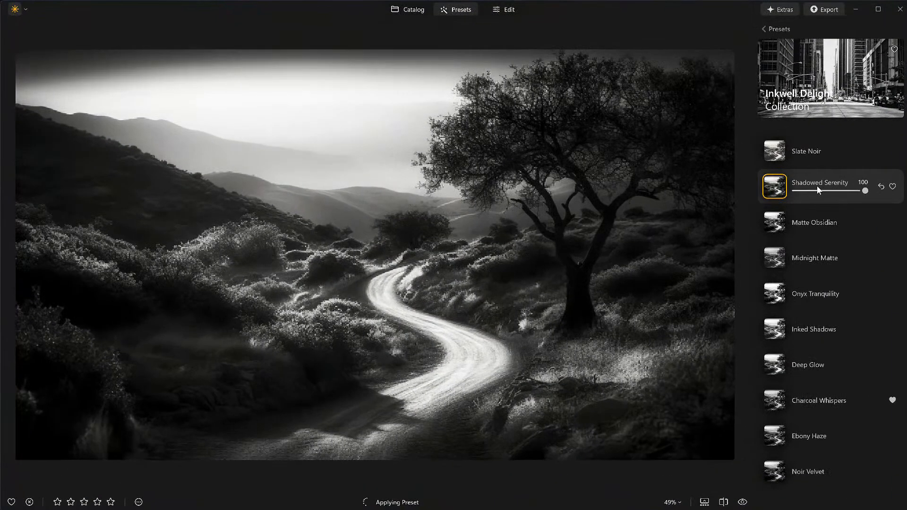
pyautogui.moveTo(865, 190); pyautogui.dragTo(831, 193)
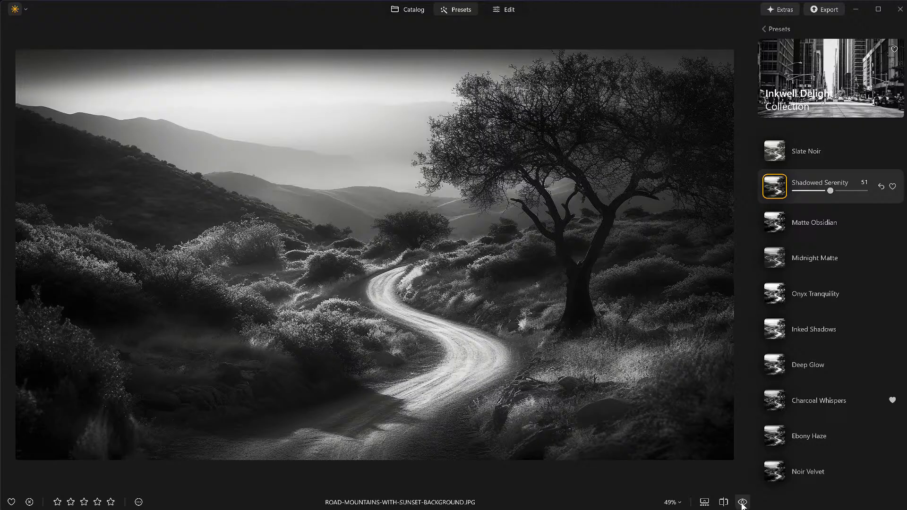
pyautogui.click(743, 503)
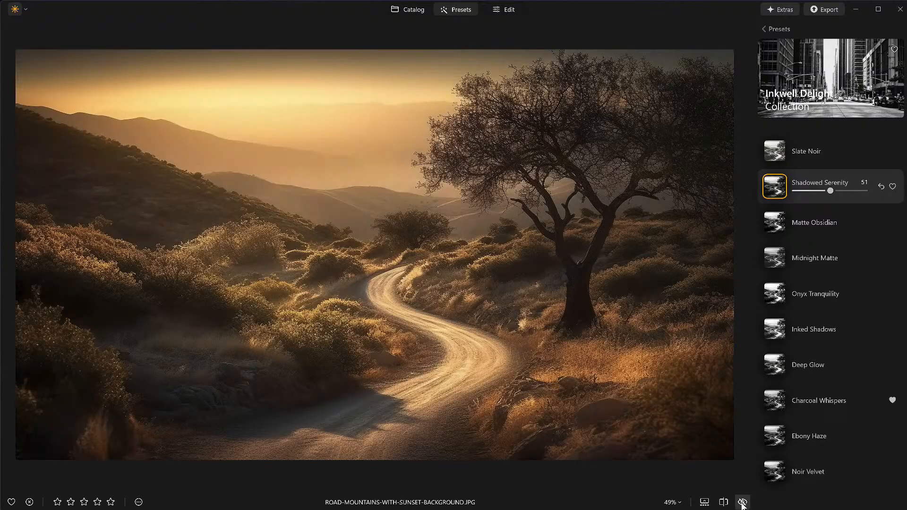
pyautogui.click(742, 503)
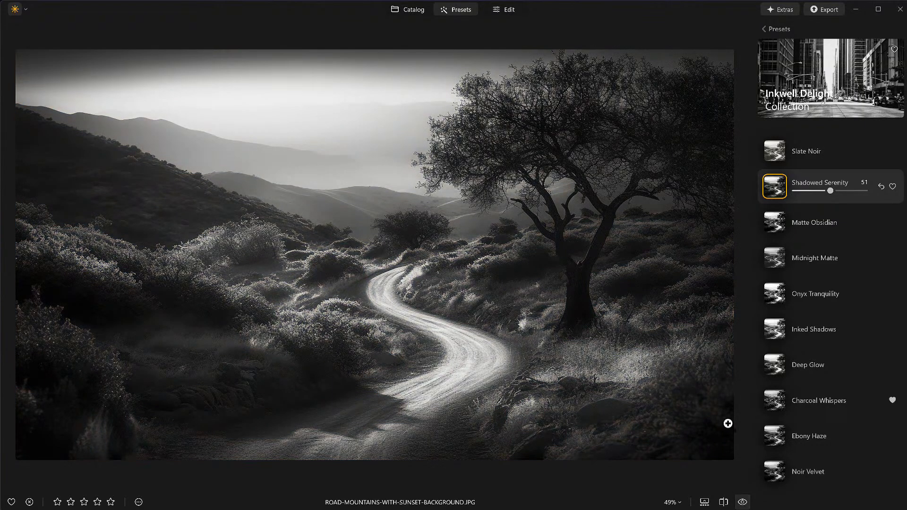
# - Collapse the Essentials and Portrait tool groups in Edit mode and show the list of edits the preset applied
pyautogui.click(506, 12)
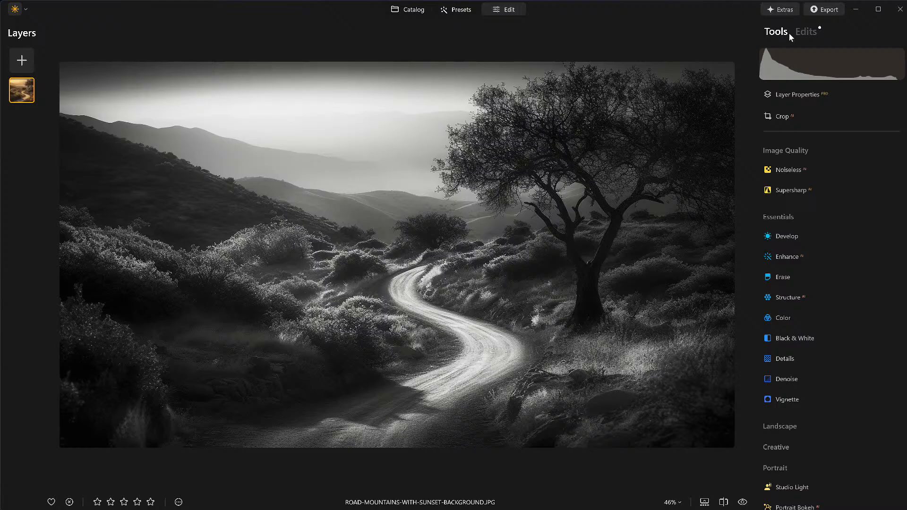
pyautogui.click(787, 221)
pyautogui.click(786, 280)
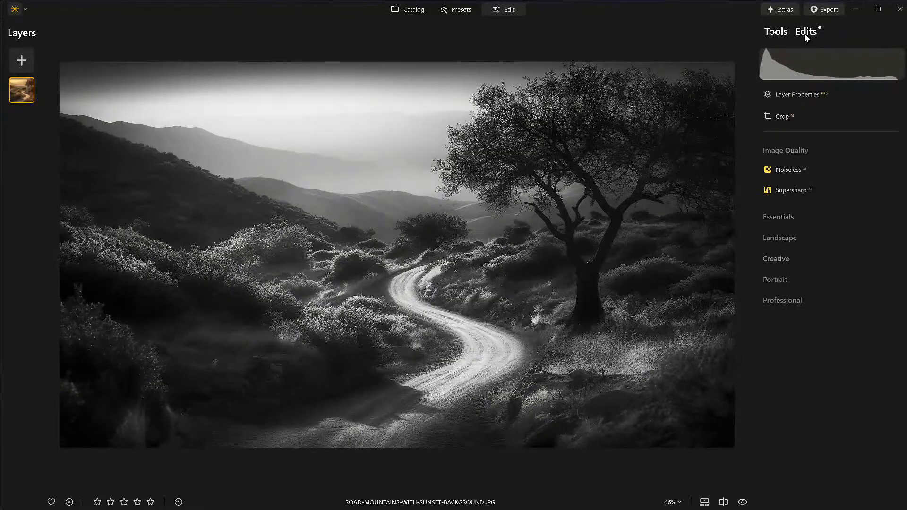
pyautogui.click(797, 59)
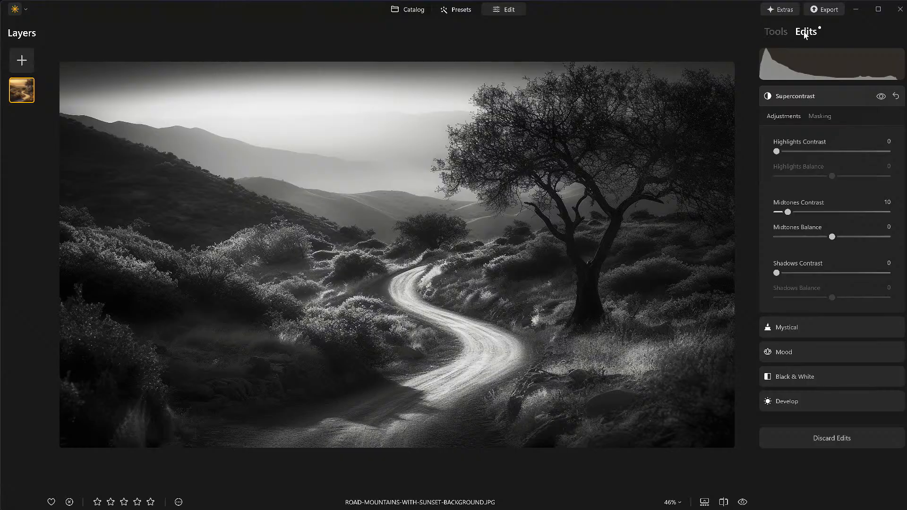
pyautogui.click(829, 96)
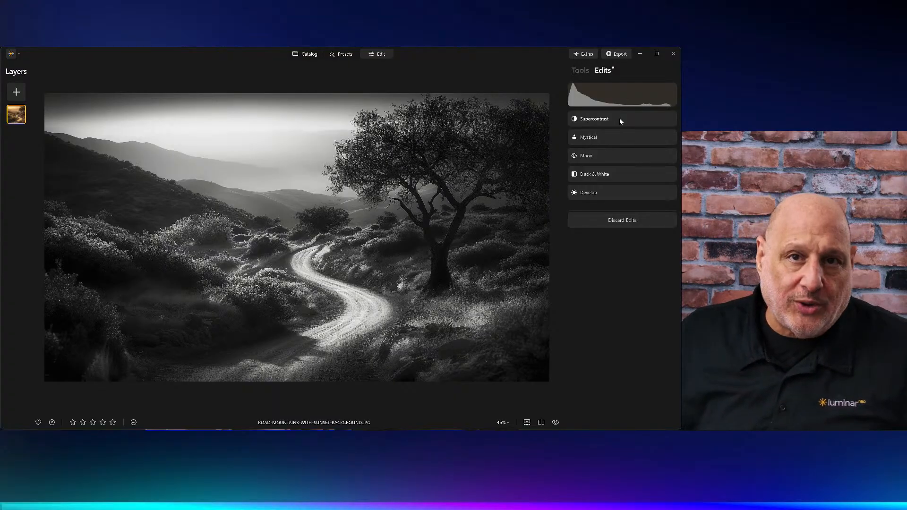
# - Examine the preset's Develop and Black & White adjustments, including the Luminance and Saturation colour settings
pyautogui.click(626, 191)
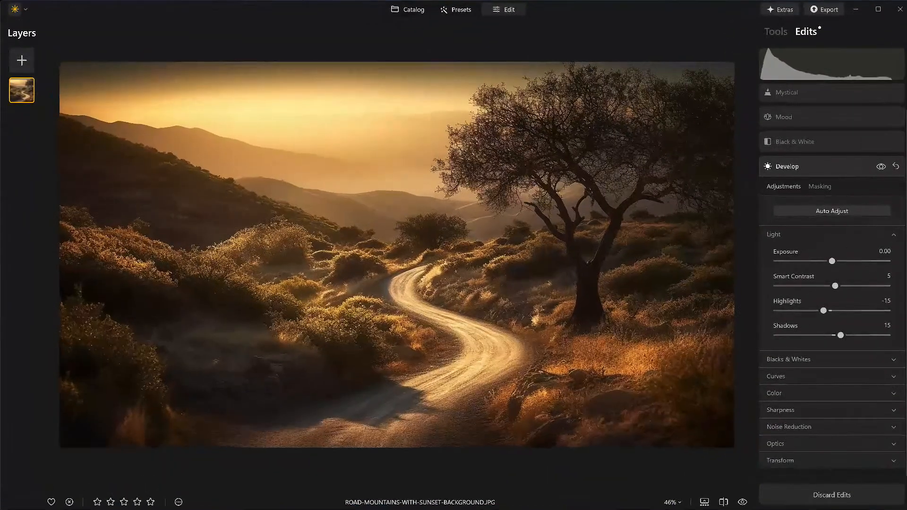
pyautogui.click(822, 140)
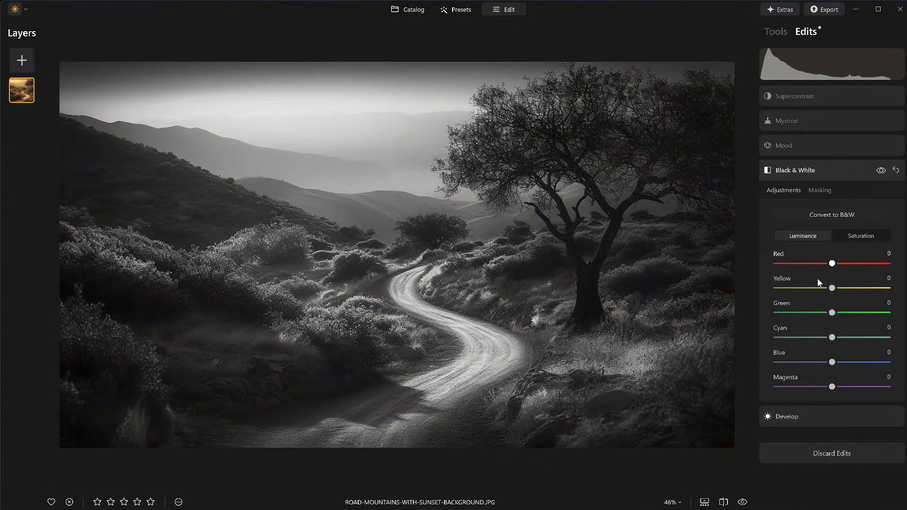
pyautogui.click(823, 417)
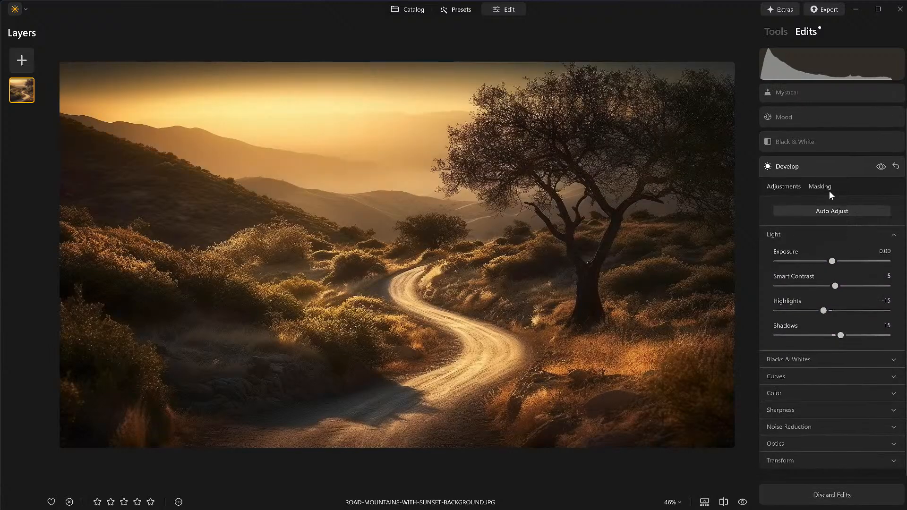
pyautogui.click(811, 143)
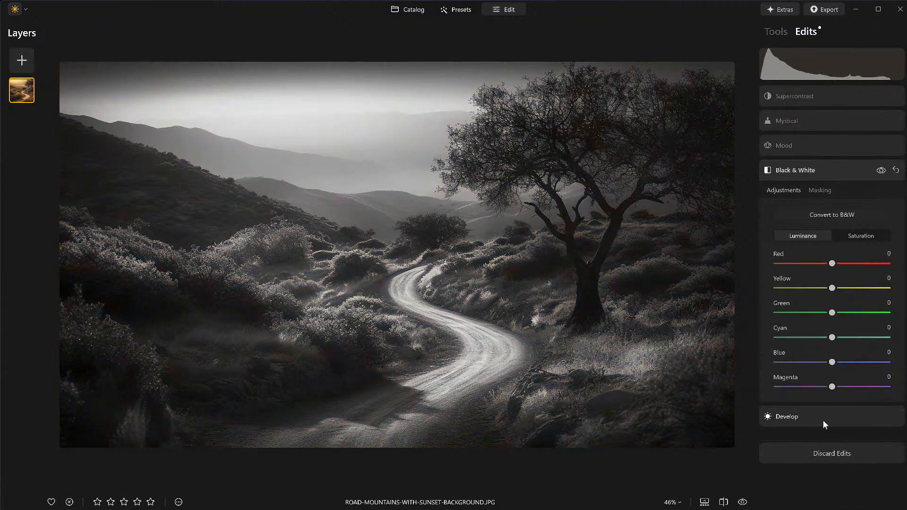
pyautogui.click(856, 237)
pyautogui.click(803, 240)
# - Examine the preset's Mood adjustment and view the available custom LUTs without choosing another one
pyautogui.click(802, 146)
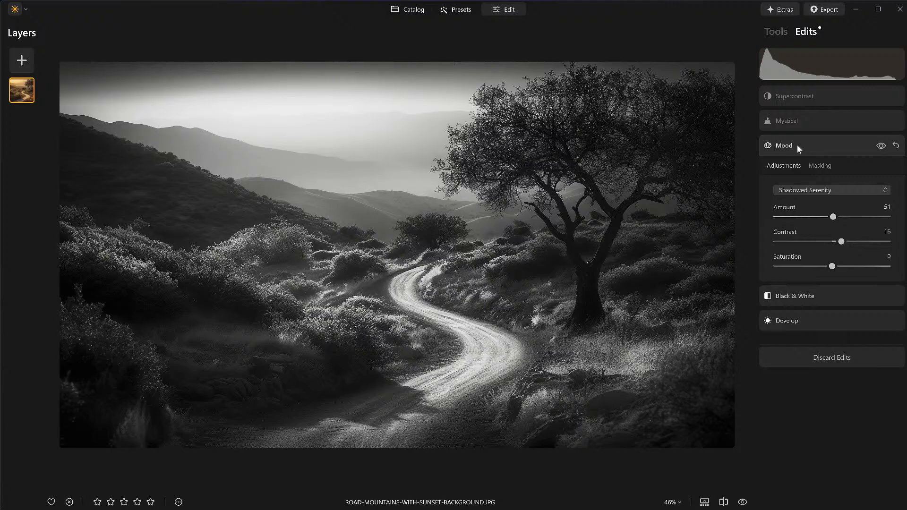
pyautogui.click(797, 192)
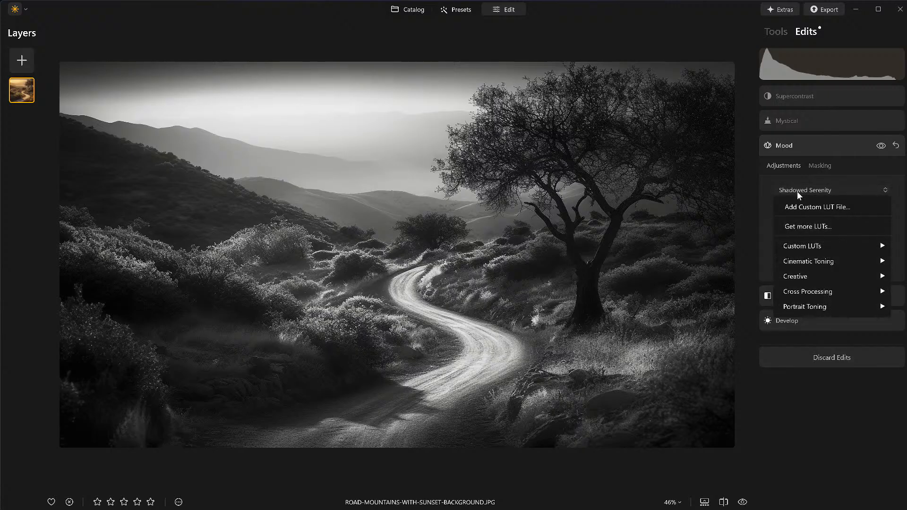
pyautogui.moveTo(803, 246)
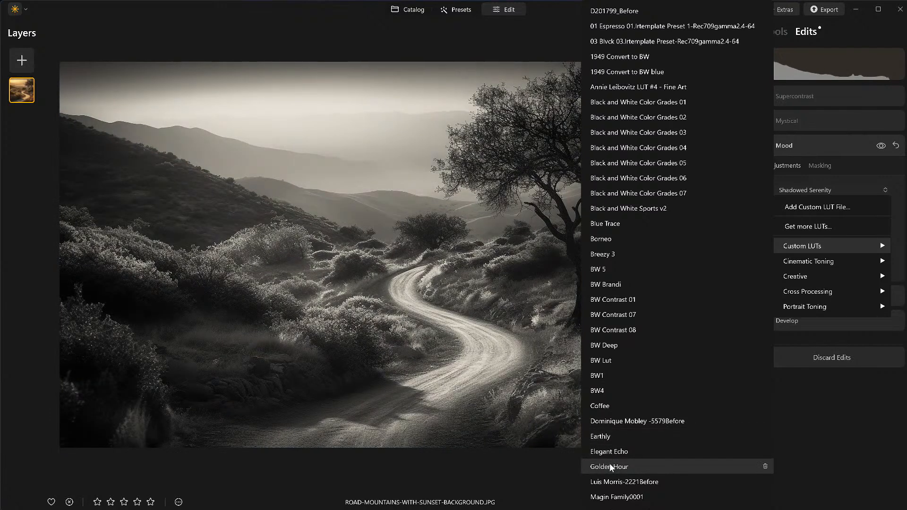
pyautogui.click(818, 145)
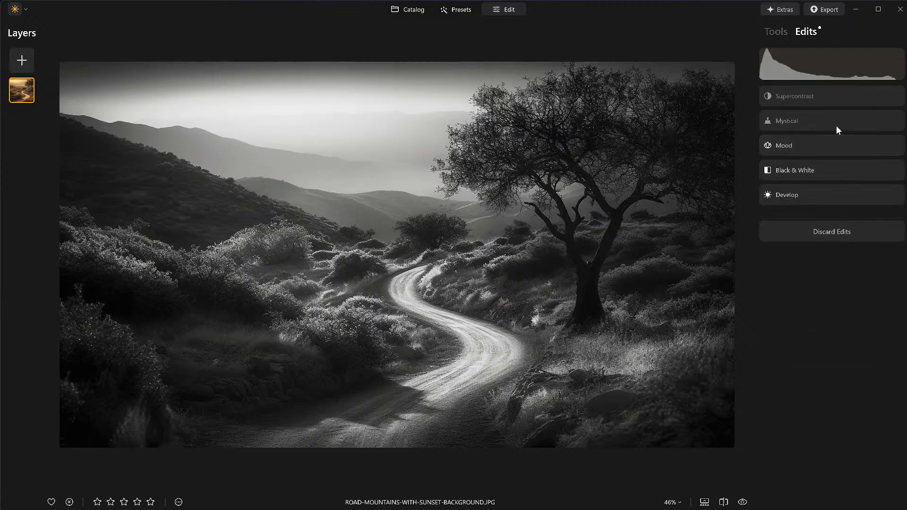
# - Compare the photo with and without the Mystical adjustment, and try its Amount at 100 before lowering it to 6
pyautogui.click(827, 99)
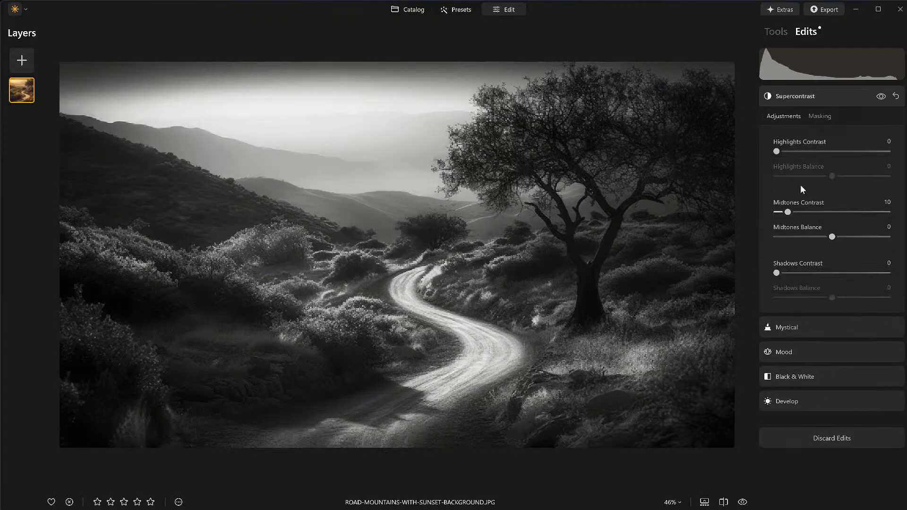
pyautogui.click(796, 324)
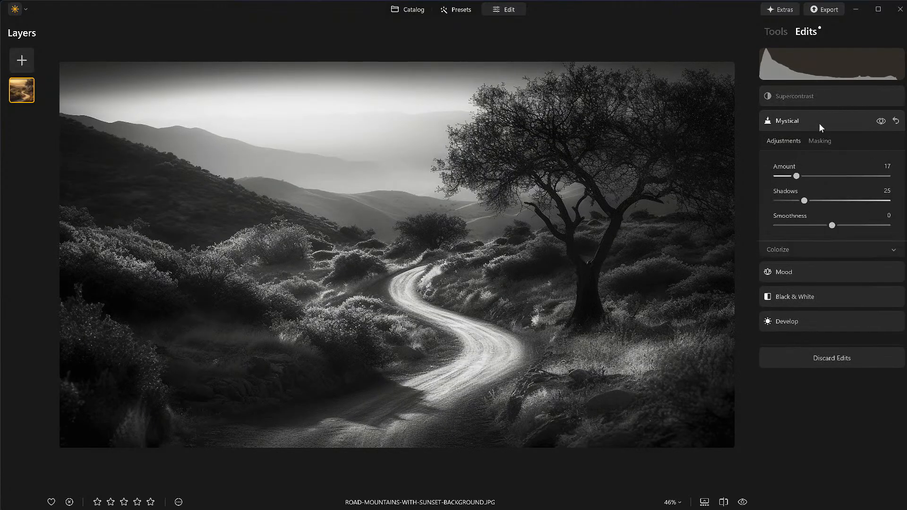
pyautogui.click(882, 121)
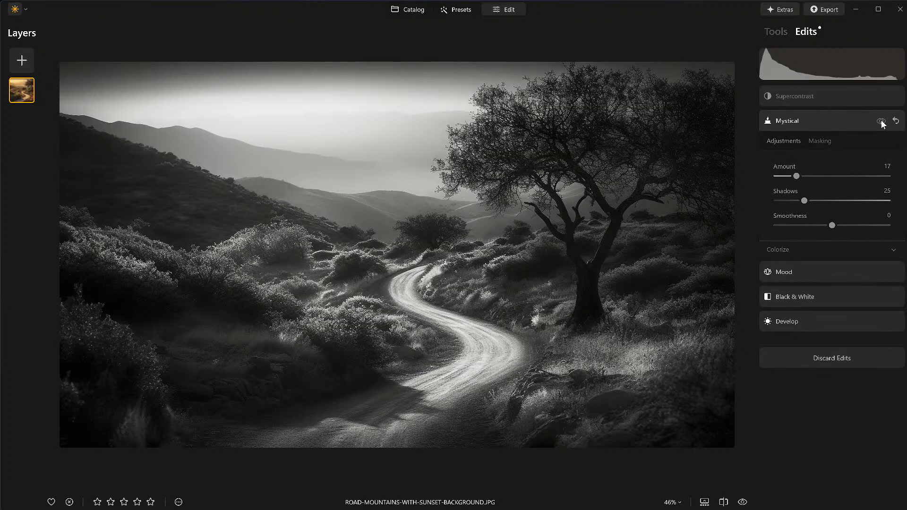
pyautogui.click(882, 122)
pyautogui.click(882, 122)
pyautogui.click(881, 121)
pyautogui.moveTo(796, 177); pyautogui.dragTo(888, 176)
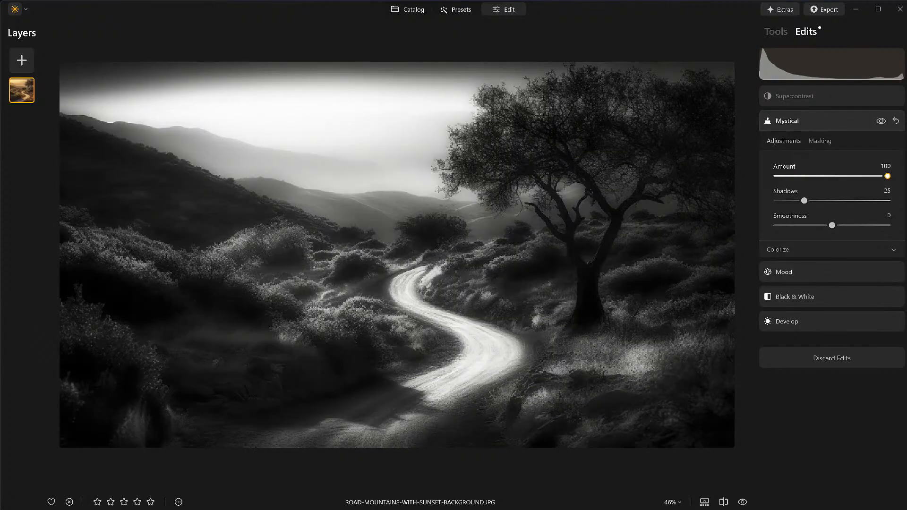
pyautogui.moveTo(871, 175); pyautogui.dragTo(786, 176)
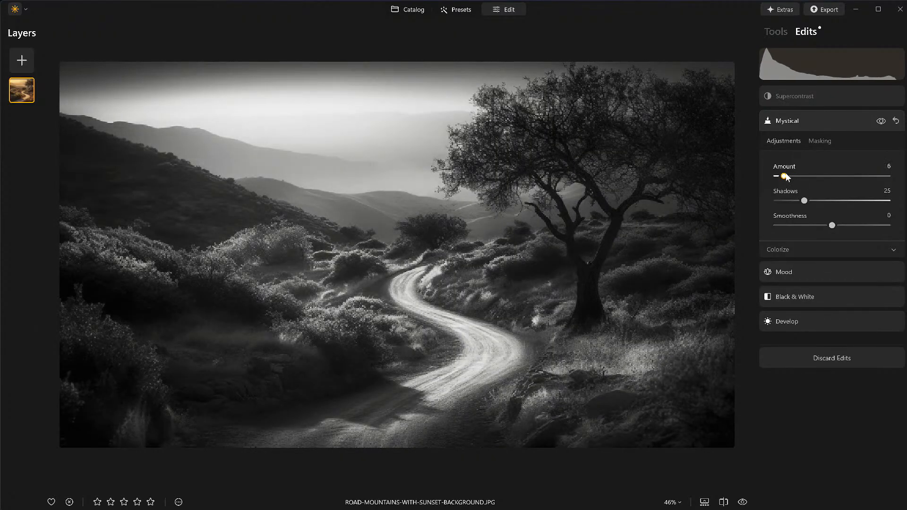
# - Compare the photo with and without the Supercontrast adjustment
pyautogui.click(818, 95)
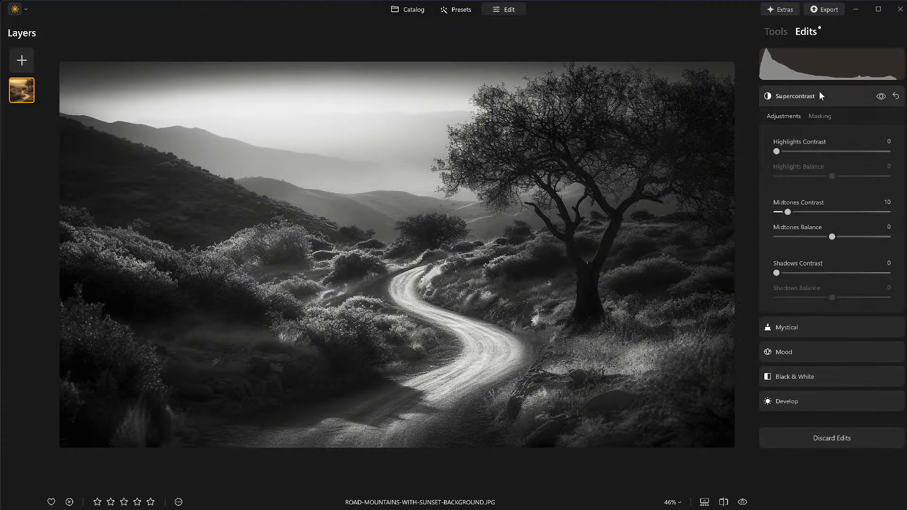
pyautogui.click(881, 96)
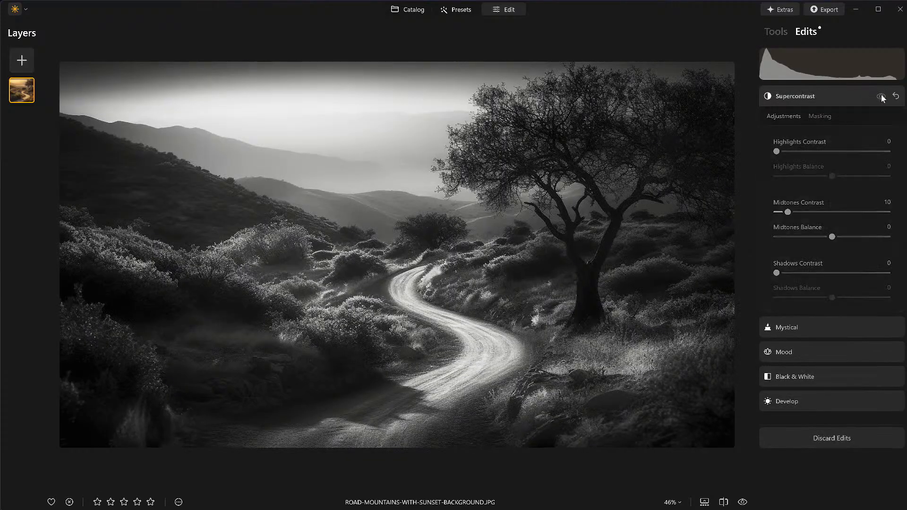
pyautogui.click(882, 97)
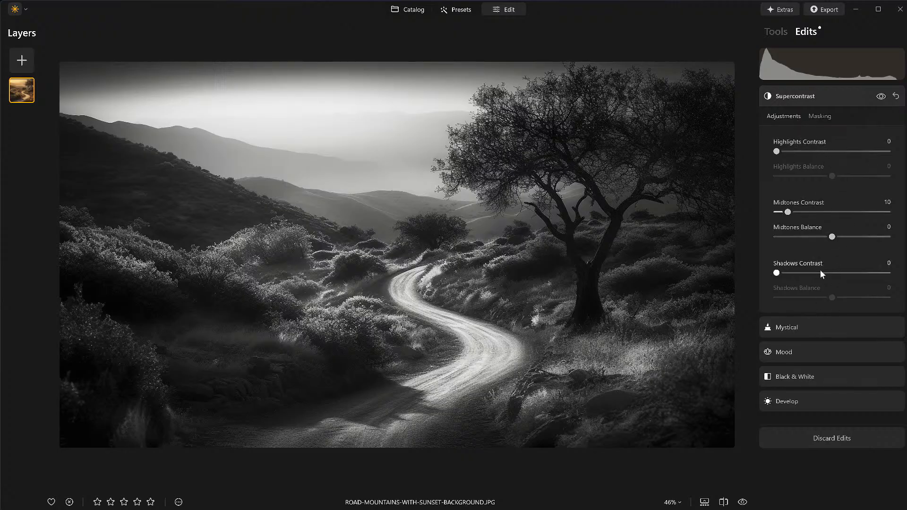
# - Discard all adjustments on the road photo to restore the original colour image
pyautogui.rightClick(497, 220)
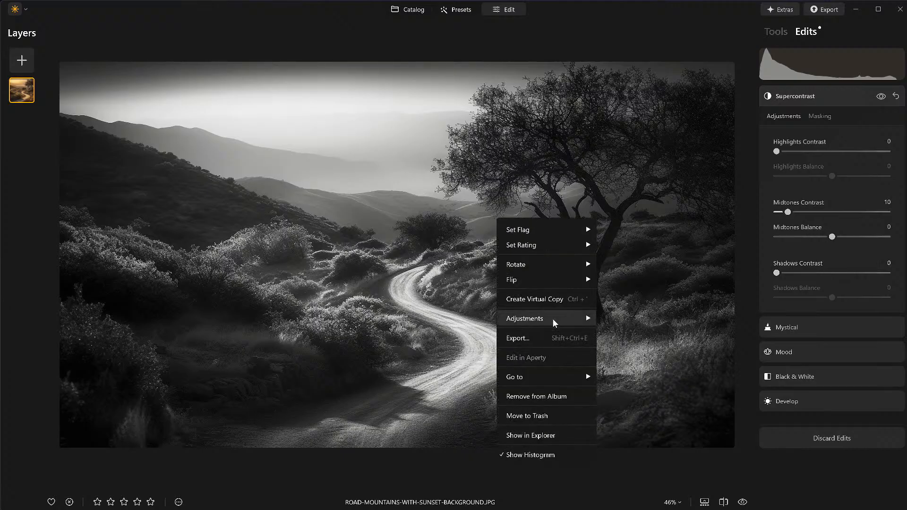
pyautogui.moveTo(556, 323)
pyautogui.click(634, 376)
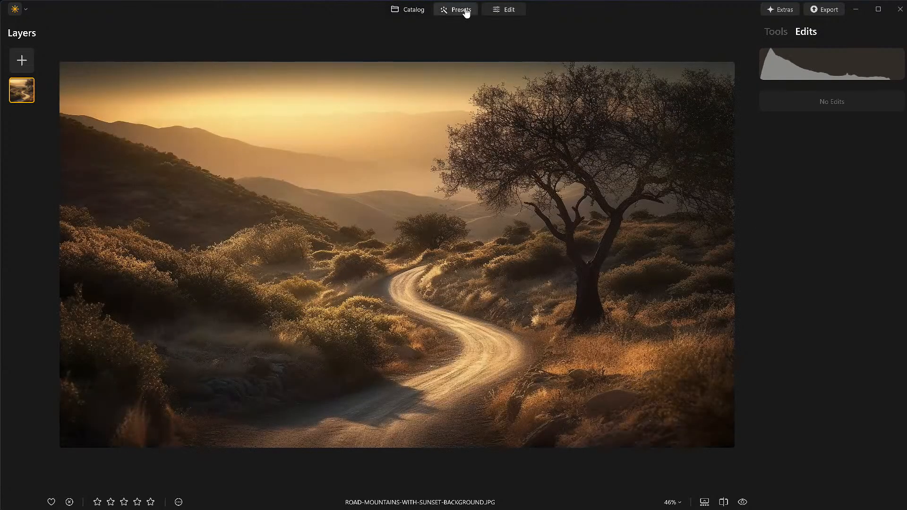
# - View the photo's editing tools and the catalog with its generative and merge tools, and return to editing the road photo
pyautogui.click(785, 32)
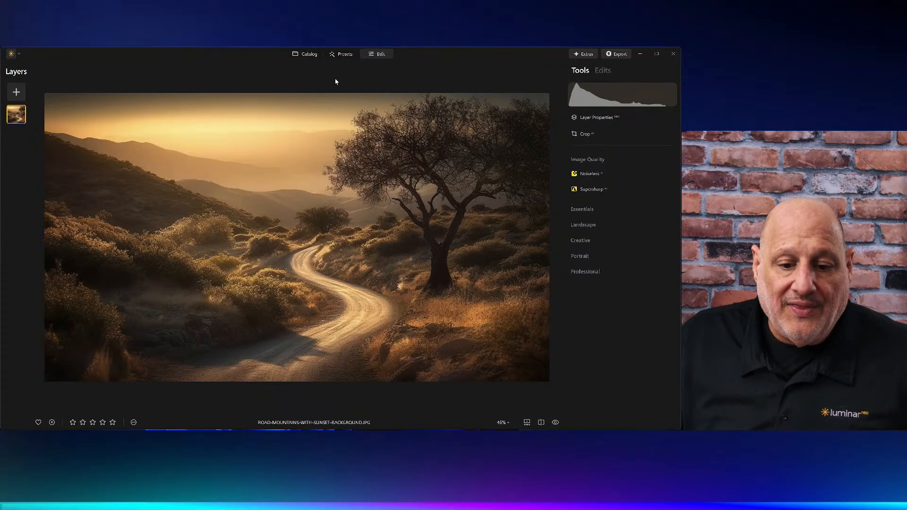
pyautogui.click(307, 55)
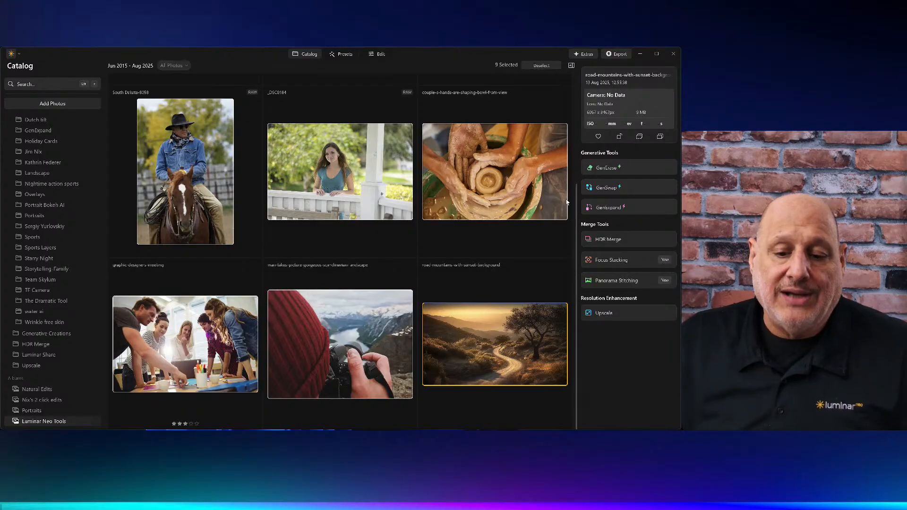
pyautogui.click(377, 54)
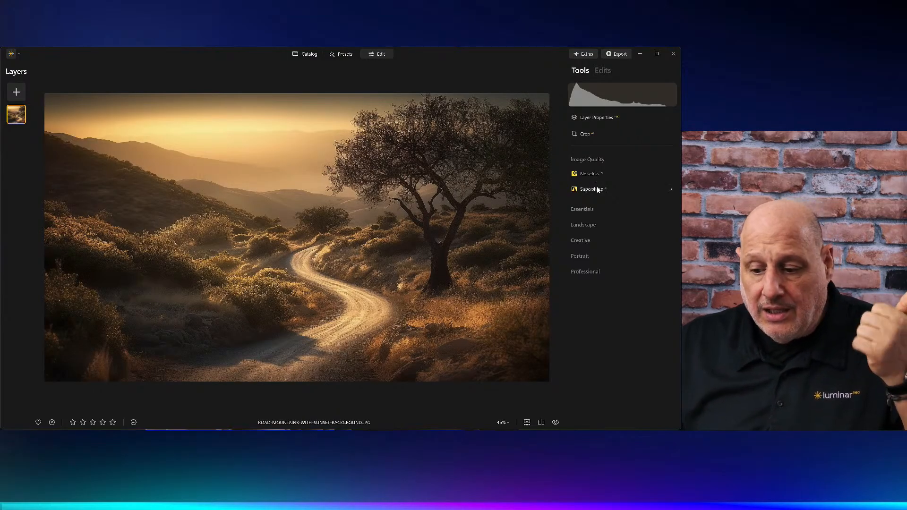
# - Collapse the Image Quality tools and open the Develop tool from the Essentials group with its info
pyautogui.click(594, 161)
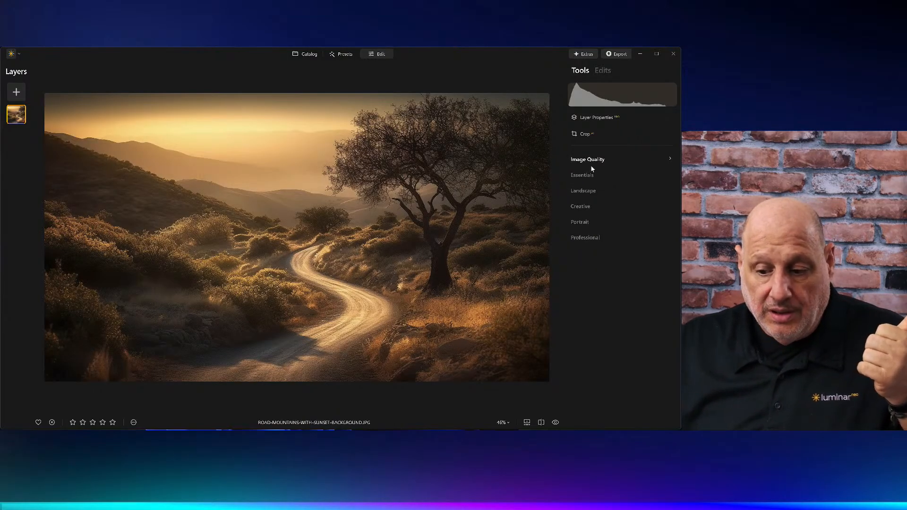
pyautogui.click(589, 176)
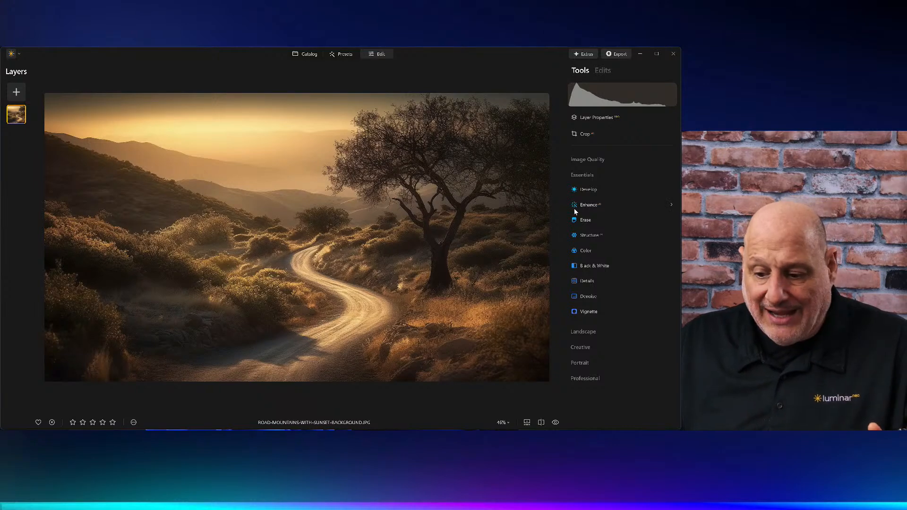
pyautogui.click(588, 190)
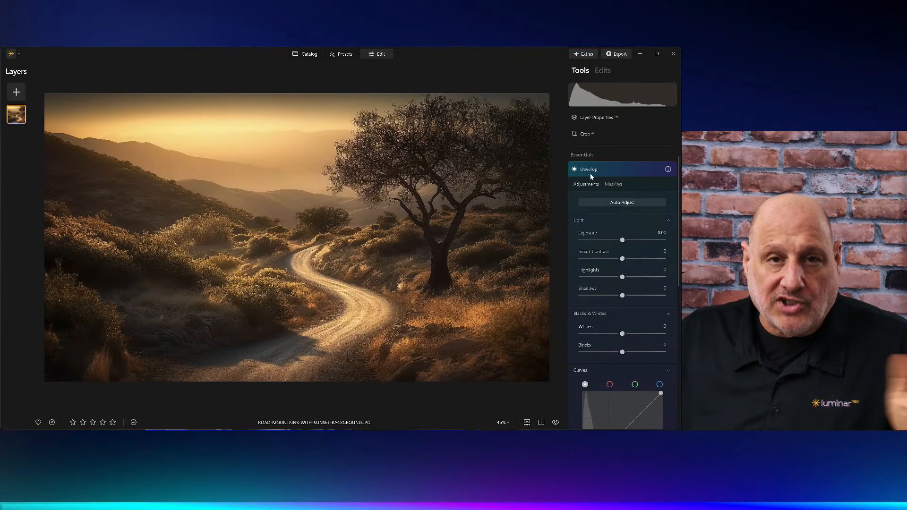
pyautogui.click(668, 170)
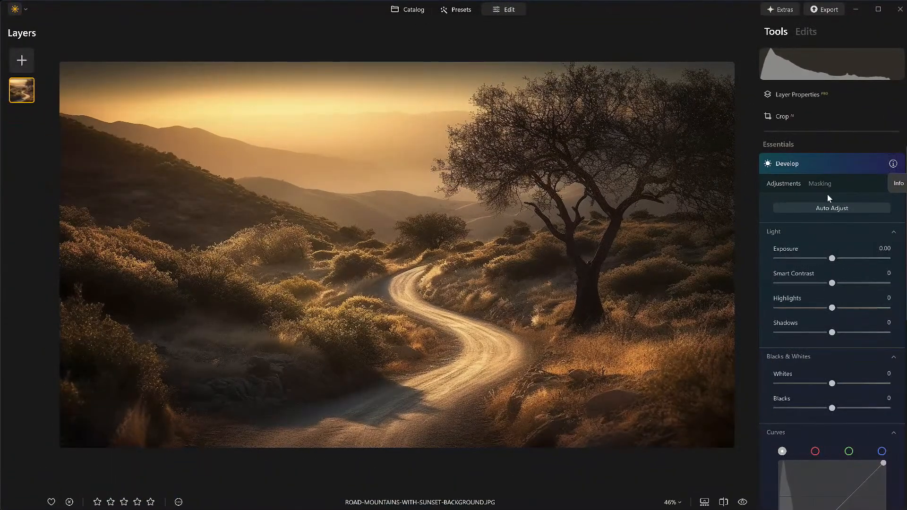
# - Apply the automatic Develop adjustment to the road photo and compare it with the original
pyautogui.click(845, 209)
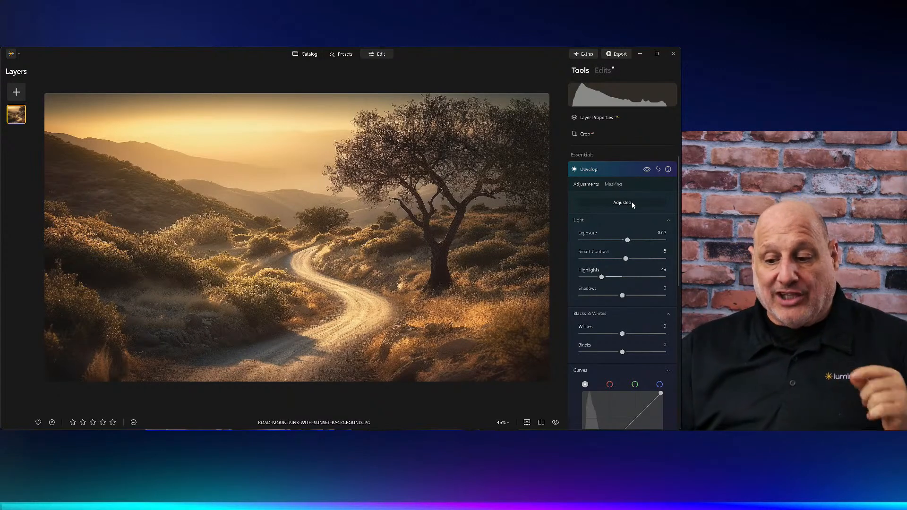
pyautogui.click(557, 423)
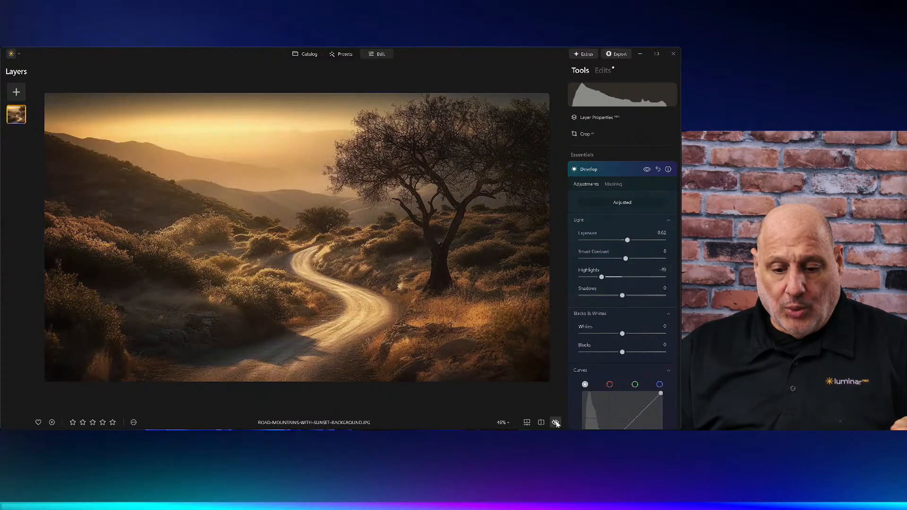
pyautogui.click(557, 424)
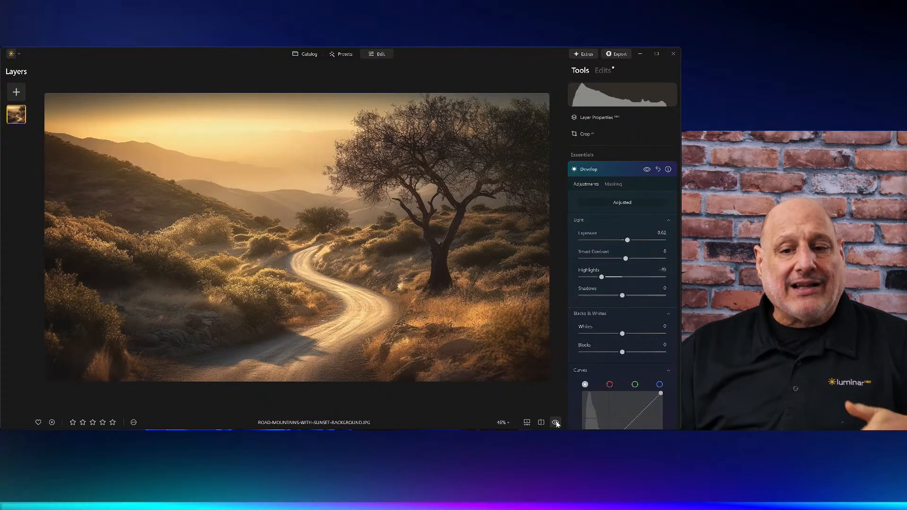
# - Close the Develop tool and set the Enhance AI Accent to 42
pyautogui.click(608, 172)
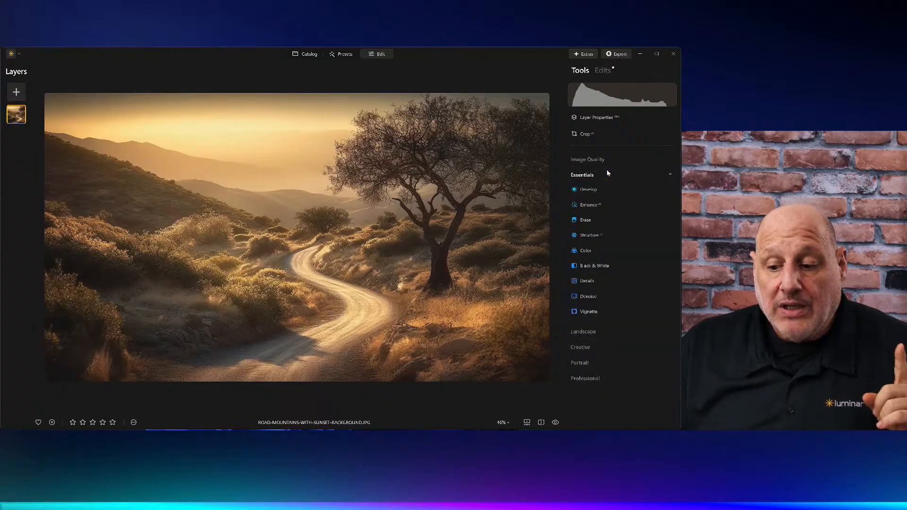
pyautogui.click(591, 186)
pyautogui.moveTo(587, 228); pyautogui.dragTo(617, 230)
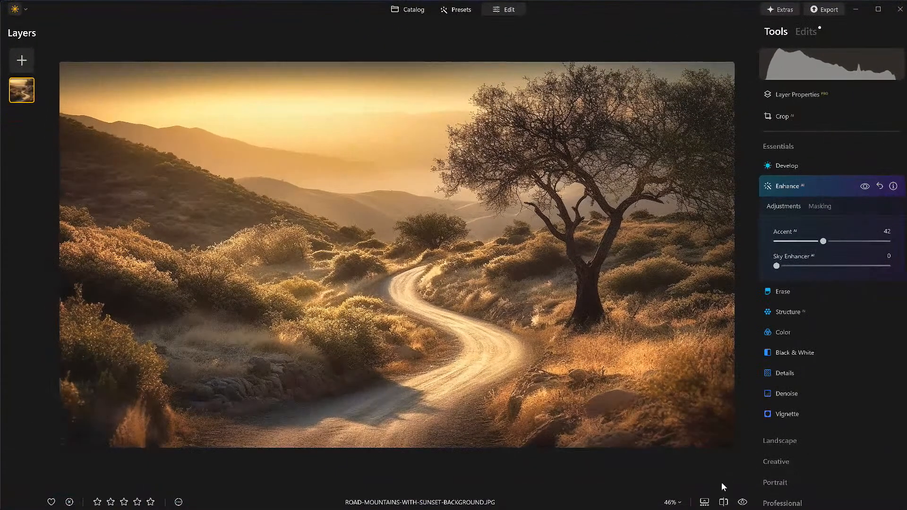
# - Compare the enhanced photo with the original, including in the split before/after view, and close the Enhance tool
pyautogui.click(743, 503)
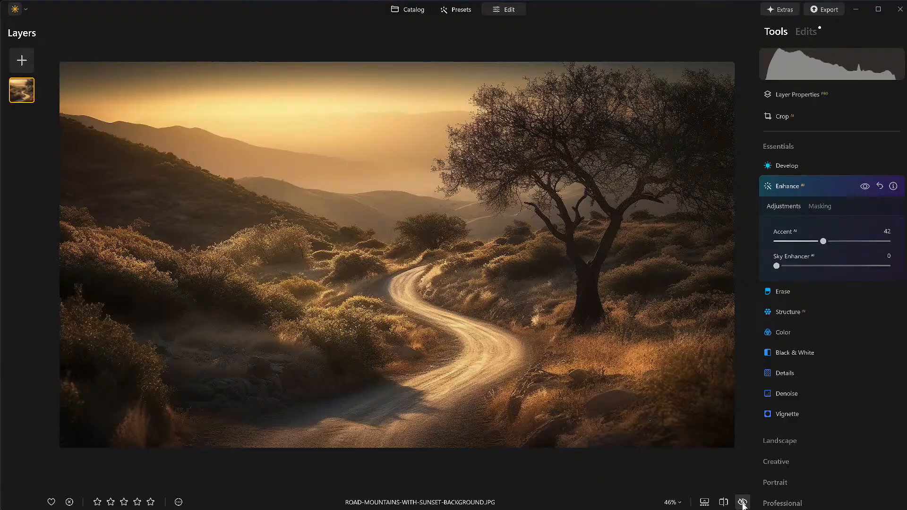
pyautogui.click(743, 504)
pyautogui.click(723, 503)
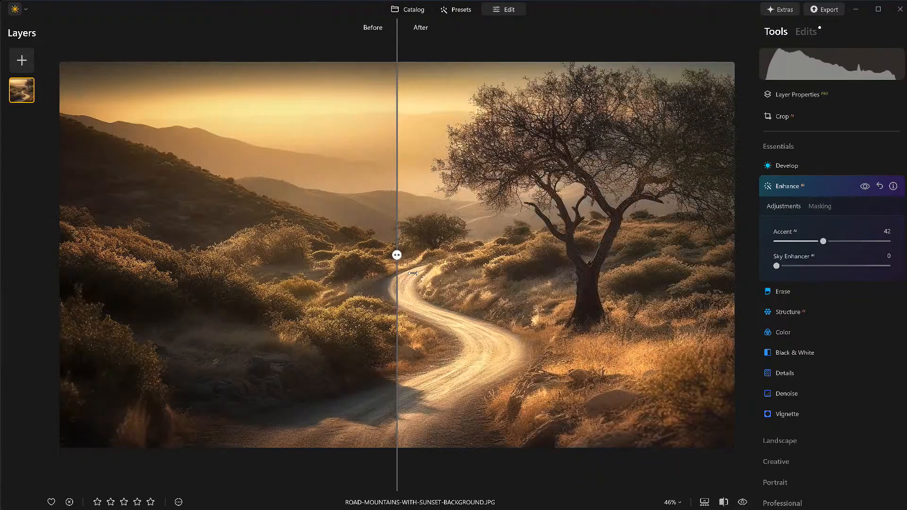
pyautogui.moveTo(391, 252)
pyautogui.mouseDown()
pyautogui.moveTo(590, 255)
pyautogui.moveTo(108, 255)
pyautogui.moveTo(399, 268)
pyautogui.moveTo(387, 268)
pyautogui.mouseUp()
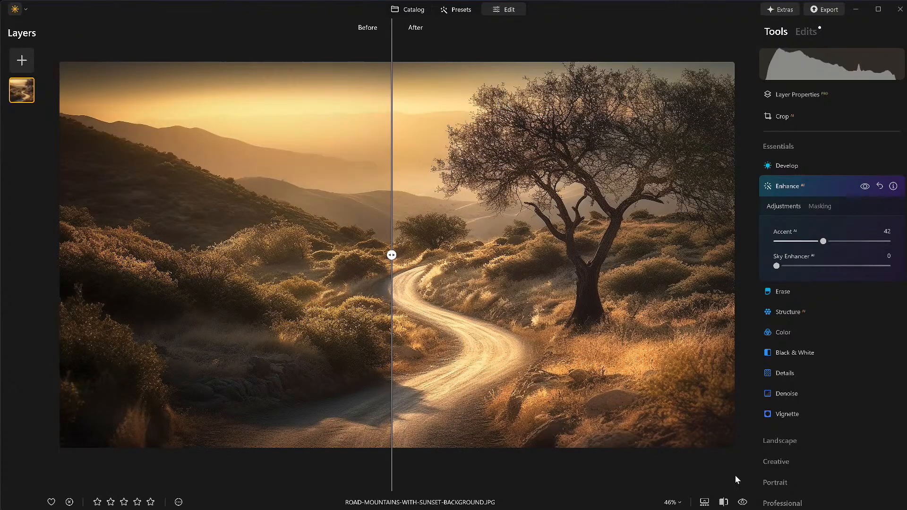
pyautogui.click(727, 503)
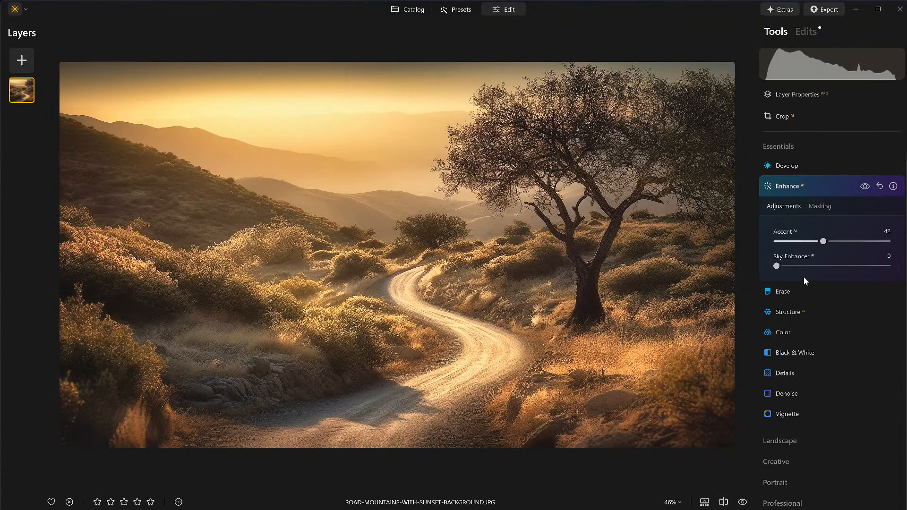
pyautogui.click(798, 189)
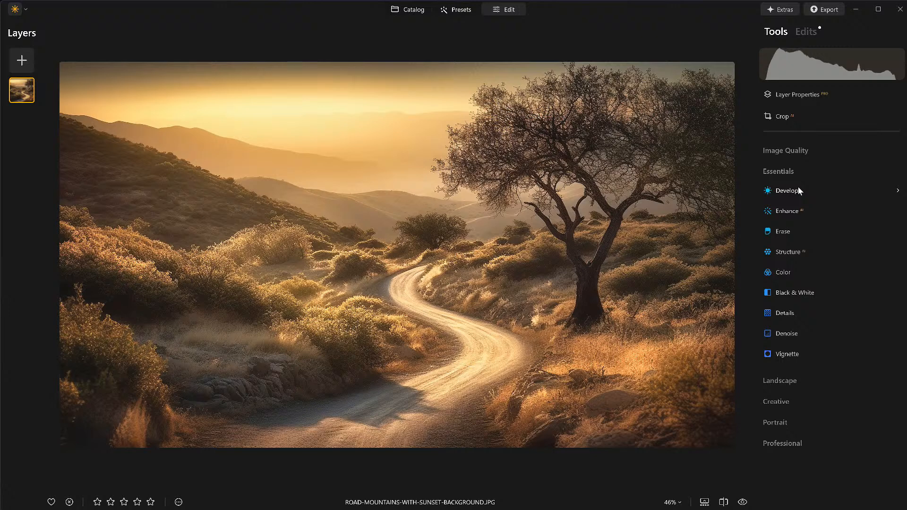
# - Add a vignette to the photo with Amount -43, Size 16 and Inner Light 16
pyautogui.click(798, 353)
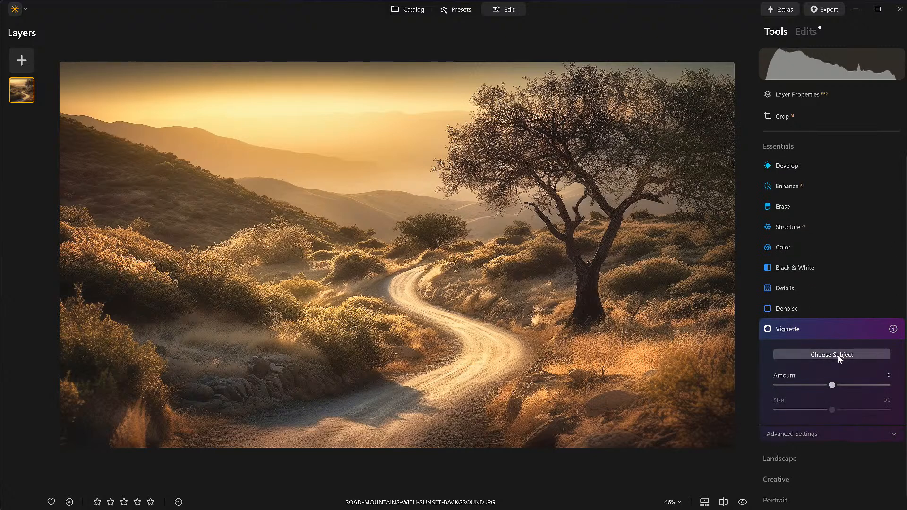
pyautogui.moveTo(832, 385); pyautogui.dragTo(796, 410)
pyautogui.click(806, 434)
pyautogui.scroll(-1, 809, 472)
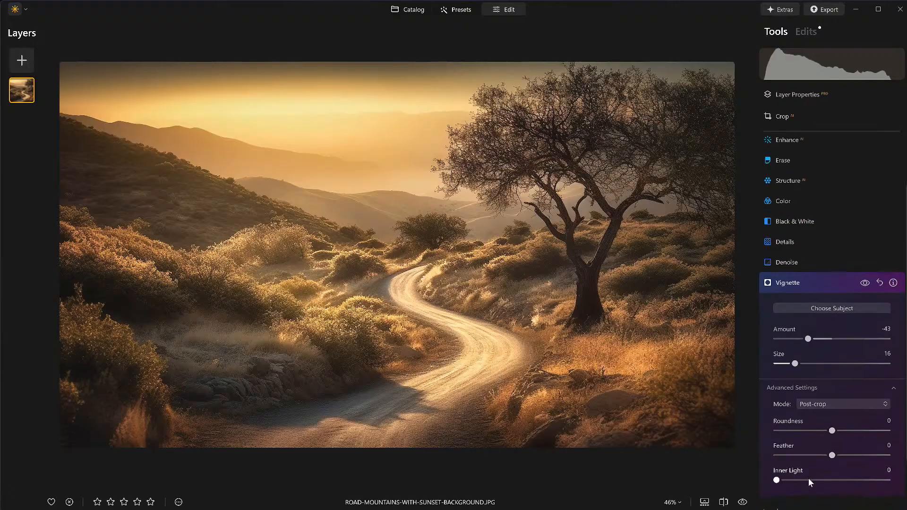
pyautogui.moveTo(799, 479)
pyautogui.mouseDown()
pyautogui.moveTo(810, 480)
pyautogui.moveTo(797, 480)
pyautogui.mouseUp()
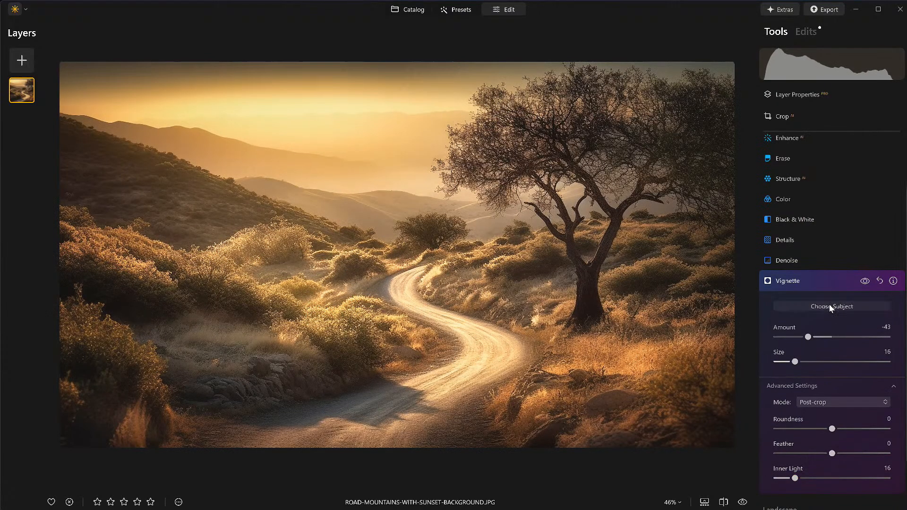
# - Compare the photo with and without the vignette, leave it enabled and close the Vignette tool
pyautogui.click(866, 282)
pyautogui.click(865, 281)
pyautogui.click(866, 281)
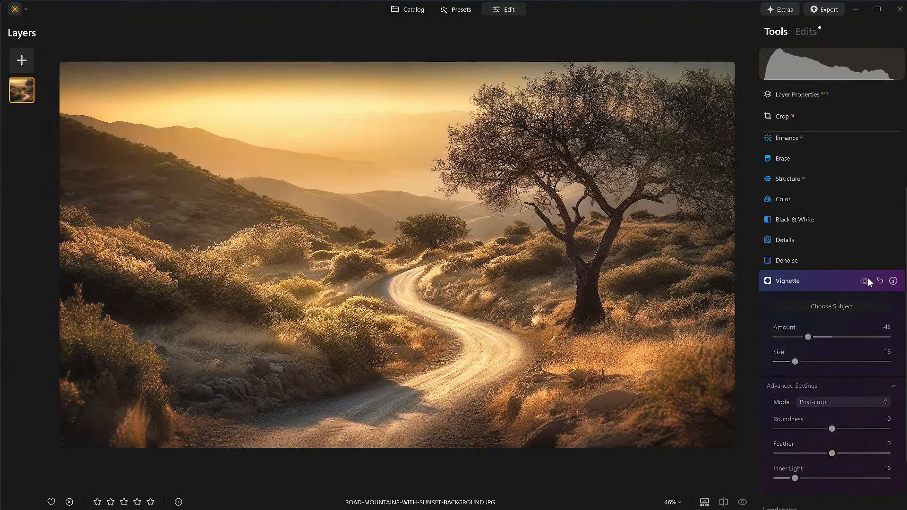
pyautogui.click(865, 281)
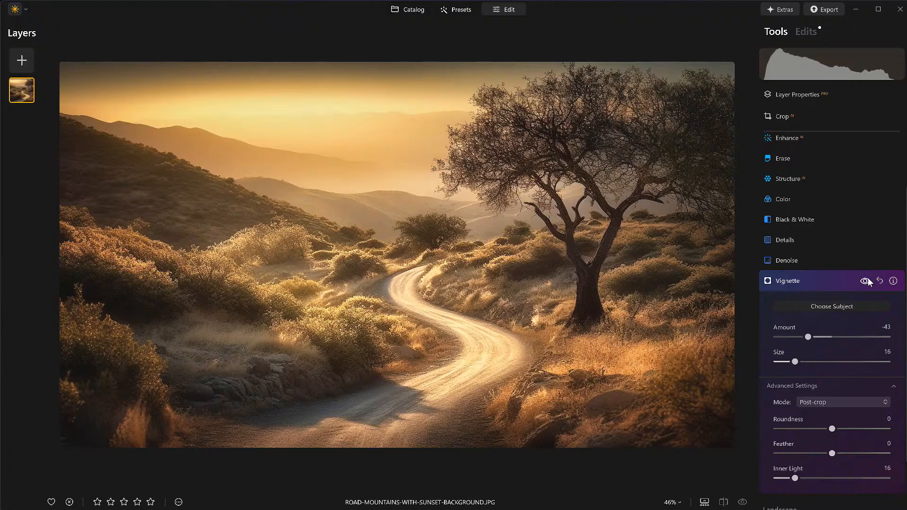
pyautogui.click(866, 281)
pyautogui.click(866, 281)
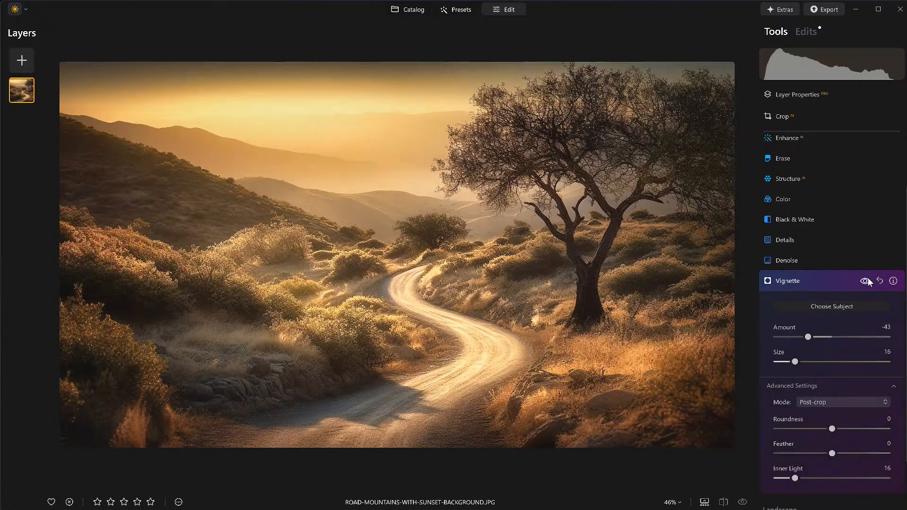
pyautogui.click(828, 283)
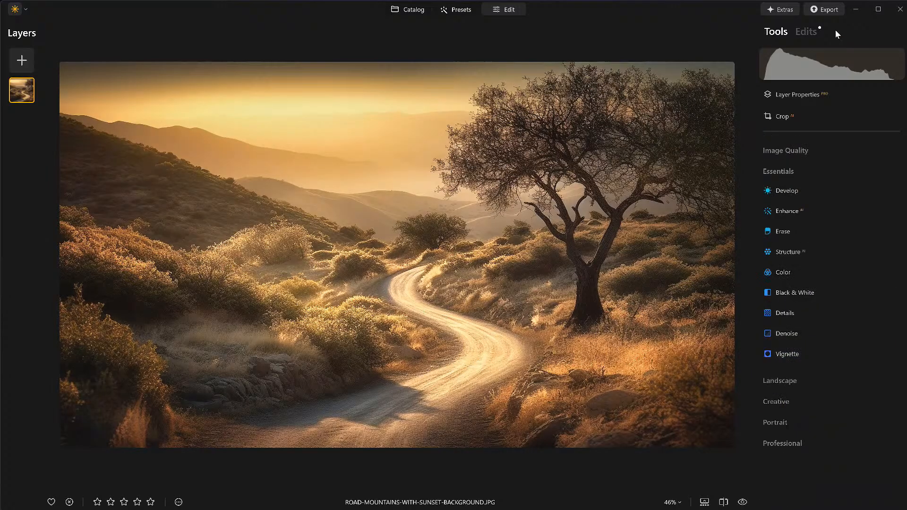
# - Review the list of edits applied to the photo, and return to the tools with the Essentials group collapsed
pyautogui.click(818, 30)
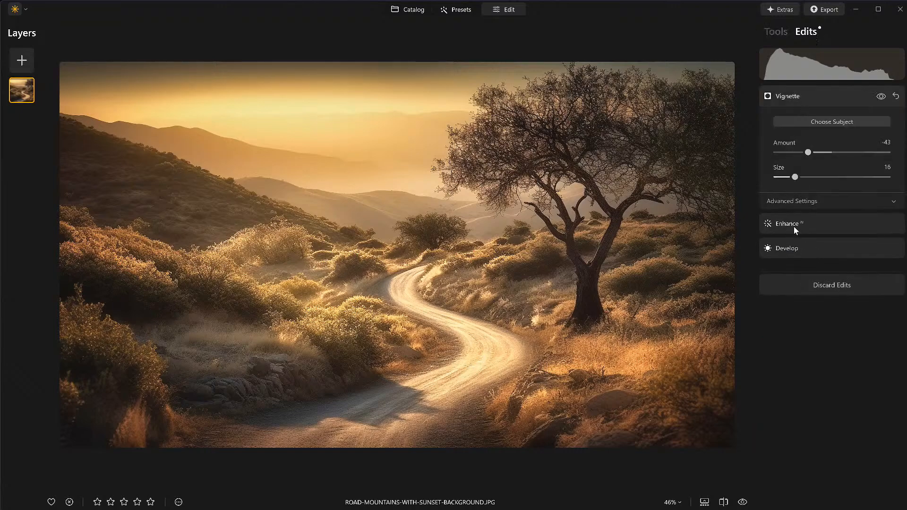
pyautogui.click(780, 31)
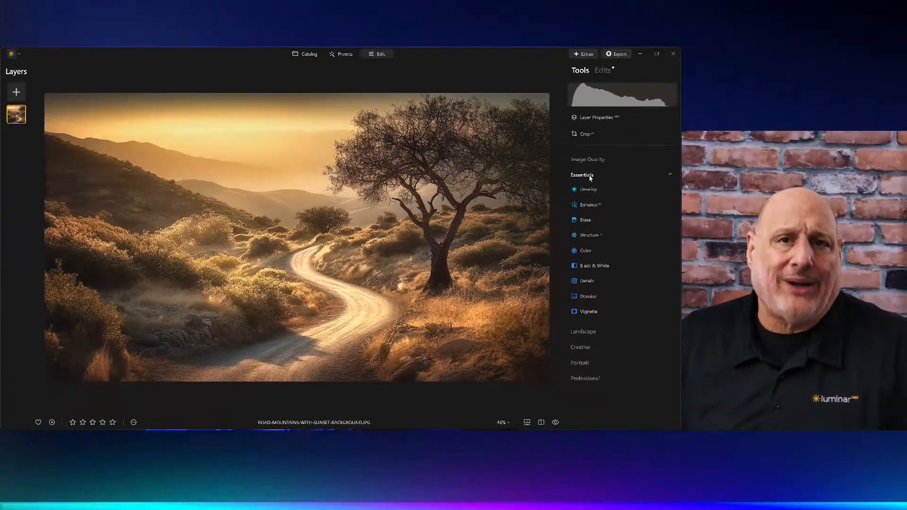
pyautogui.click(586, 175)
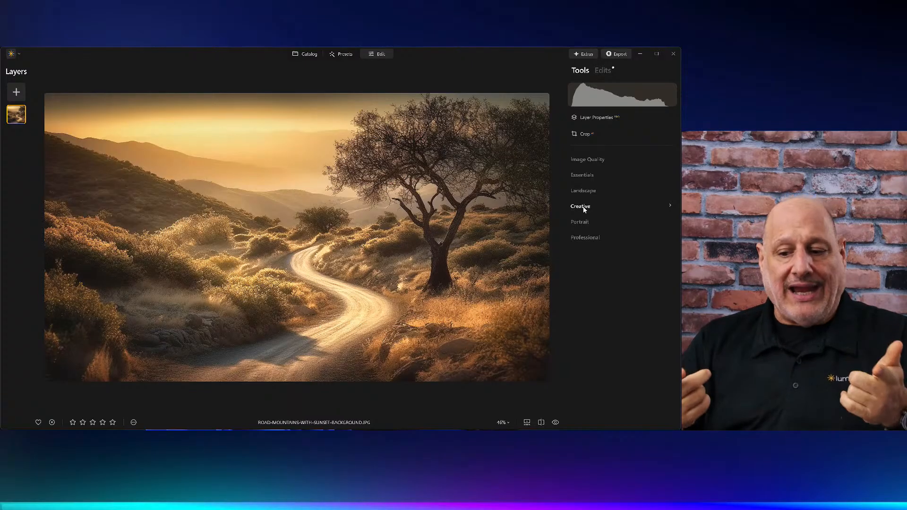
# - Apply the Mystical effect from the Creative group, try its strength range and set the Amount to 24
pyautogui.click(581, 206)
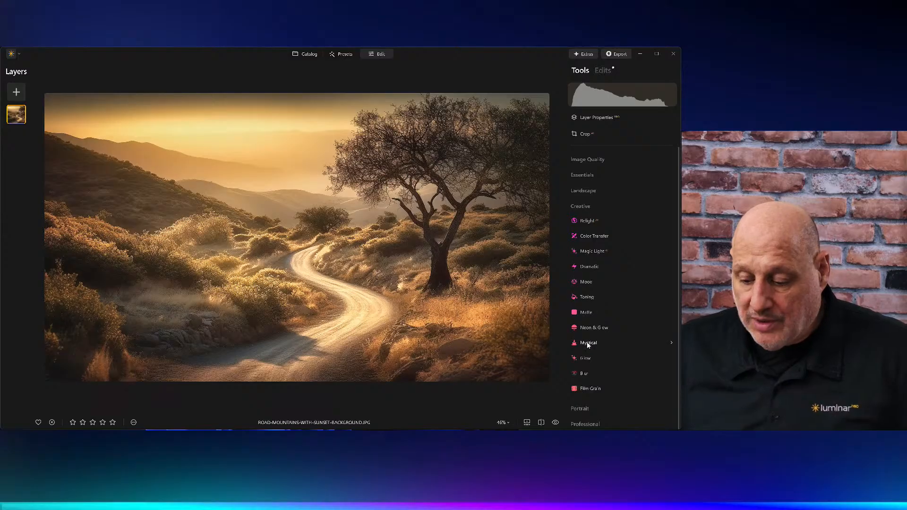
pyautogui.click(589, 343)
pyautogui.click(584, 356)
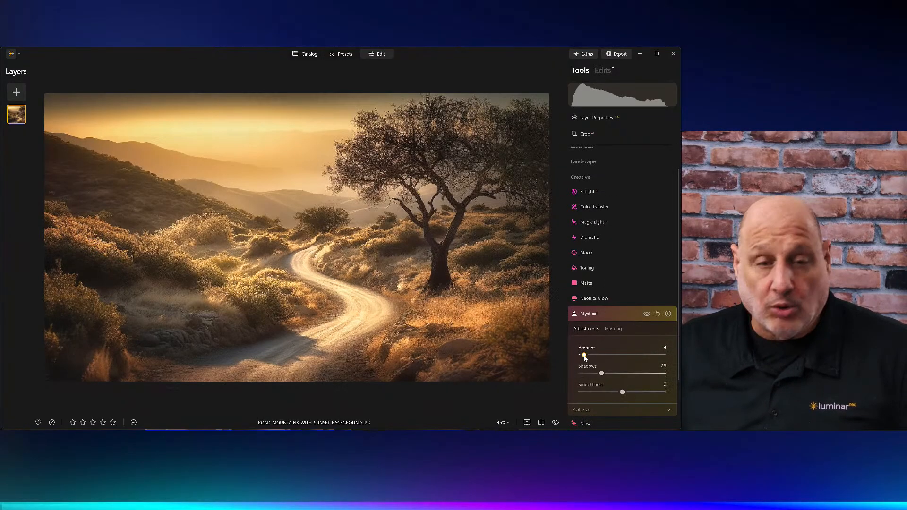
pyautogui.moveTo(584, 355); pyautogui.dragTo(664, 355)
pyautogui.moveTo(575, 358)
pyautogui.mouseDown()
pyautogui.moveTo(626, 356)
pyautogui.moveTo(584, 355)
pyautogui.mouseUp()
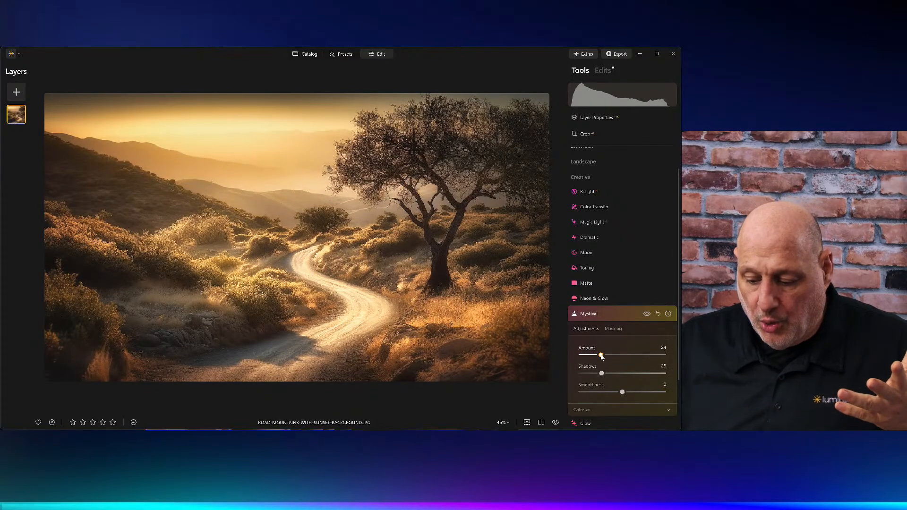
# - Set the Mystical effect's colorize Saturation to -21 and Warmth to 60, with Shadows at 6 and Smoothness at 25
pyautogui.moveTo(669, 315)
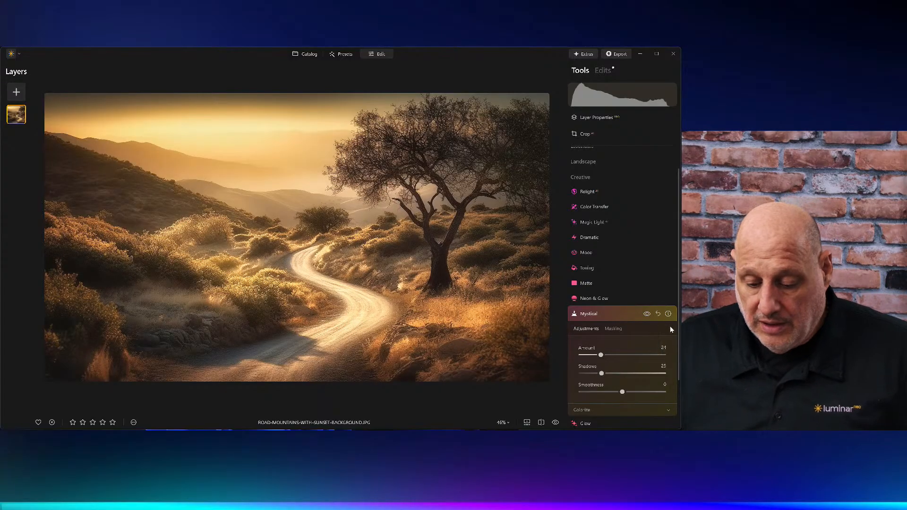
pyautogui.click(606, 408)
pyautogui.scroll(-2, 621, 393)
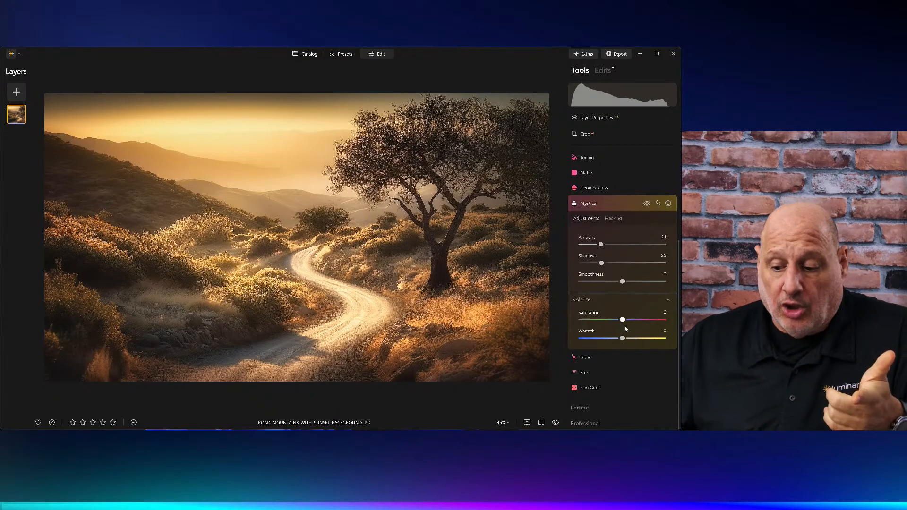
pyautogui.moveTo(623, 321)
pyautogui.mouseDown()
pyautogui.moveTo(605, 322)
pyautogui.moveTo(634, 338)
pyautogui.moveTo(664, 338)
pyautogui.moveTo(579, 339)
pyautogui.moveTo(657, 341)
pyautogui.moveTo(588, 325)
pyautogui.moveTo(645, 326)
pyautogui.moveTo(619, 325)
pyautogui.mouseUp()
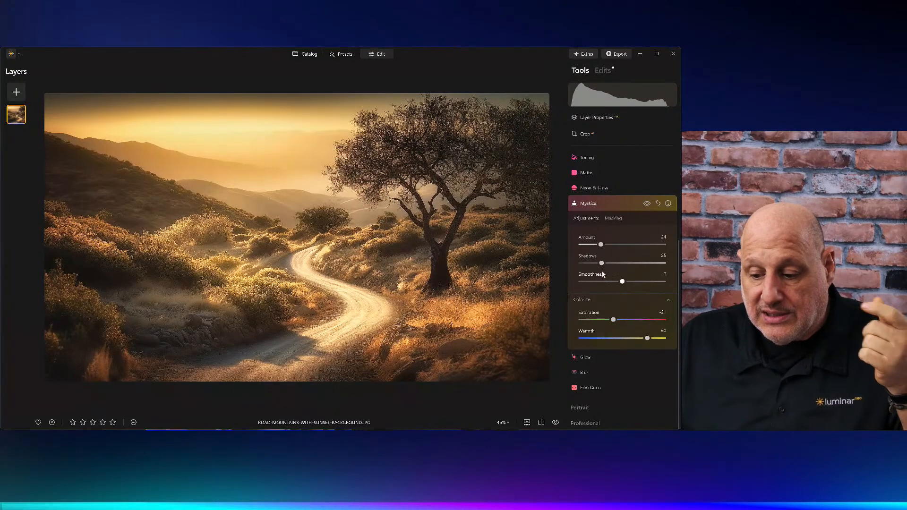
pyautogui.moveTo(601, 263); pyautogui.dragTo(635, 283)
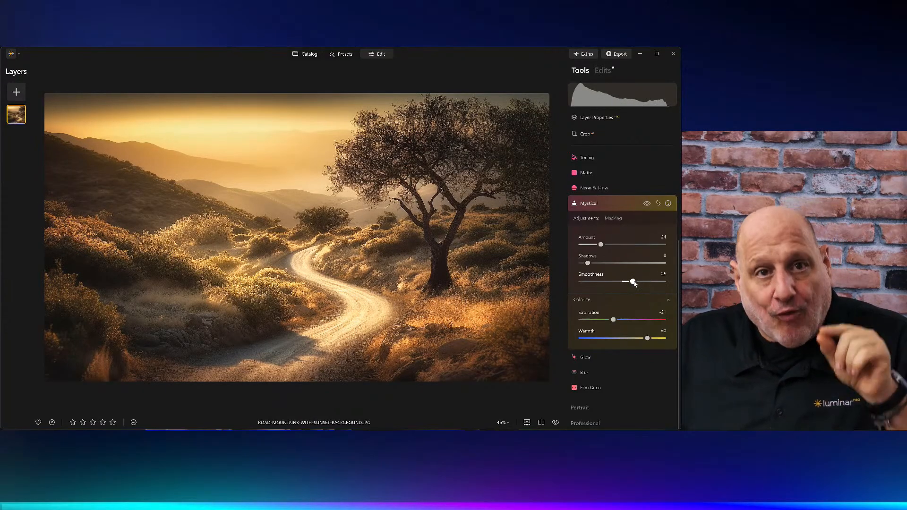
# - View the Mystical effect's masking options, return to its adjustments, and collapse the tool and the Creative group
pyautogui.click(613, 218)
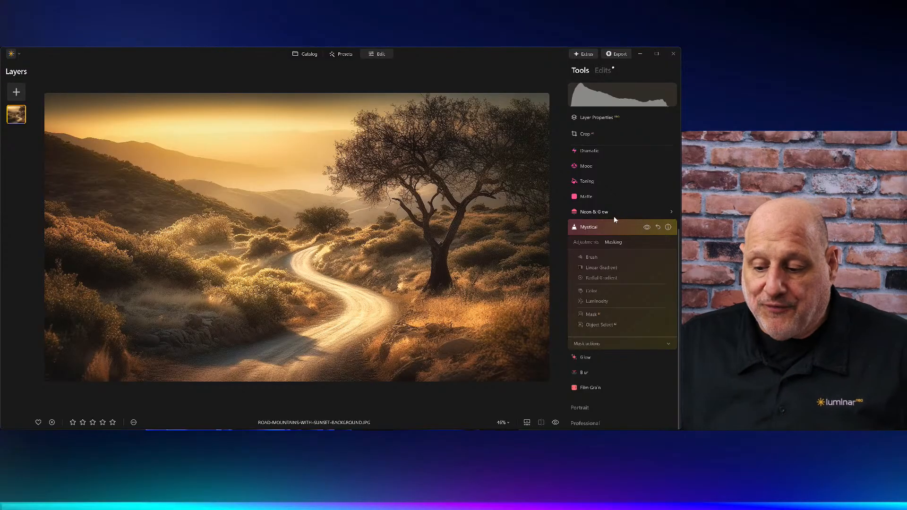
pyautogui.click(582, 242)
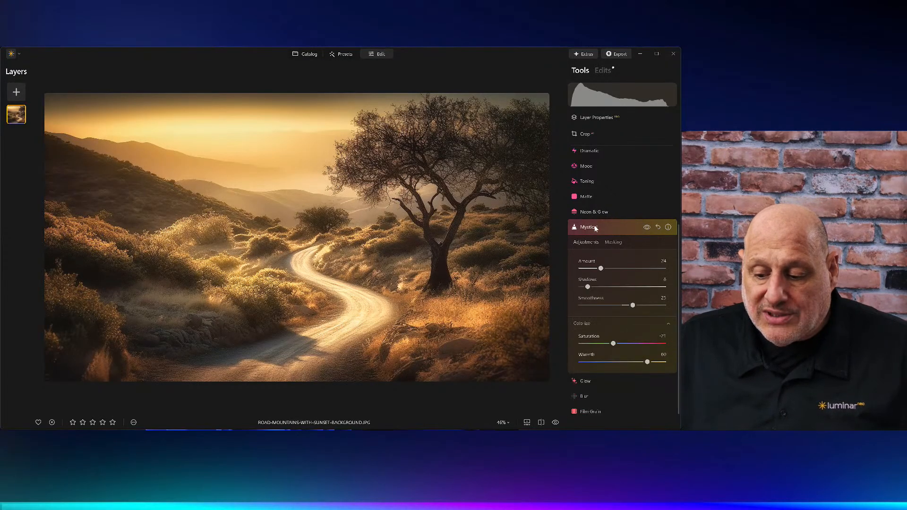
pyautogui.click(595, 226)
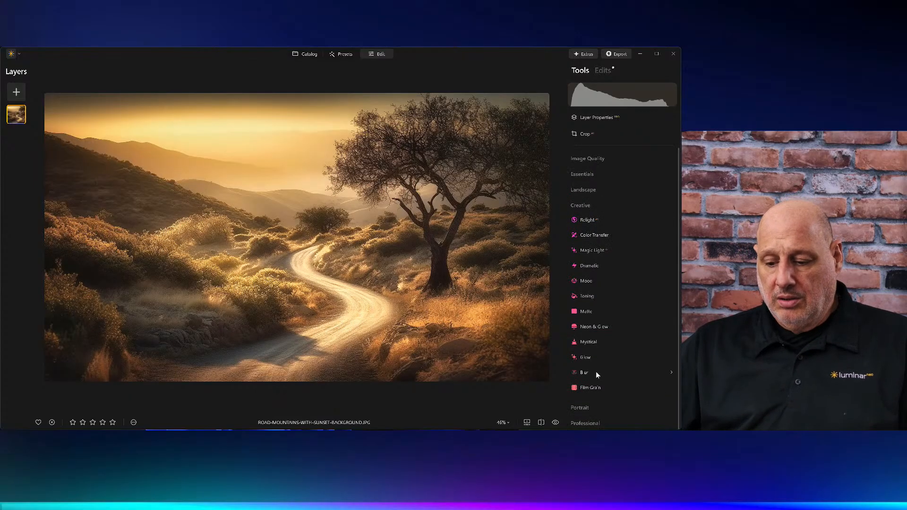
pyautogui.click(583, 206)
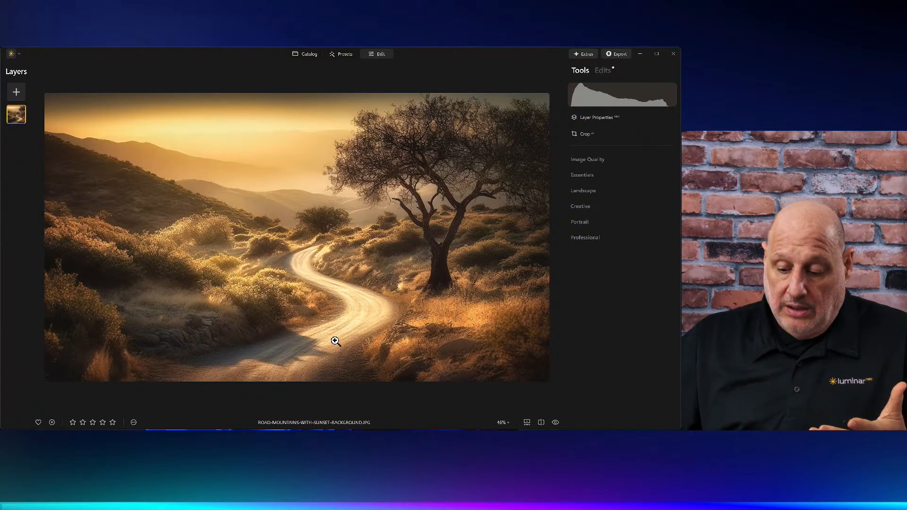
# - Compare the photo with and without all its edits, and open the list of applied edits
pyautogui.click(556, 422)
pyautogui.click(556, 422)
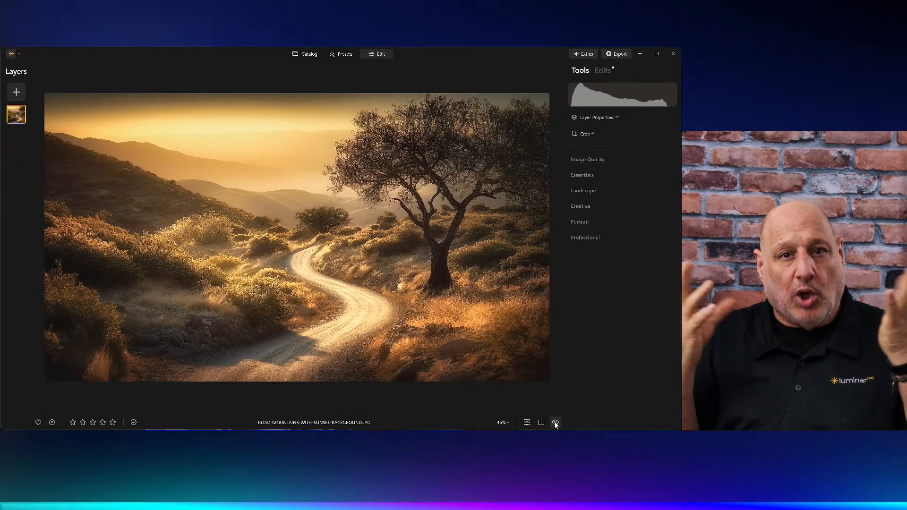
pyautogui.click(555, 422)
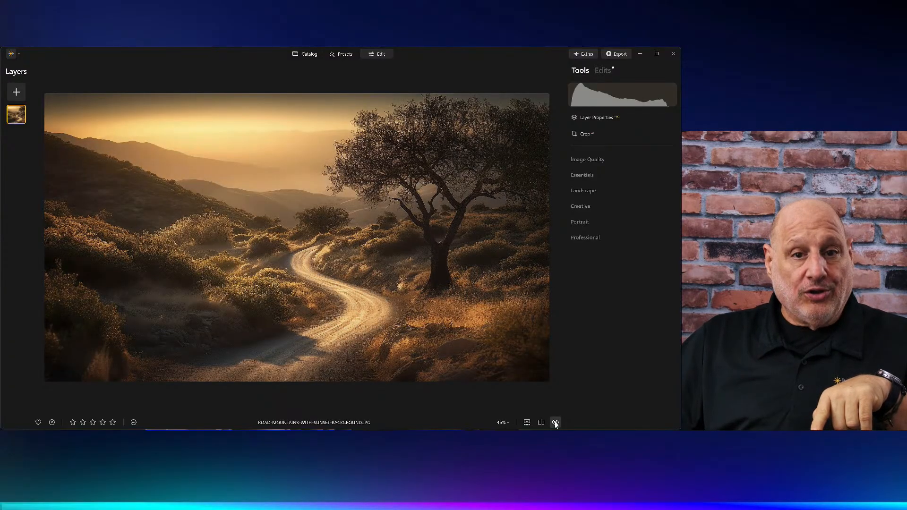
pyautogui.click(556, 423)
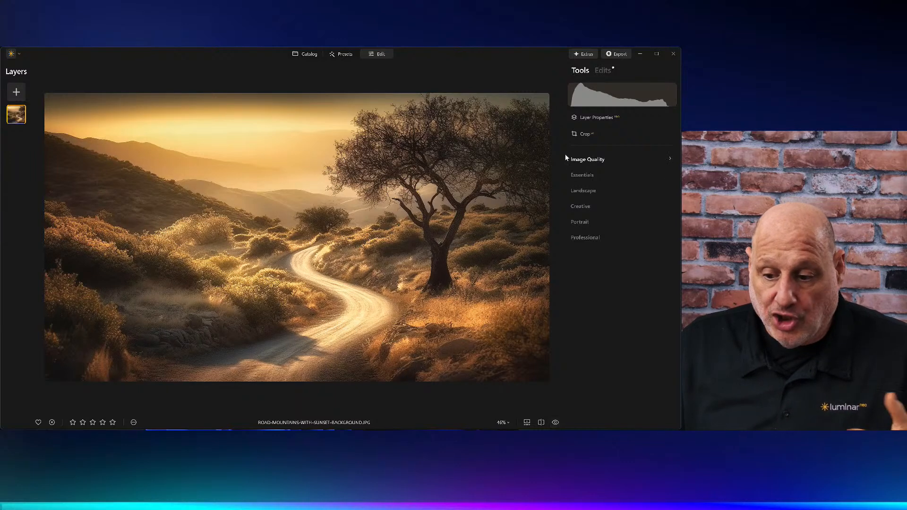
pyautogui.click(605, 72)
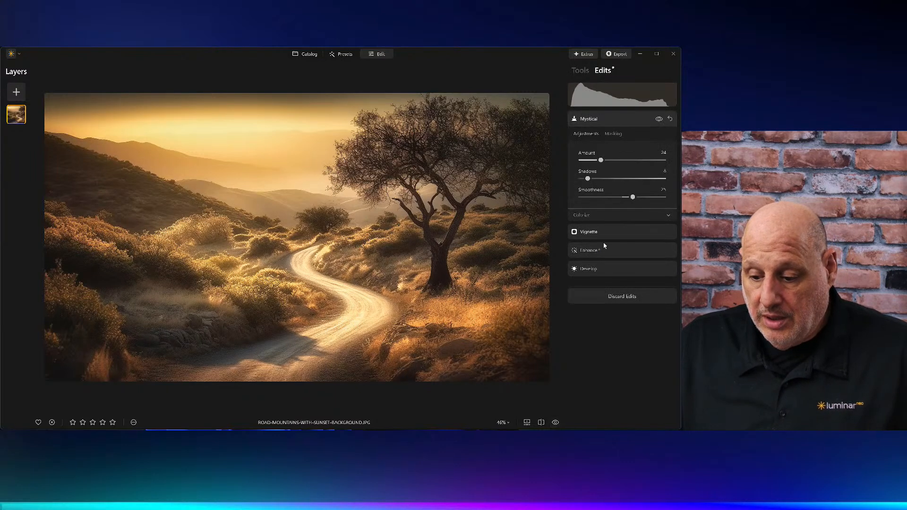
# - Review the Develop and Enhance edits in the list, comparing the photo with each edit switched off and on
pyautogui.click(604, 268)
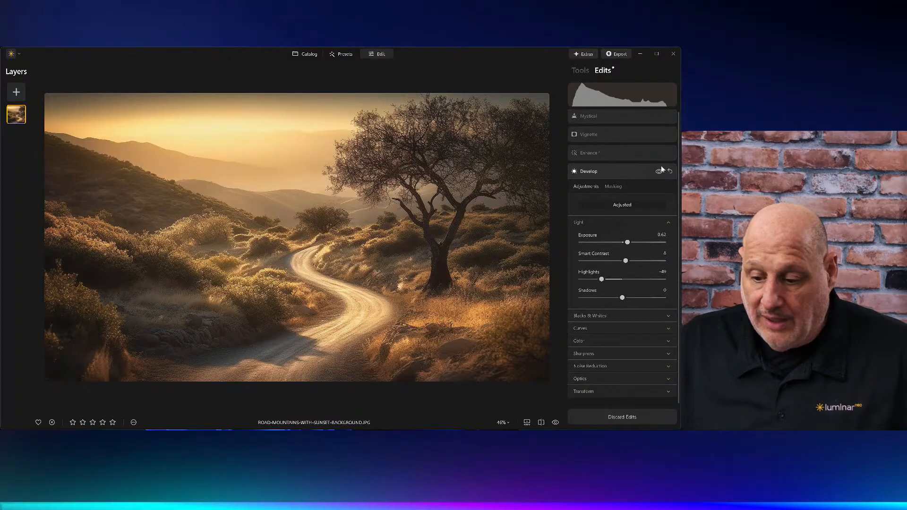
pyautogui.click(605, 151)
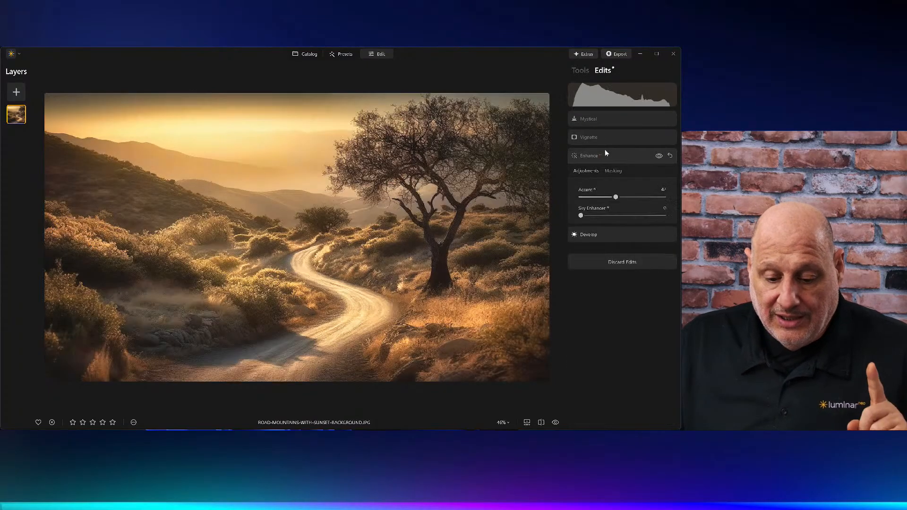
pyautogui.click(659, 157)
pyautogui.click(659, 157)
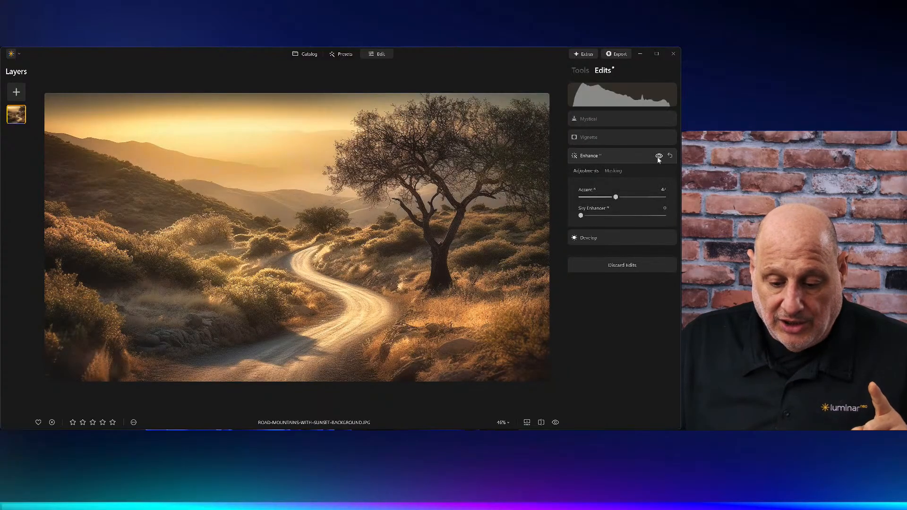
pyautogui.click(632, 155)
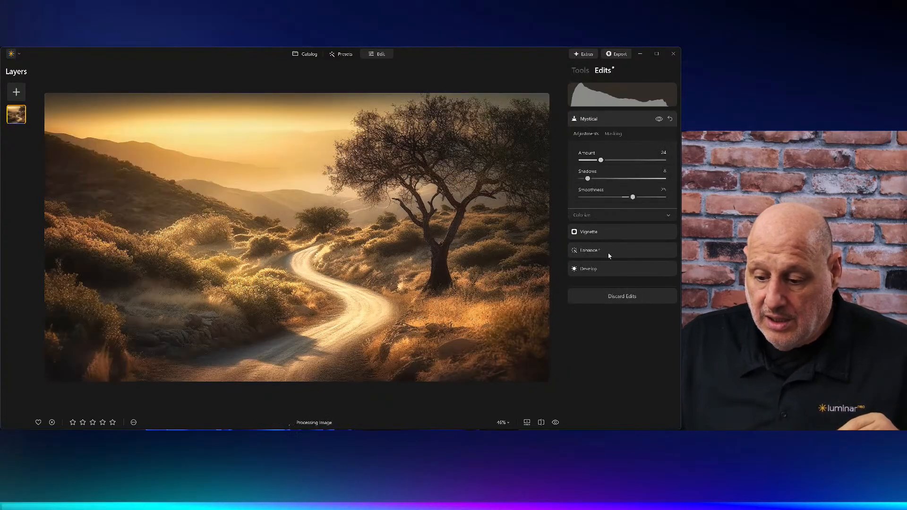
pyautogui.click(612, 266)
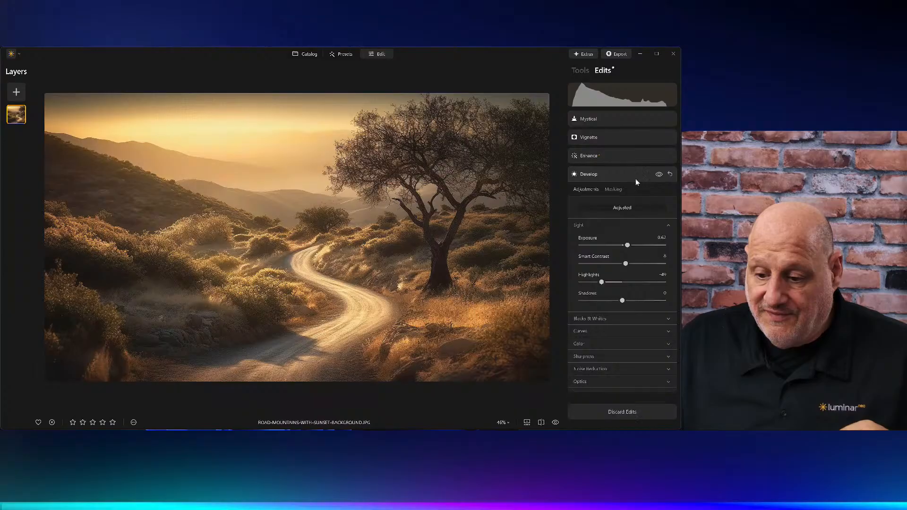
pyautogui.click(659, 171)
pyautogui.click(659, 172)
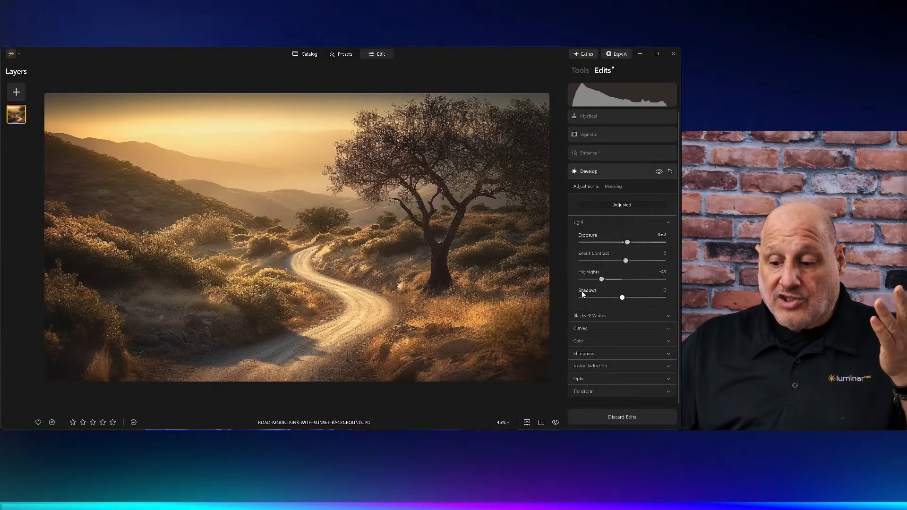
# - Set Develop's Highlights to -100 and erase the Develop effect along the winding road with a size 100 masking brush
pyautogui.moveTo(602, 278); pyautogui.dragTo(578, 283)
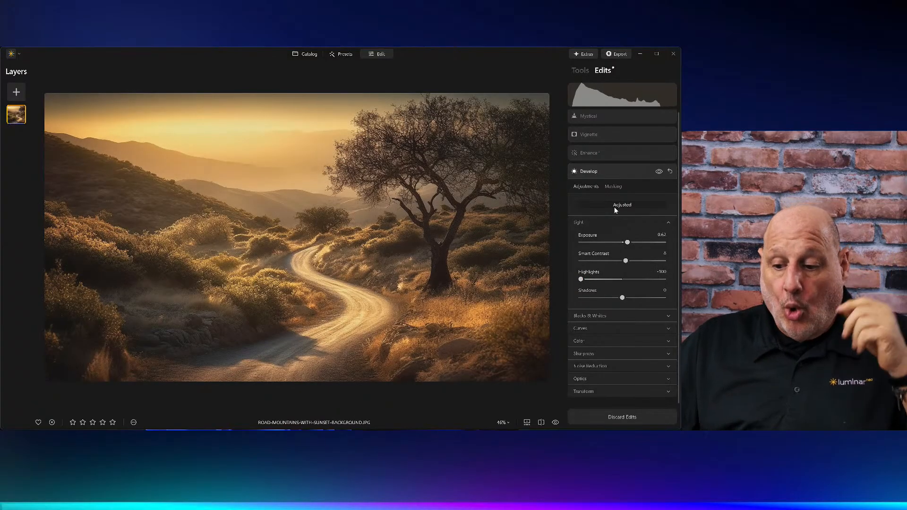
pyautogui.click(612, 186)
pyautogui.click(594, 206)
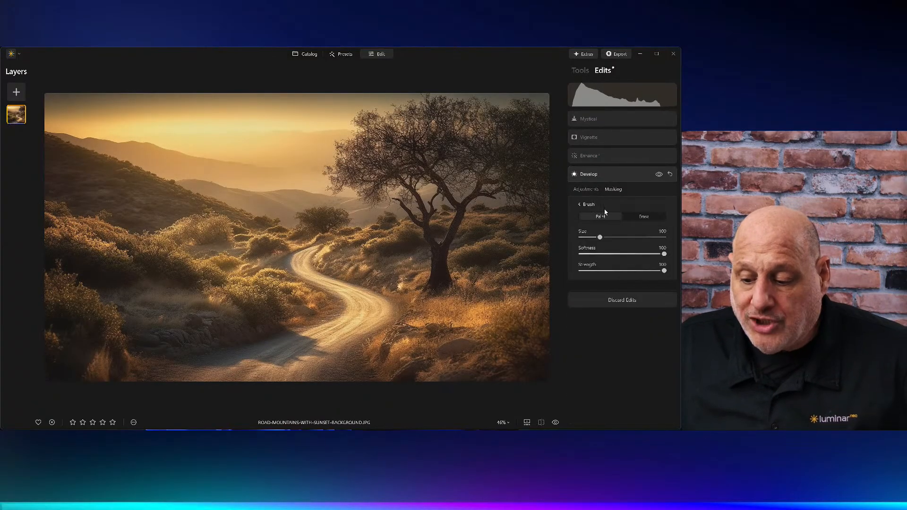
pyautogui.click(643, 217)
pyautogui.moveTo(307, 234)
pyautogui.mouseDown()
pyautogui.moveTo(322, 268)
pyautogui.moveTo(347, 281)
pyautogui.moveTo(352, 298)
pyautogui.moveTo(242, 374)
pyautogui.mouseUp()
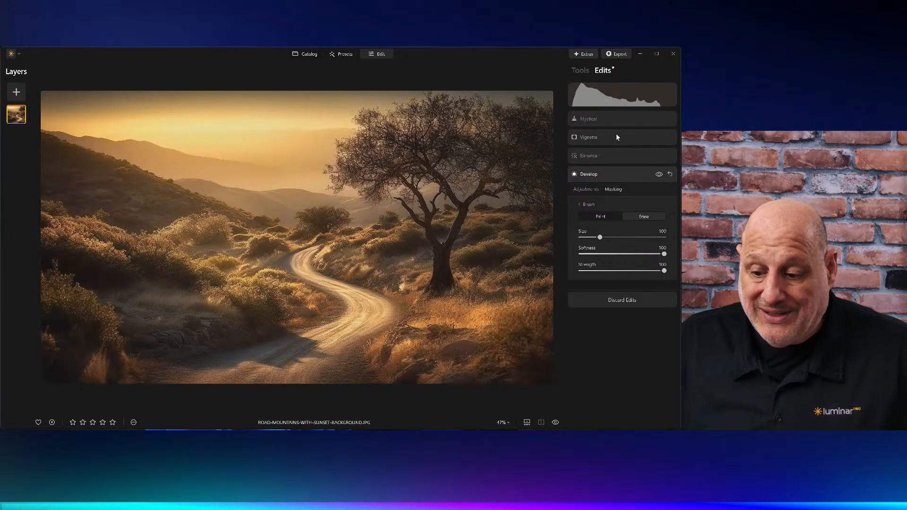
# - Open the Mystical edit's settings and compare the photo with and without all its edits
pyautogui.click(605, 119)
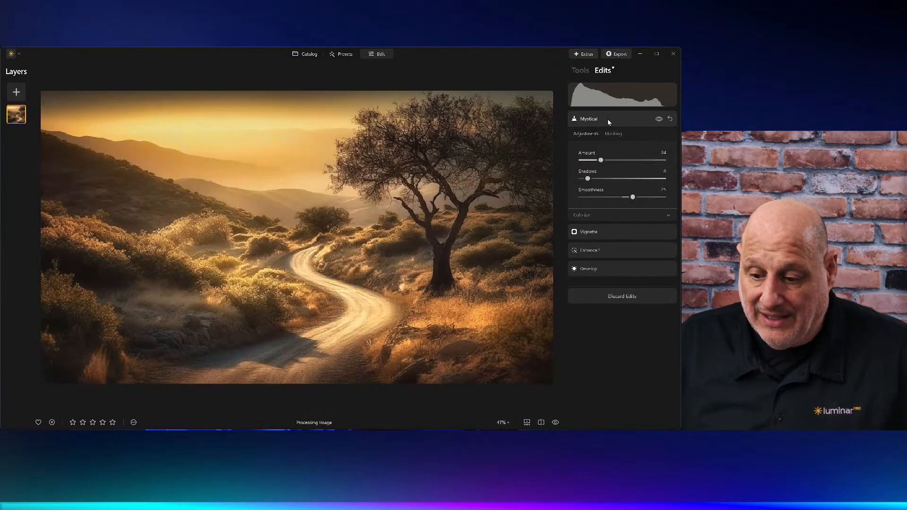
pyautogui.click(556, 422)
pyautogui.click(556, 423)
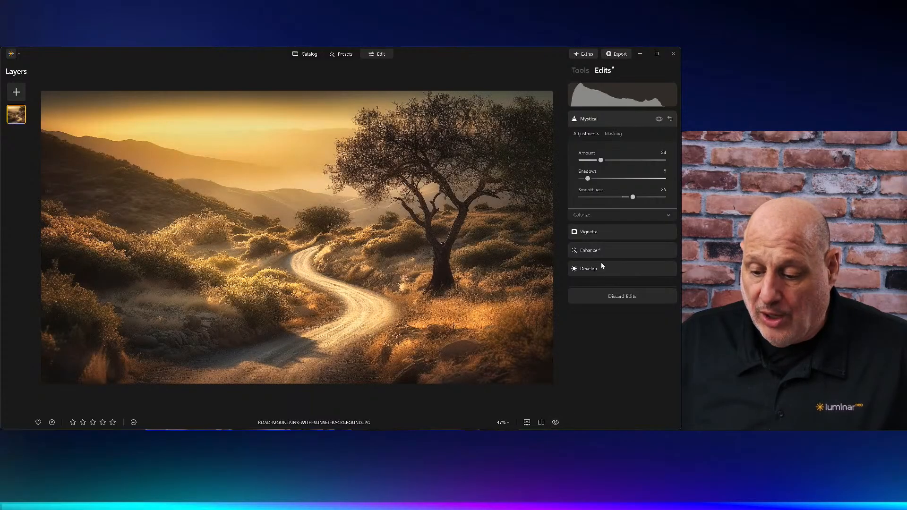
# - Erase the Enhance effect along the winding road and its lower foreground with a size 100 masking brush
pyautogui.click(611, 248)
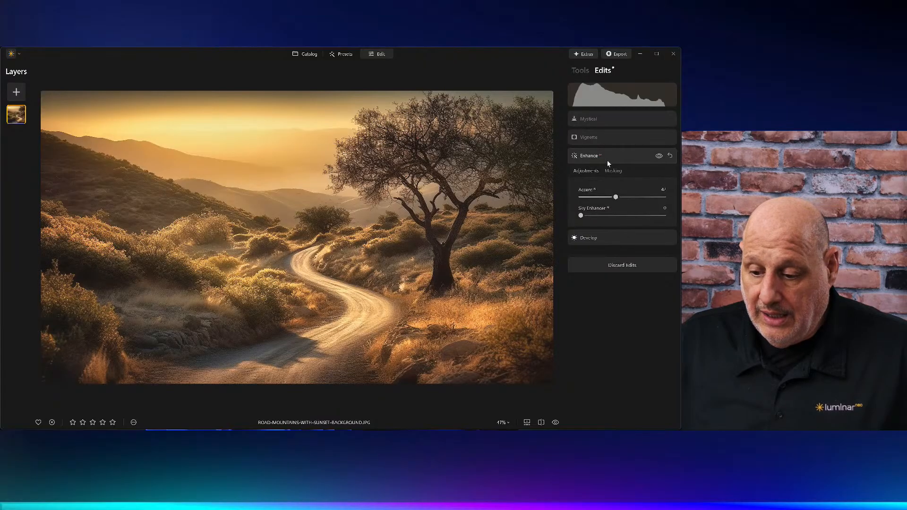
pyautogui.click(613, 172)
pyautogui.click(592, 187)
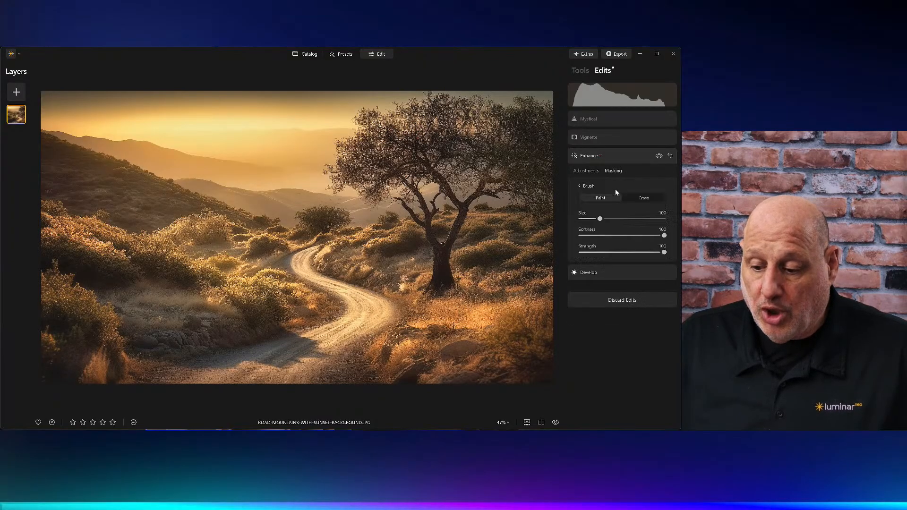
pyautogui.click(648, 199)
pyautogui.moveTo(312, 229)
pyautogui.mouseDown()
pyautogui.moveTo(320, 270)
pyautogui.moveTo(373, 309)
pyautogui.moveTo(254, 369)
pyautogui.moveTo(254, 360)
pyautogui.moveTo(175, 372)
pyautogui.mouseUp()
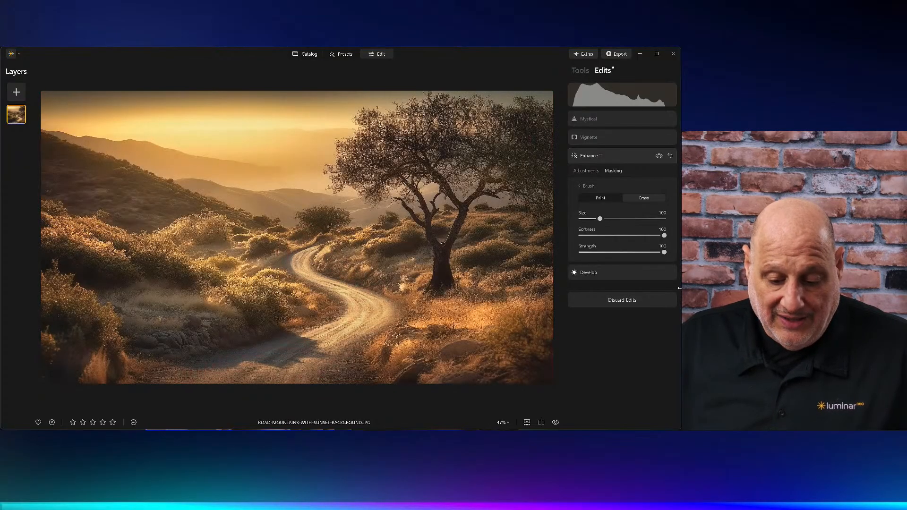
# - Reset the Vignette edit of the road photo and collapse the Mystical edit's settings
pyautogui.click(612, 119)
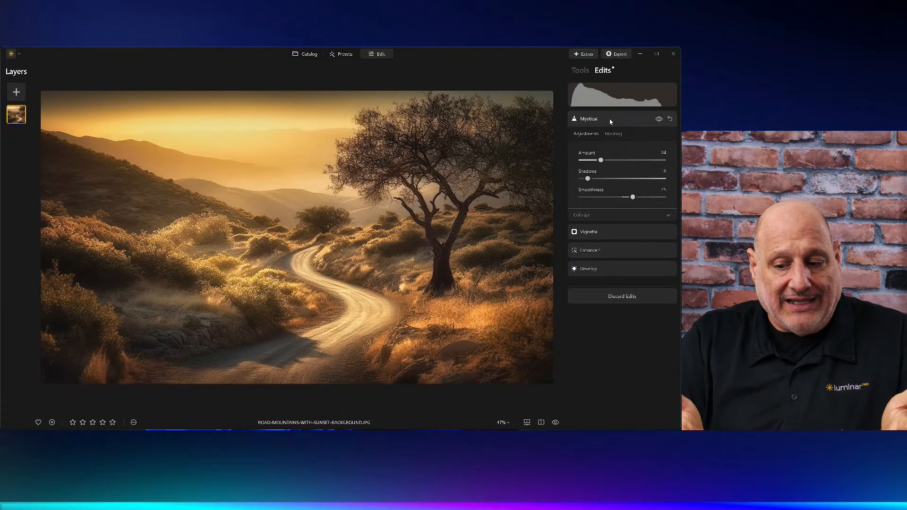
pyautogui.click(628, 232)
pyautogui.click(671, 137)
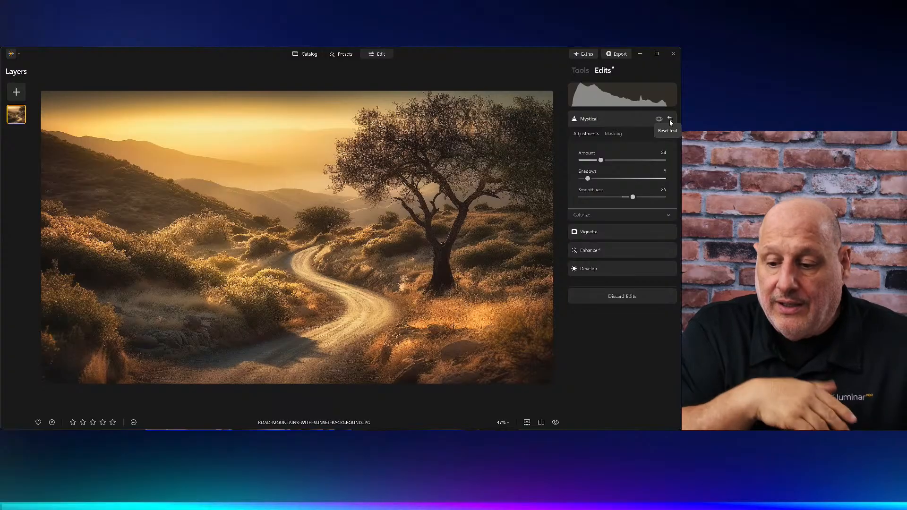
pyautogui.click(609, 124)
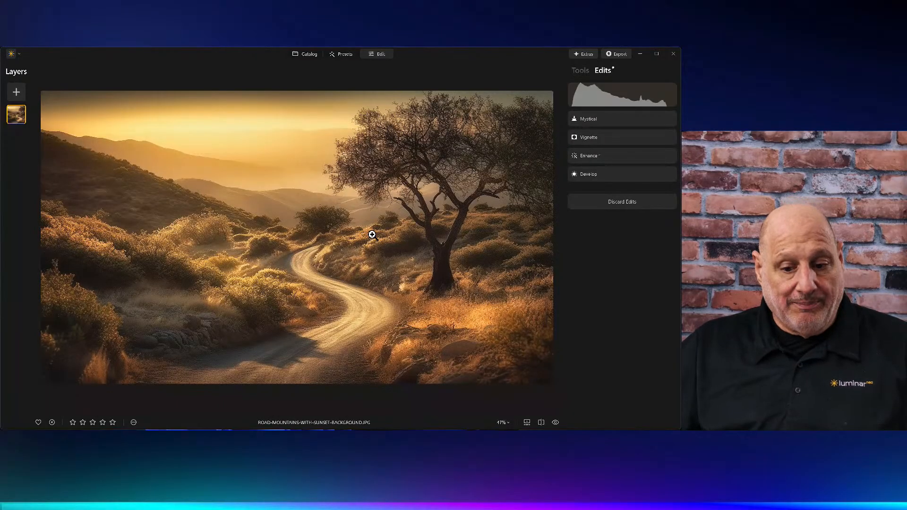
# - Return to the catalog, open the photo of hands shaping a clay bowl, and revert its adjustments to the original
pyautogui.press('g')
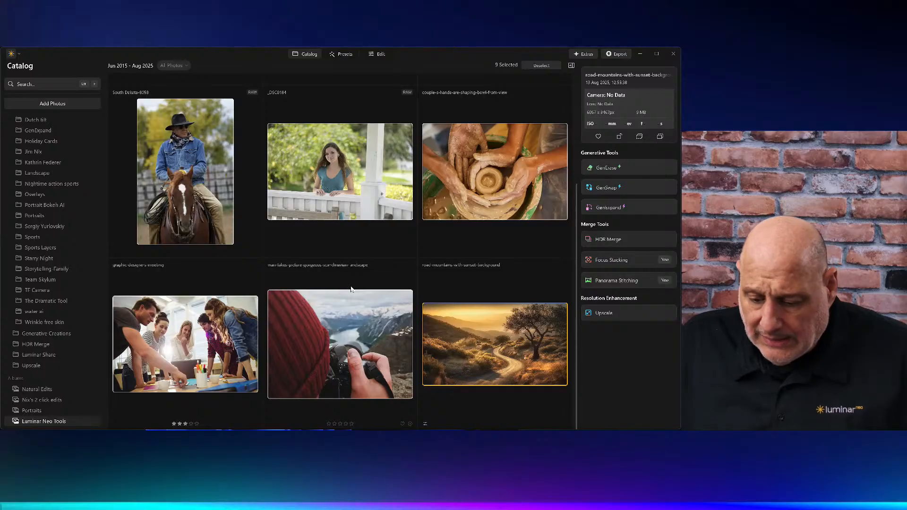
pyautogui.doubleClick(502, 184)
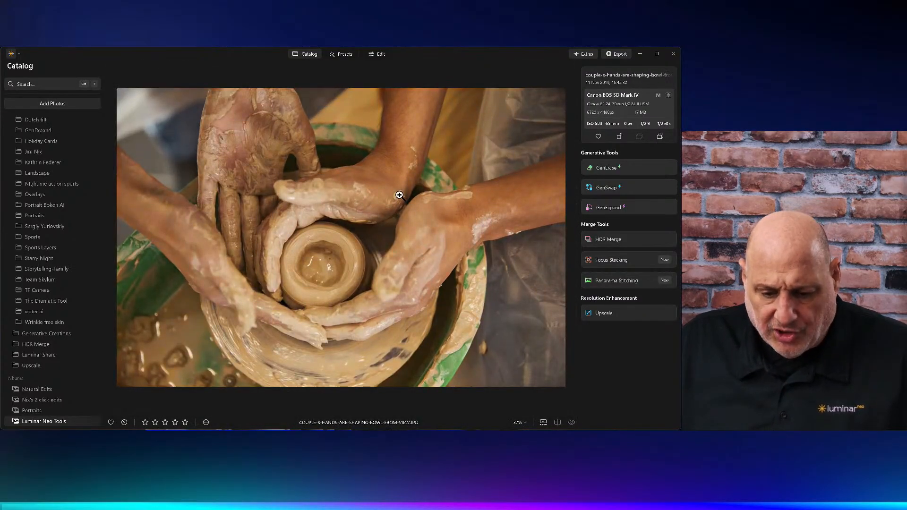
pyautogui.rightClick(400, 195)
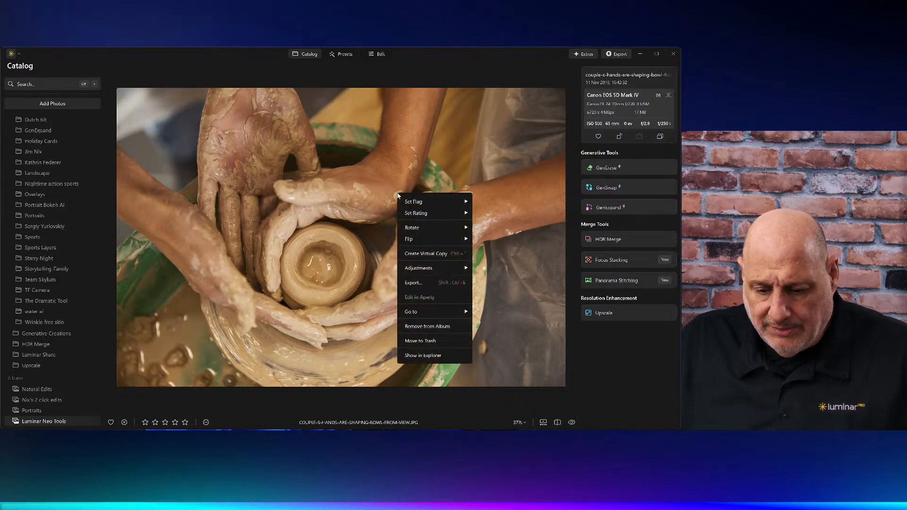
pyautogui.moveTo(454, 268)
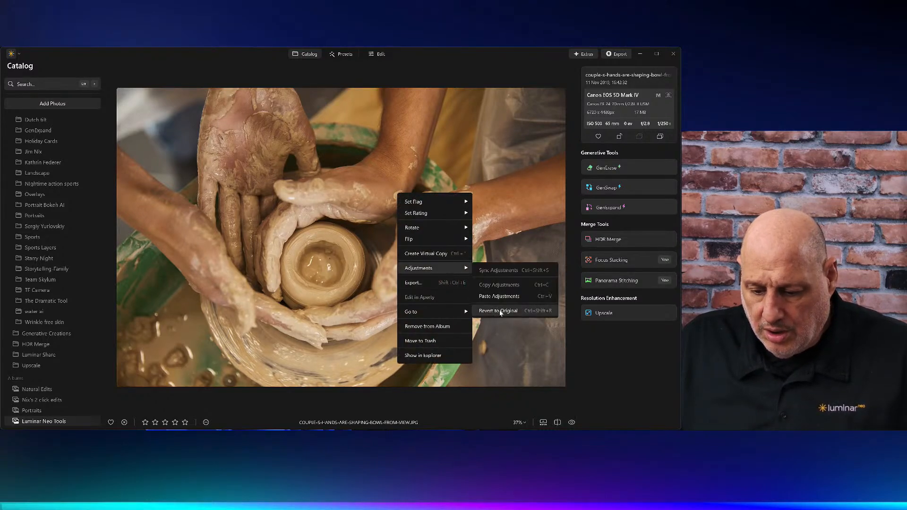
pyautogui.click(500, 312)
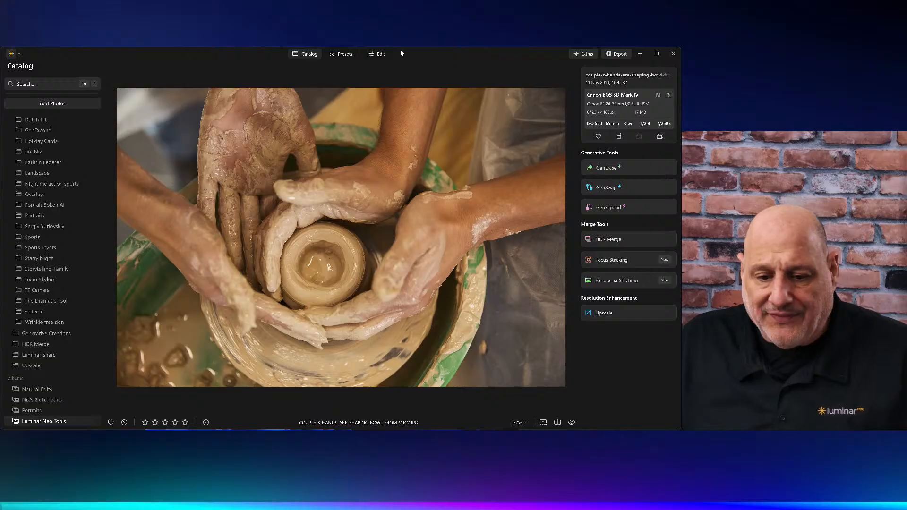
# - Open the pottery photo for editing, check its list of applied edits, and return to the editing tools
pyautogui.click(380, 55)
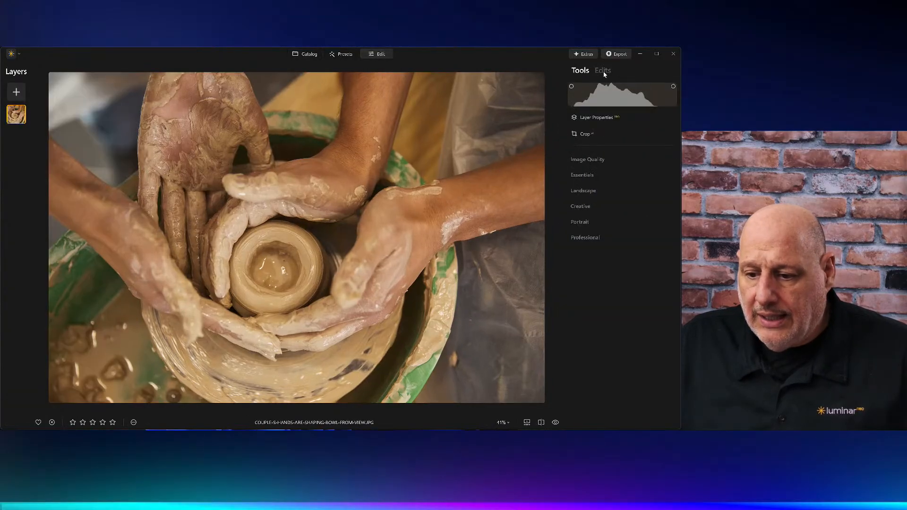
pyautogui.click(602, 70)
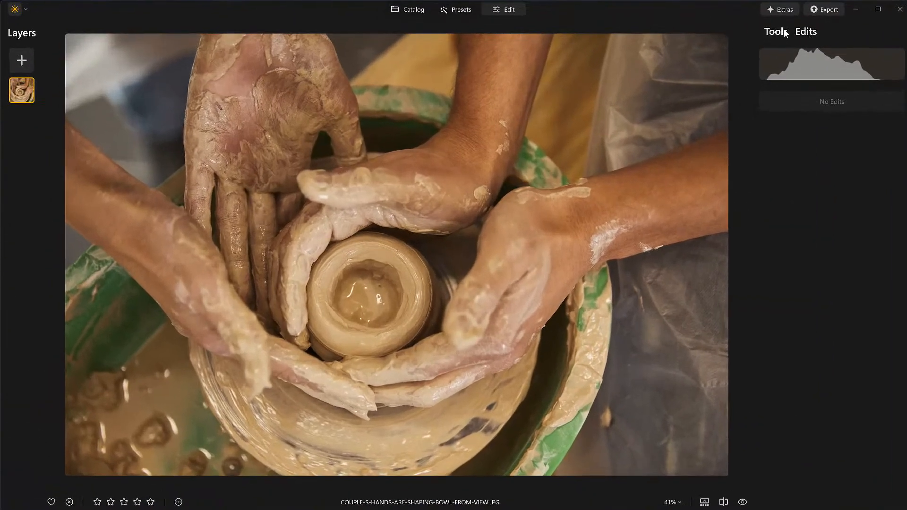
pyautogui.click(778, 33)
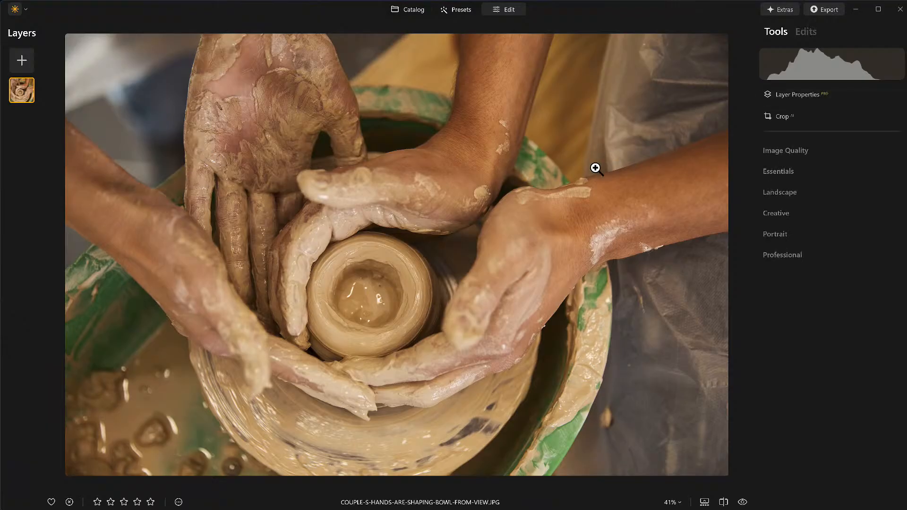
# - Try Develop's Smart Contrast on the pottery photo, down to -10, and reset and collapse the Develop tool
pyautogui.click(788, 171)
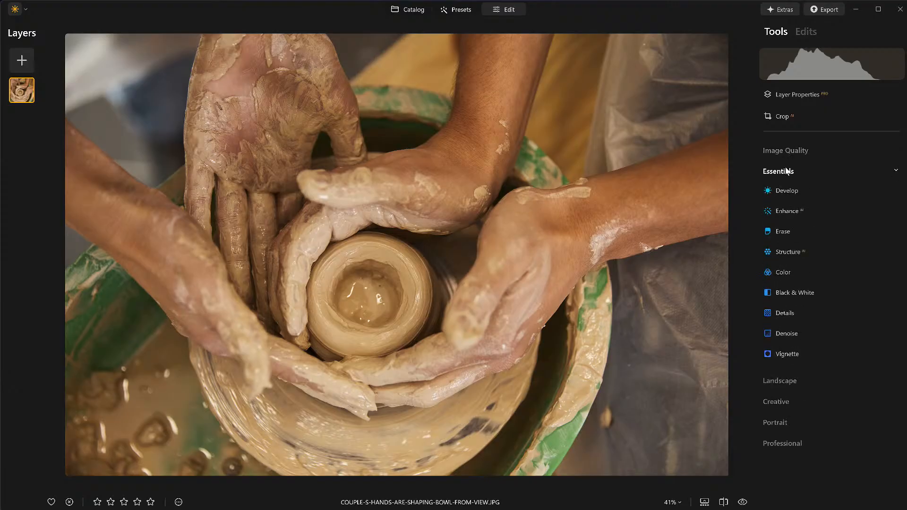
pyautogui.click(781, 193)
pyautogui.click(836, 283)
pyautogui.moveTo(835, 283)
pyautogui.mouseDown()
pyautogui.moveTo(882, 284)
pyautogui.moveTo(828, 286)
pyautogui.mouseUp()
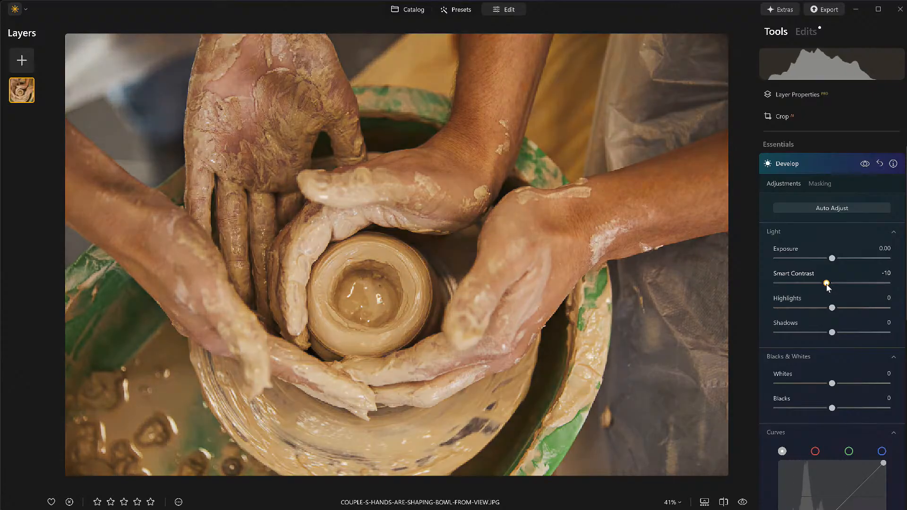
pyautogui.click(880, 164)
pyautogui.click(860, 164)
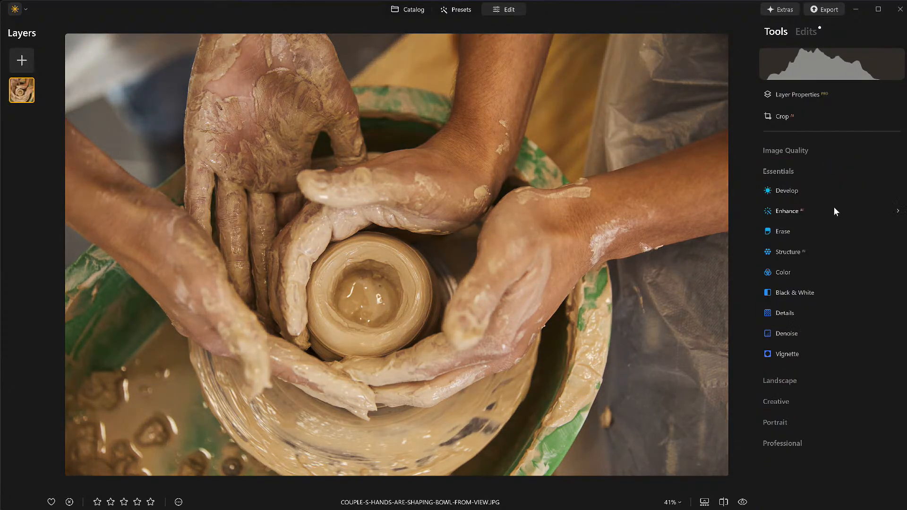
# - Apply Supercontrast with Highlights Contrast 43 and Balance 52, Midtones Contrast 38 and Balance 55, and Shadows Contrast 33 and Balance 44
pyautogui.click(787, 444)
pyautogui.click(793, 437)
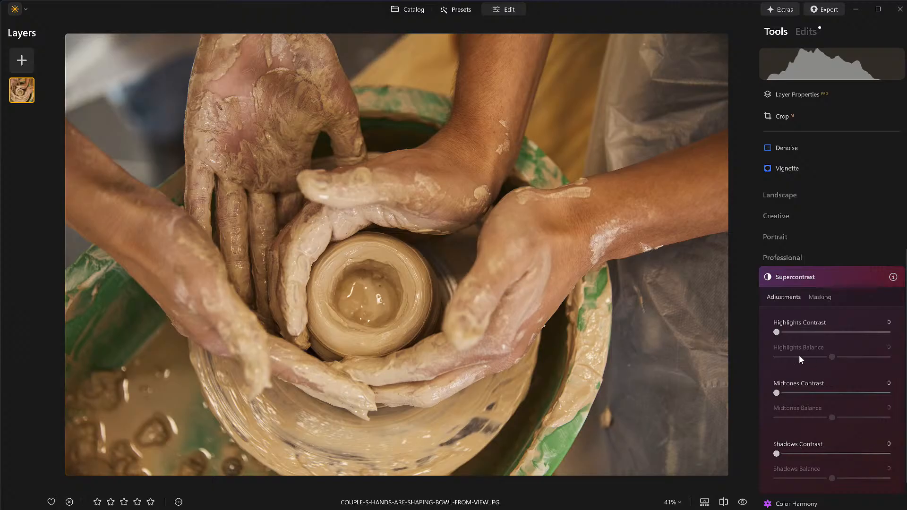
pyautogui.moveTo(777, 333); pyautogui.dragTo(862, 358)
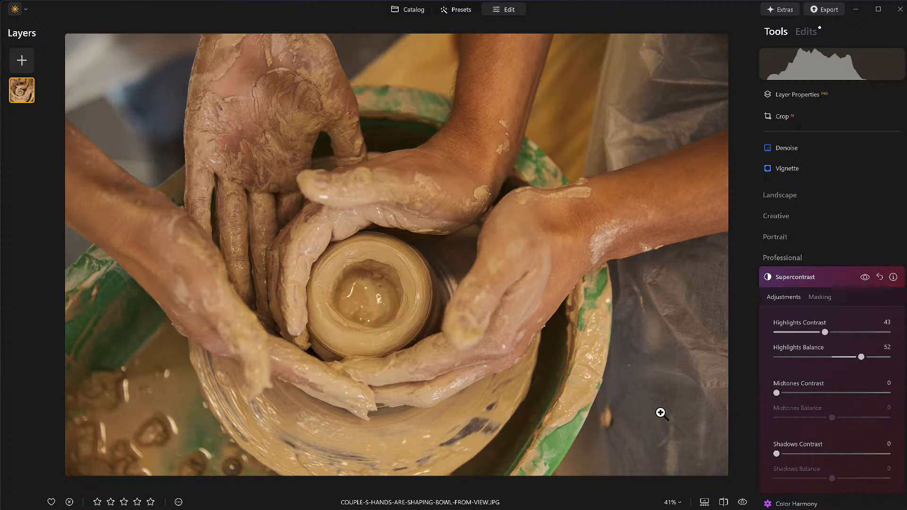
pyautogui.moveTo(777, 393); pyautogui.dragTo(861, 420)
pyautogui.moveTo(780, 454); pyautogui.dragTo(853, 478)
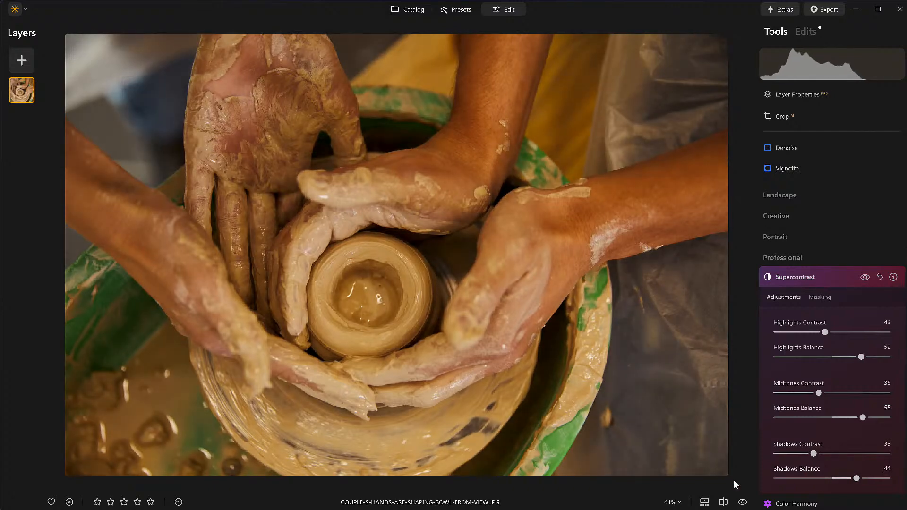
# - Compare the pottery photo before and after Supercontrast with the split view and by toggling the original image
pyautogui.click(724, 503)
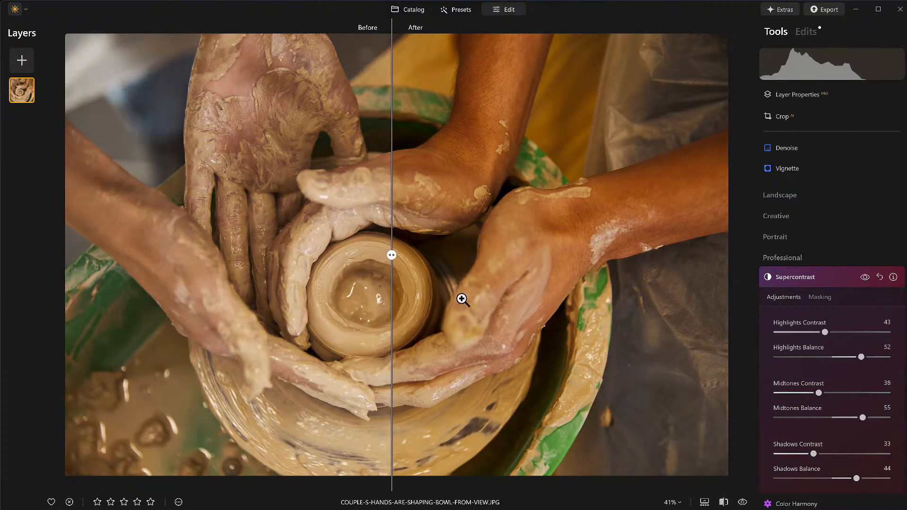
pyautogui.moveTo(392, 255); pyautogui.dragTo(430, 257)
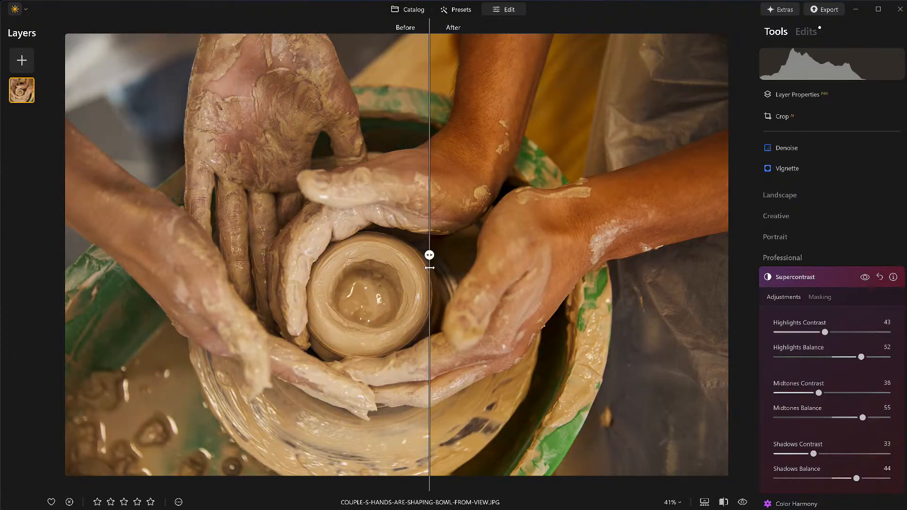
pyautogui.click(724, 503)
pyautogui.click(742, 504)
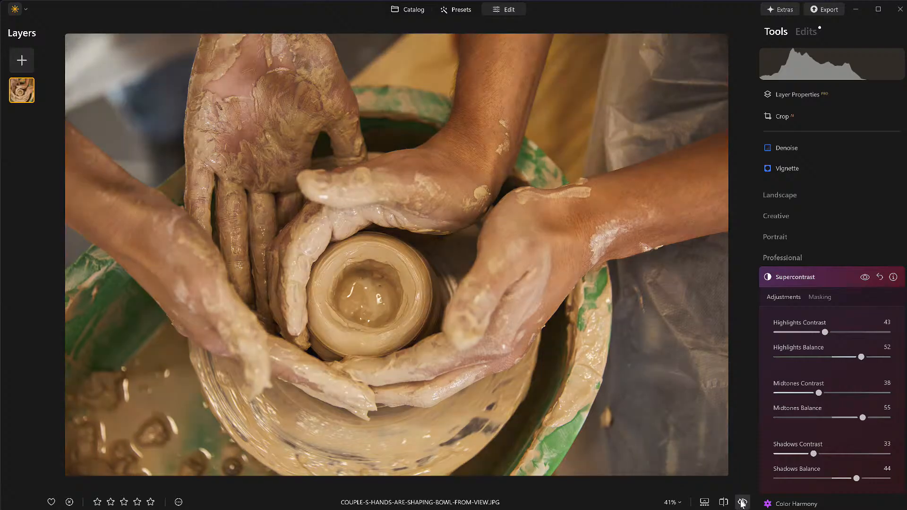
pyautogui.click(742, 503)
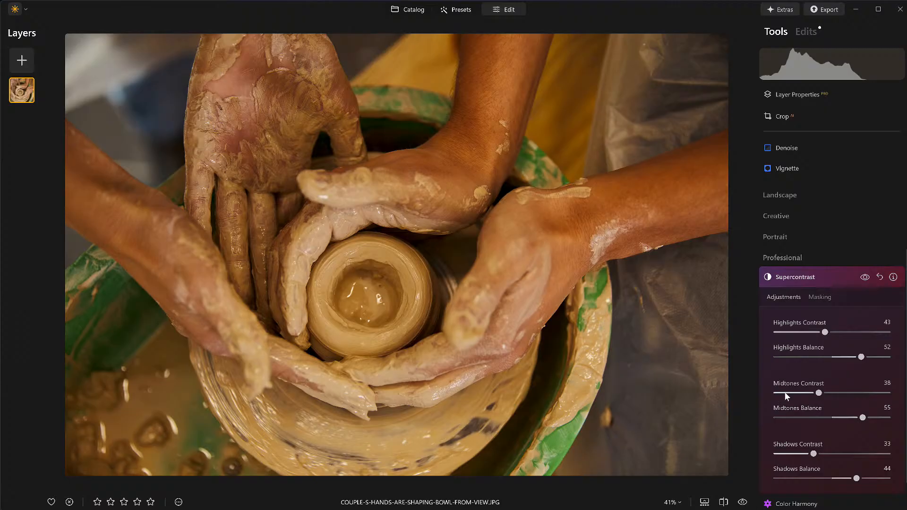
# - Lower Supercontrast's Highlights Contrast to 26, and collapse the tool and the Professional group
pyautogui.moveTo(825, 333); pyautogui.dragTo(806, 333)
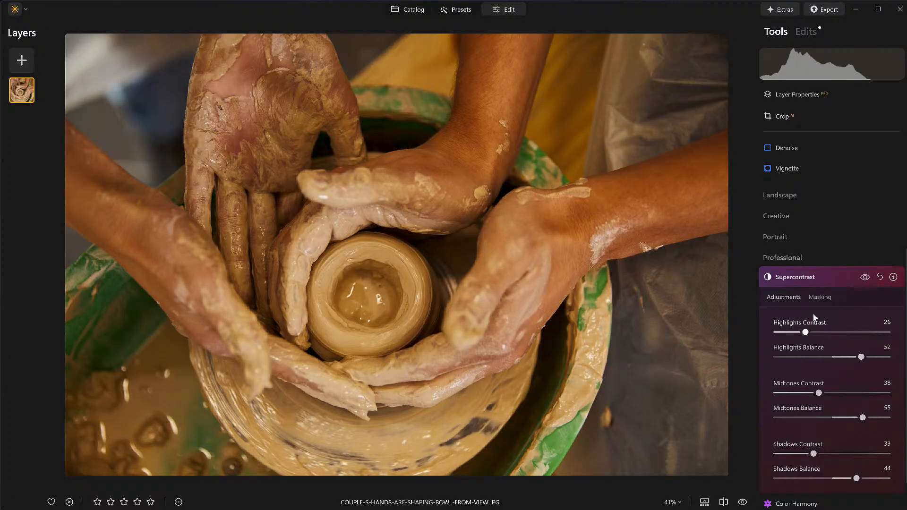
pyautogui.click(824, 278)
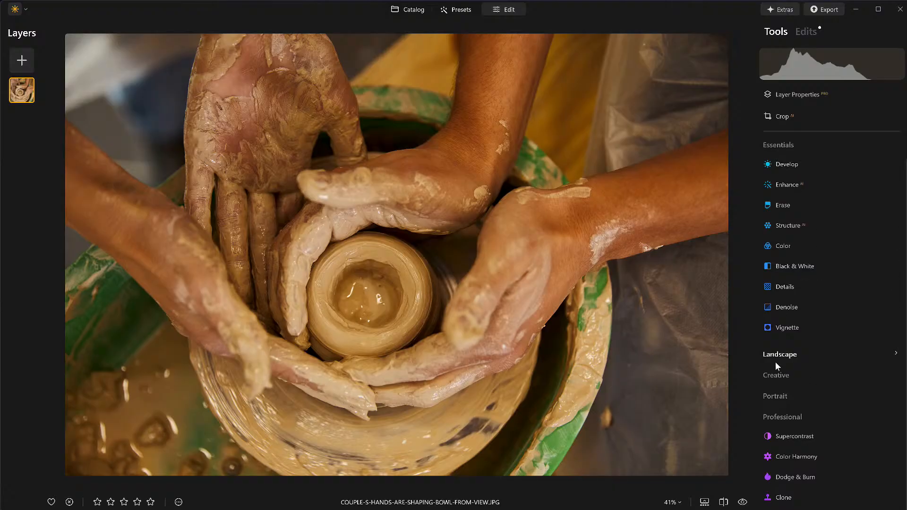
pyautogui.click(782, 418)
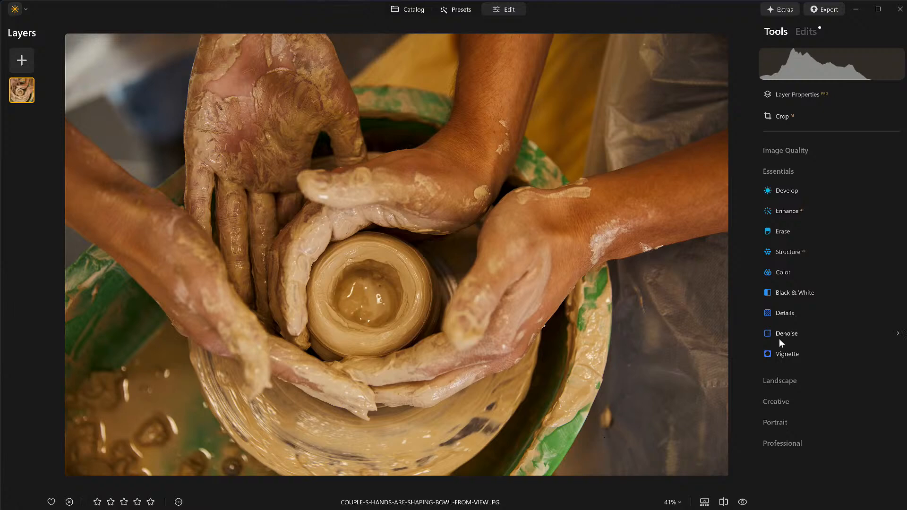
# - Try the Color tool's overall Saturation at 64 on the pottery photo and reset it to 0
pyautogui.click(782, 274)
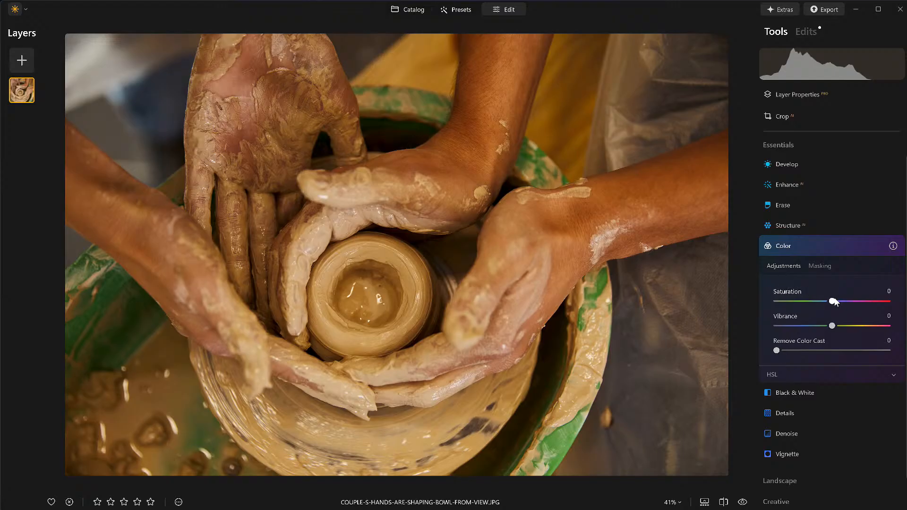
pyautogui.moveTo(834, 301); pyautogui.dragTo(869, 305)
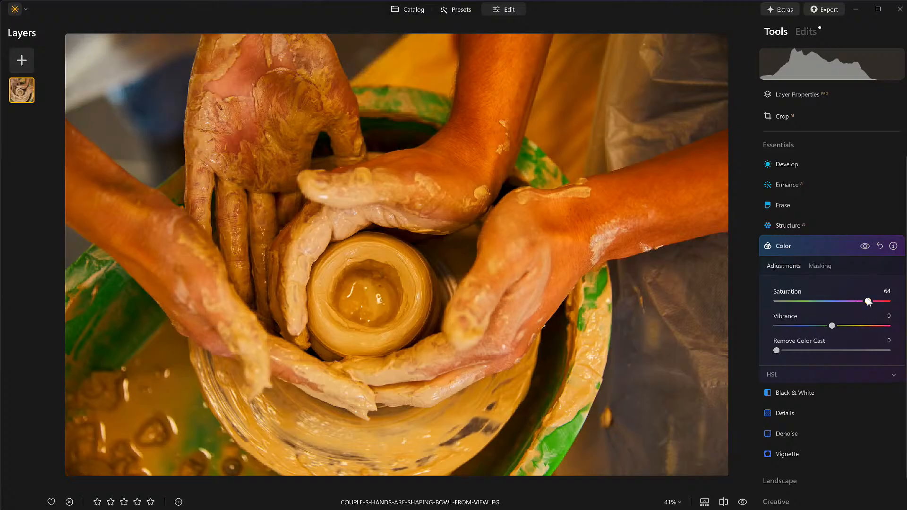
pyautogui.doubleClick(868, 302)
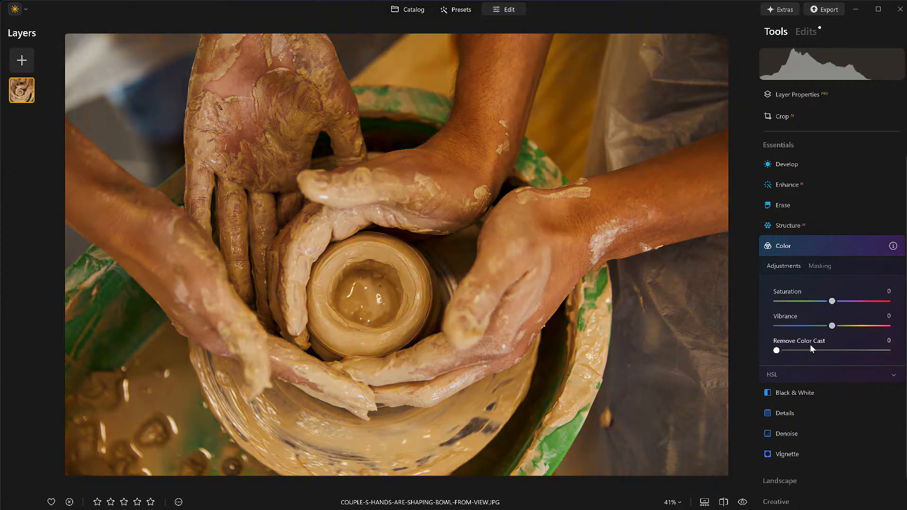
# - Darken only the greens by setting the HSL Green Luminance to -38 in the Color tool
pyautogui.click(777, 376)
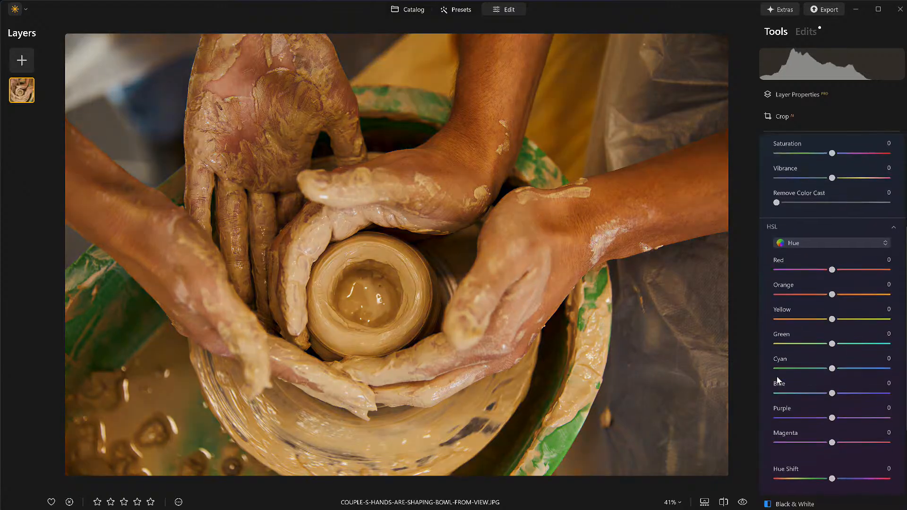
pyautogui.click(808, 244)
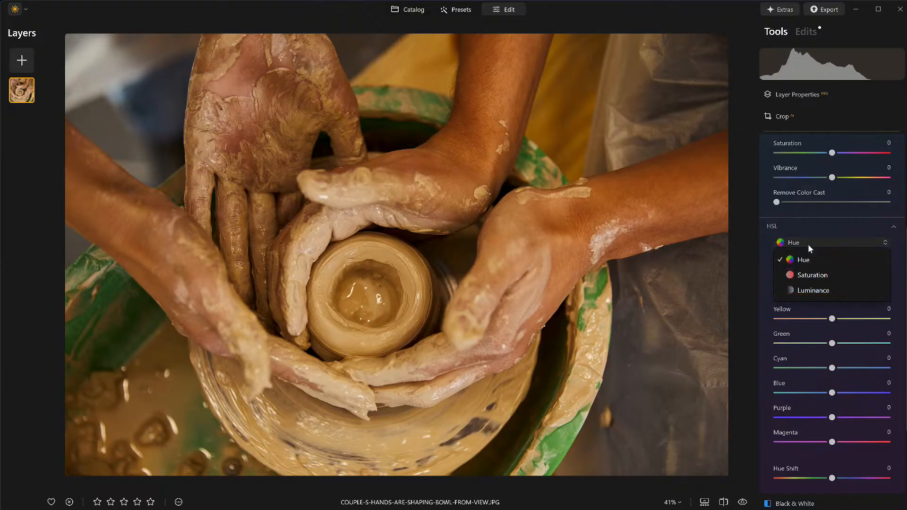
pyautogui.click(813, 291)
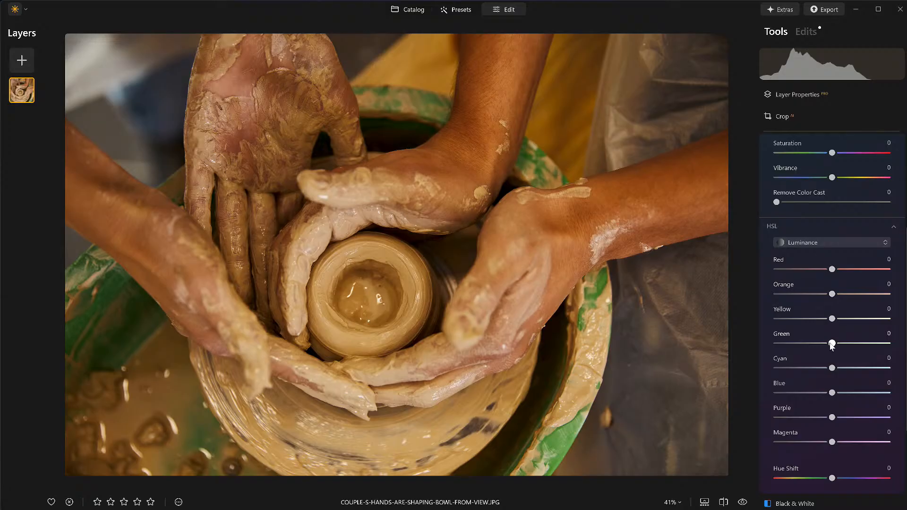
pyautogui.moveTo(832, 343); pyautogui.dragTo(808, 349)
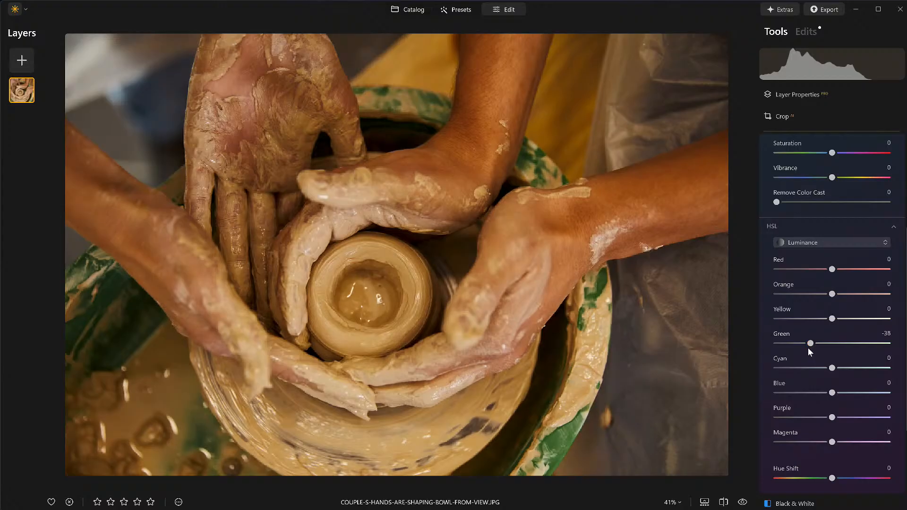
# - Try shifting the HSL Green Hue in both directions, up to 100, and reset it
pyautogui.click(815, 243)
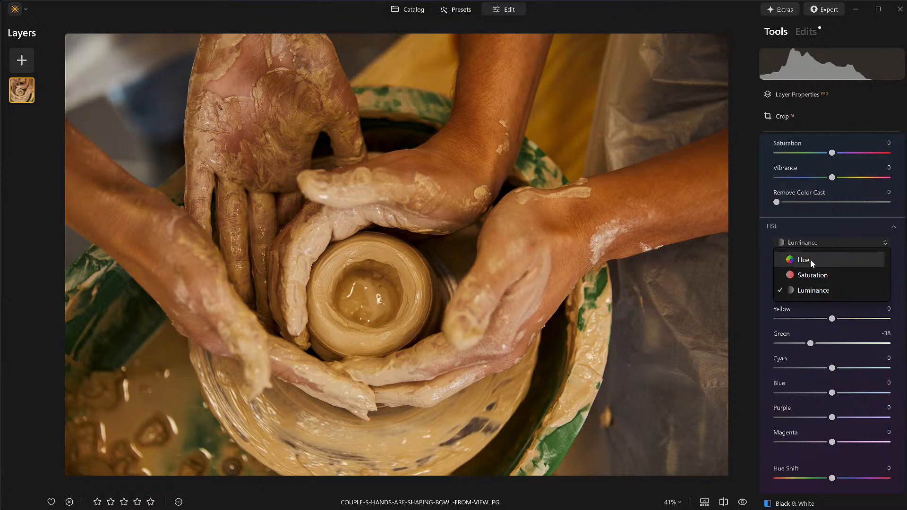
pyautogui.click(810, 259)
pyautogui.moveTo(832, 343); pyautogui.dragTo(798, 344)
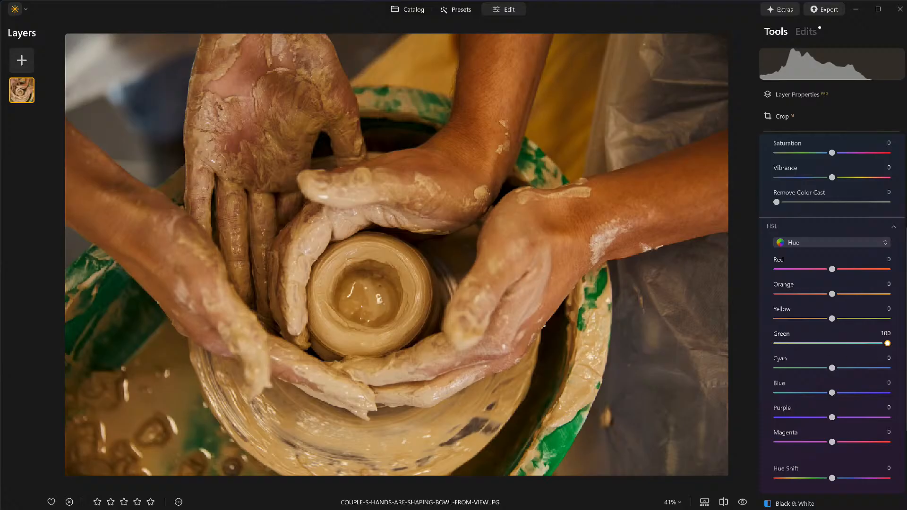
pyautogui.click(860, 343)
pyautogui.doubleClick(859, 344)
# - Set the HSL Green Saturation to 47, collapse the Color tool, and compare the photo with the original
pyautogui.click(812, 242)
pyautogui.click(810, 273)
pyautogui.moveTo(833, 346); pyautogui.dragTo(859, 348)
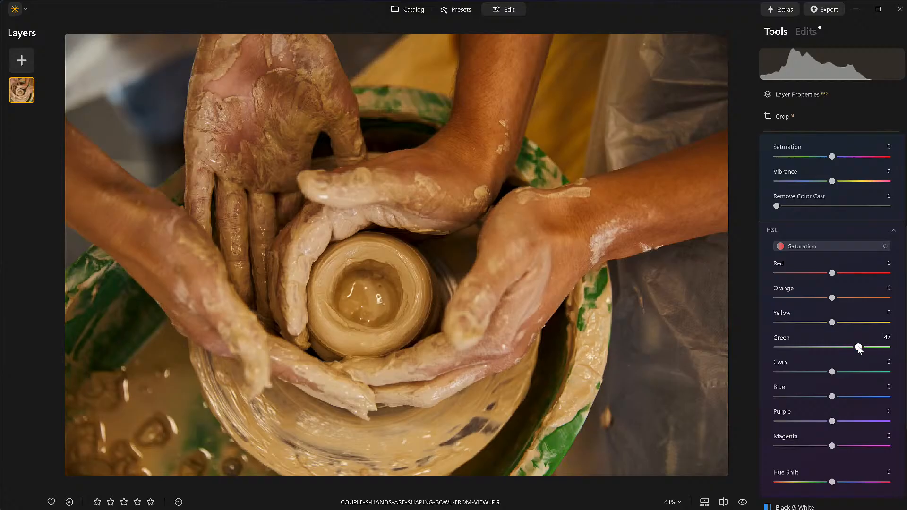
pyautogui.scroll(4, 859, 349)
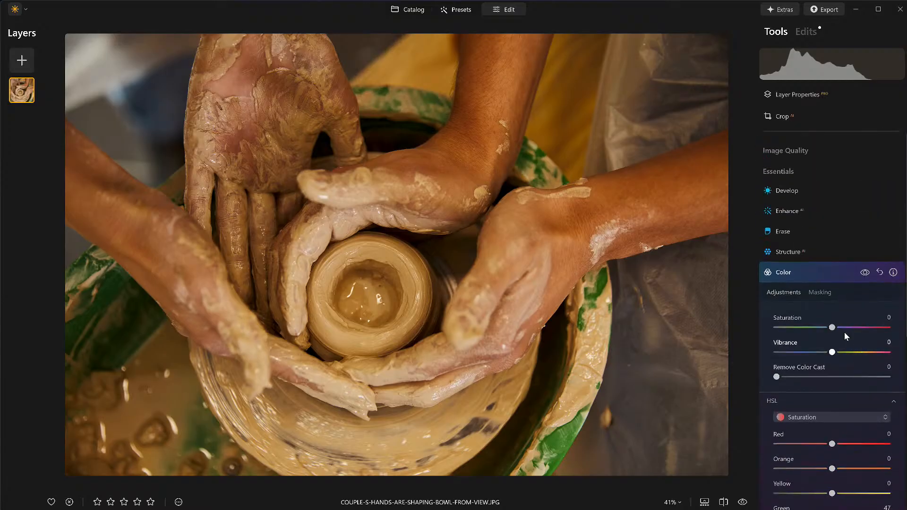
pyautogui.click(808, 275)
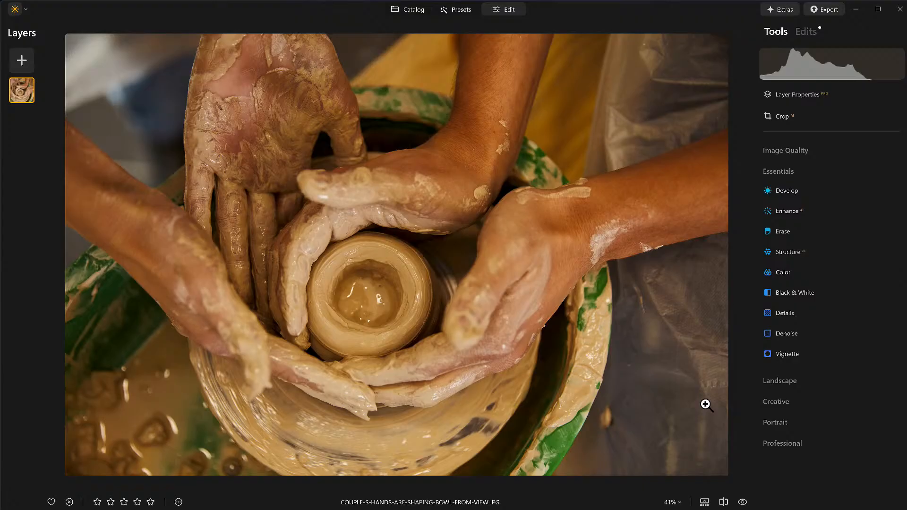
pyautogui.click(743, 502)
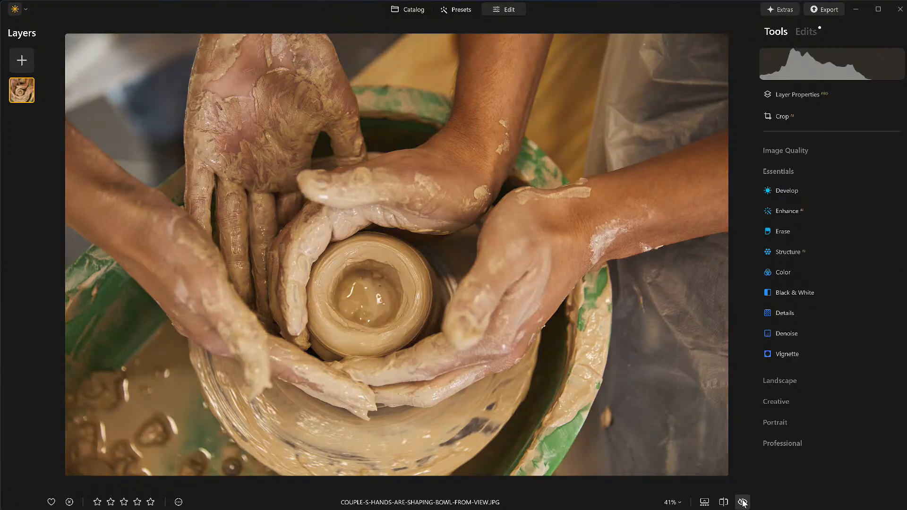
pyautogui.click(742, 502)
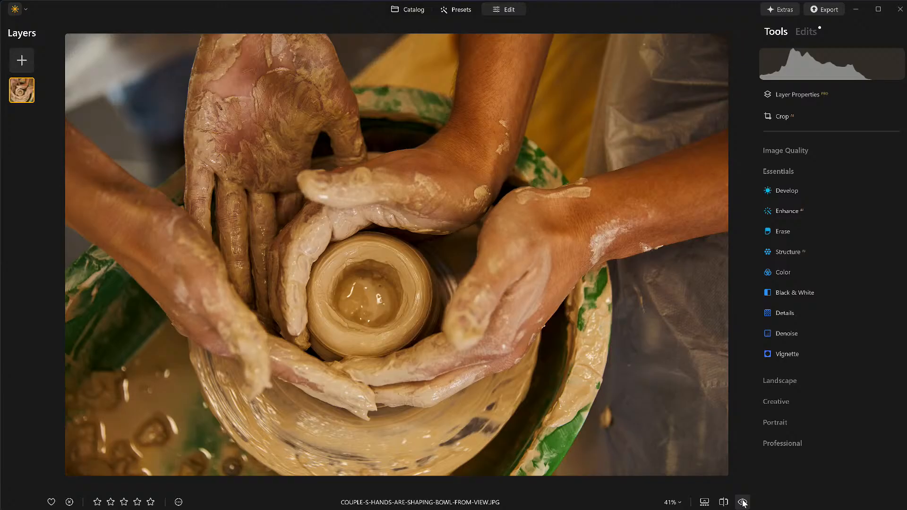
# - Try Structure on the pottery photo with Amount 60 and Boost 43, and toggle the effect to compare
pyautogui.click(777, 251)
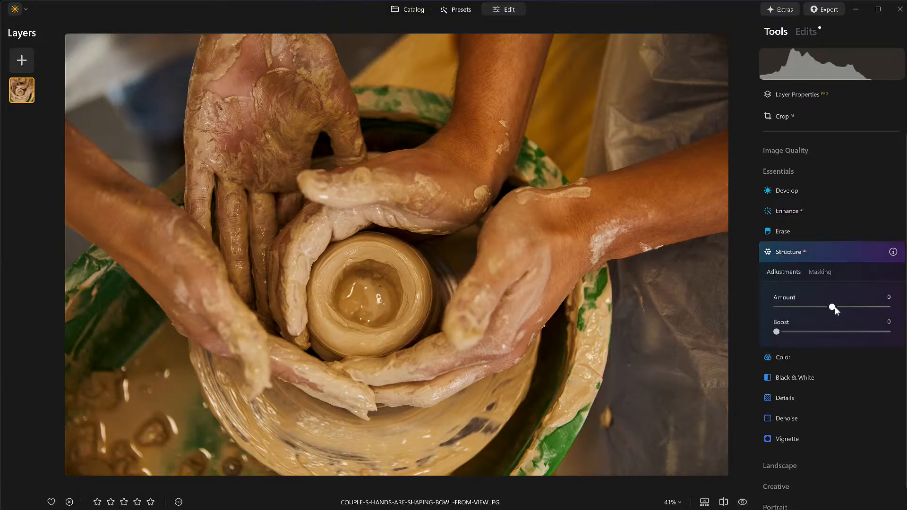
pyautogui.moveTo(833, 309); pyautogui.dragTo(865, 308)
pyautogui.moveTo(777, 333); pyautogui.dragTo(825, 332)
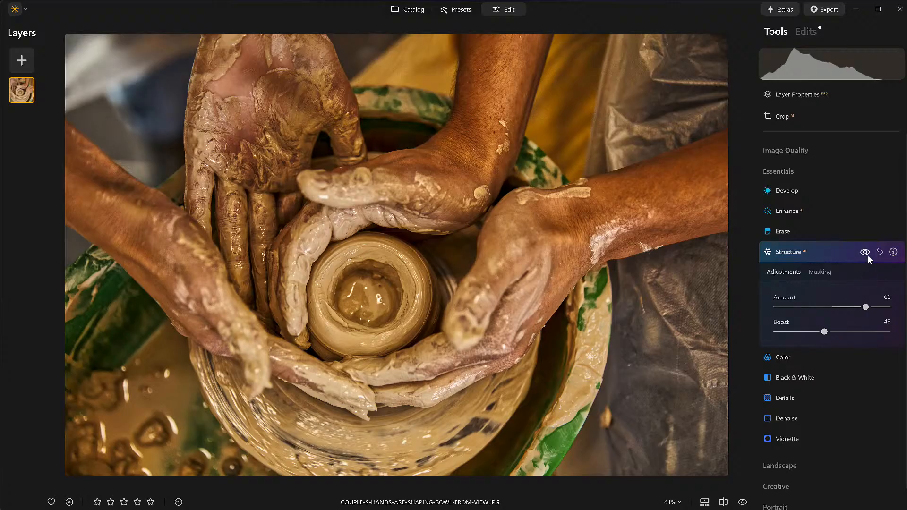
pyautogui.click(864, 251)
pyautogui.click(864, 250)
# - Reduce Structure to Amount 23 and Boost 6, toggle the effect to compare, and collapse the tool
pyautogui.moveTo(865, 307); pyautogui.dragTo(846, 316)
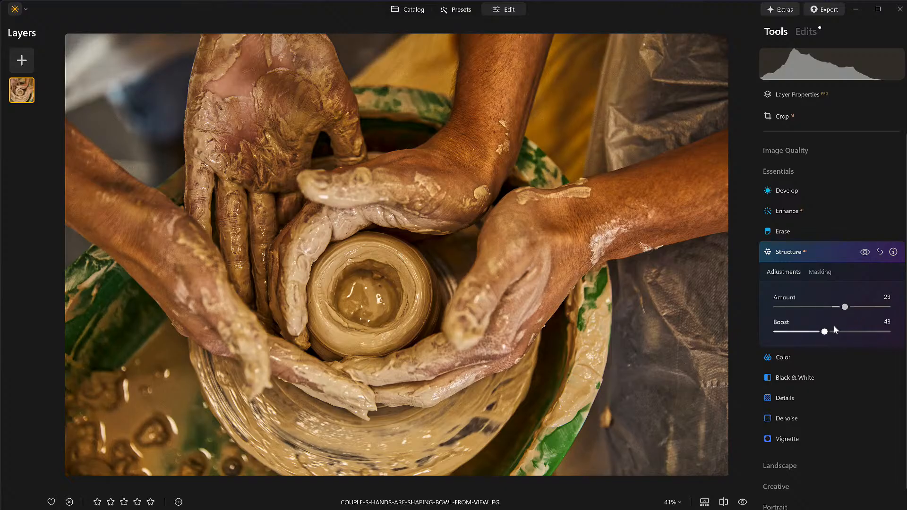
pyautogui.moveTo(824, 332); pyautogui.dragTo(785, 332)
pyautogui.click(866, 253)
pyautogui.click(866, 253)
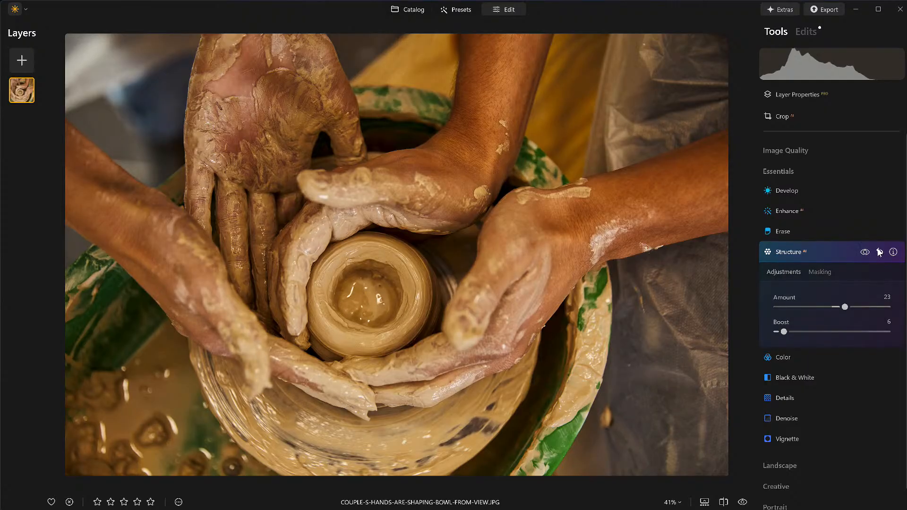
pyautogui.click(835, 249)
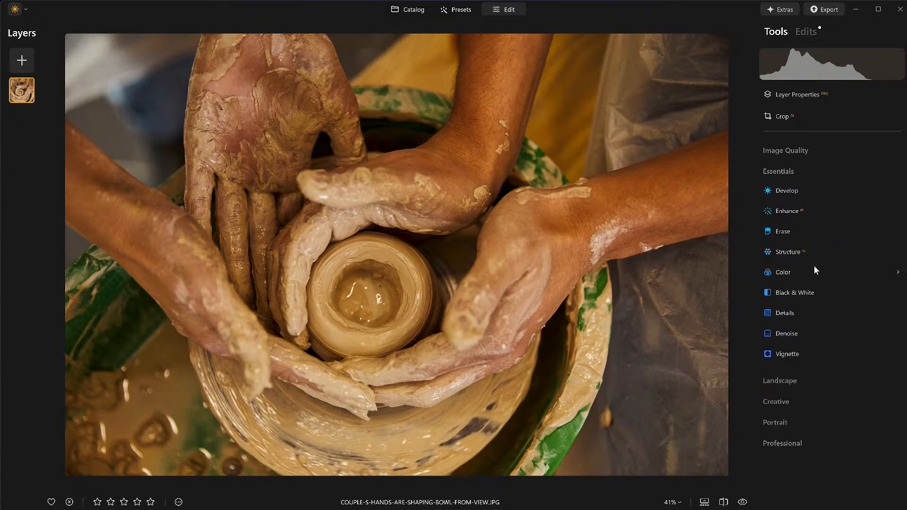
# - Apply Details with Small Details 11, Medium Details 41 and Large Details 5, and toggle the effect to compare
pyautogui.click(790, 314)
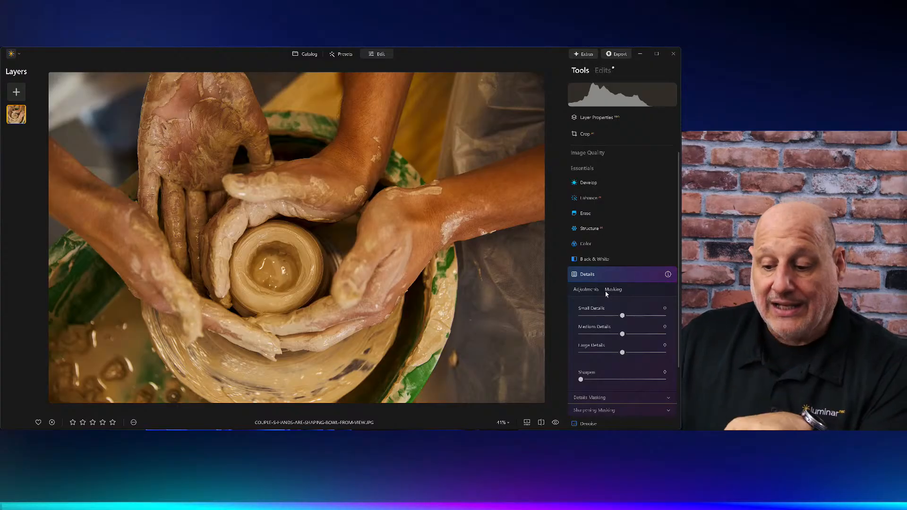
pyautogui.scroll(-3, 624, 302)
pyautogui.moveTo(622, 252); pyautogui.dragTo(636, 253)
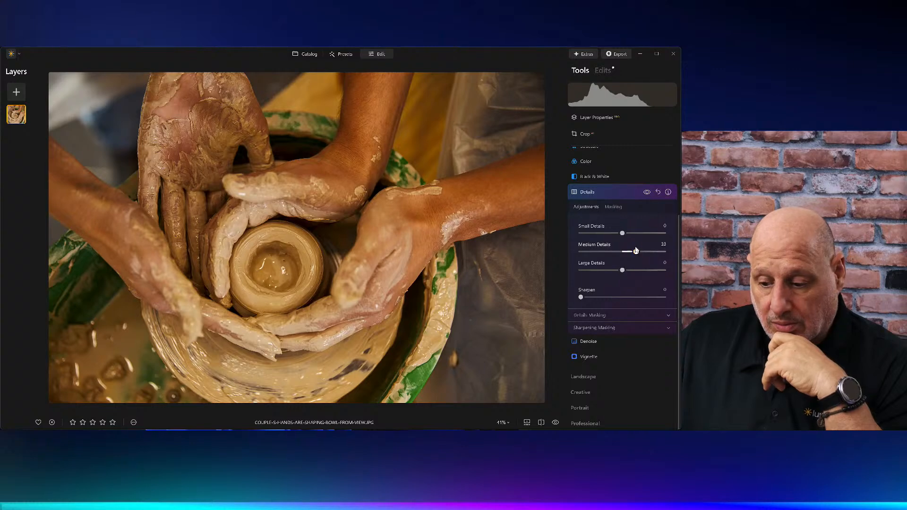
pyautogui.moveTo(622, 233); pyautogui.dragTo(627, 234)
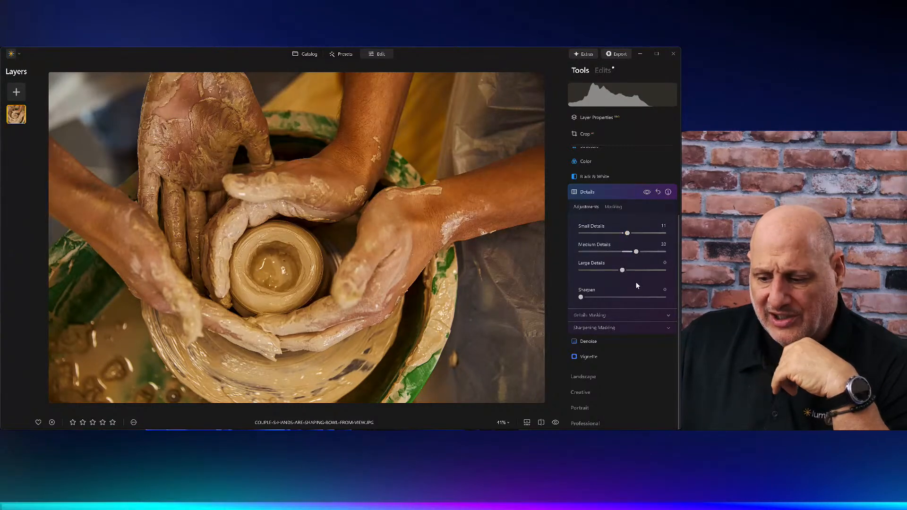
pyautogui.moveTo(623, 270); pyautogui.dragTo(640, 252)
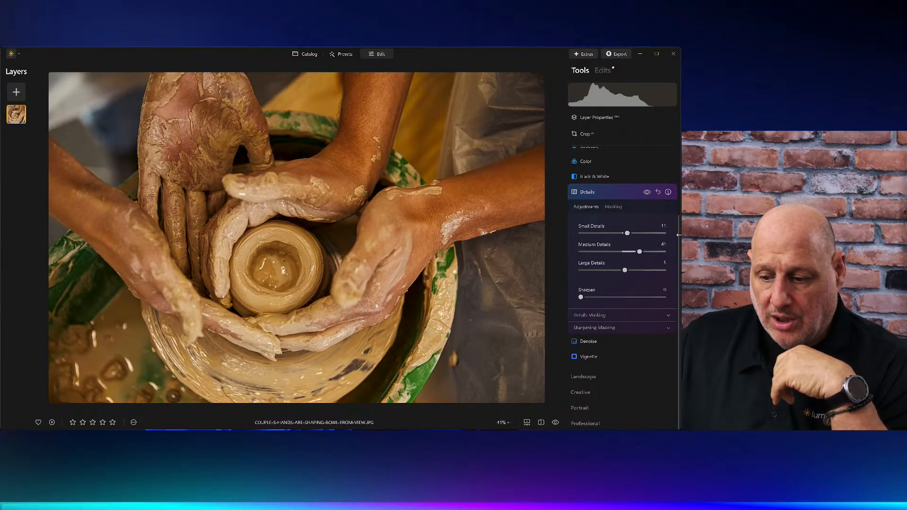
pyautogui.click(647, 192)
pyautogui.click(647, 193)
pyautogui.click(647, 192)
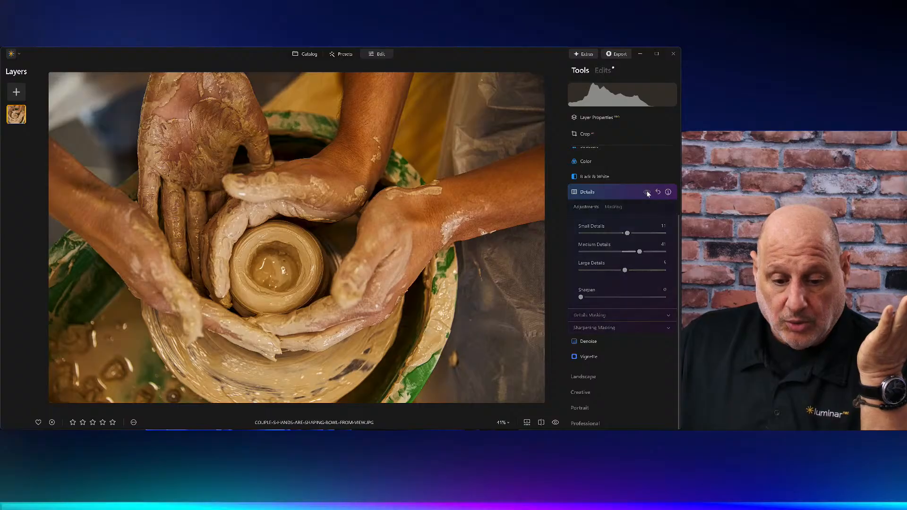
pyautogui.click(647, 193)
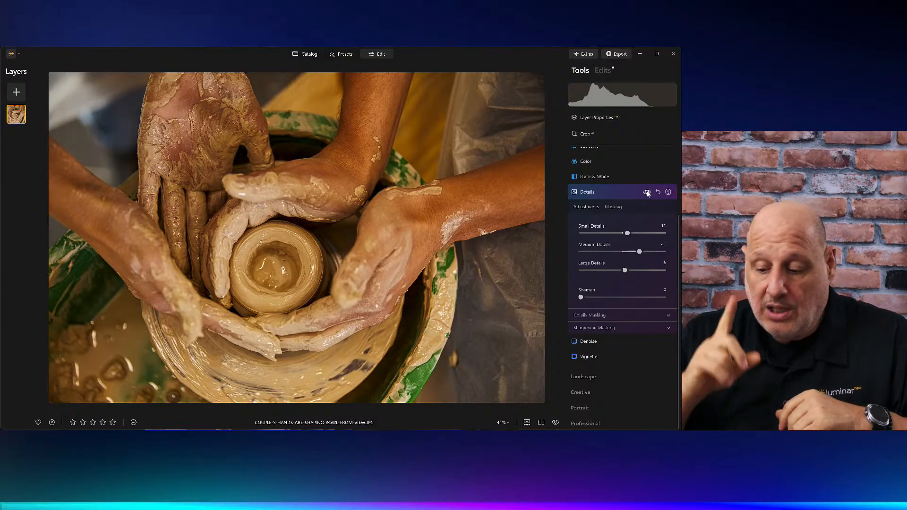
# - Set Sharpen to about 45, Details Protection to 57 and Details Masking to 80, and collapse the Details tool
pyautogui.moveTo(582, 296); pyautogui.dragTo(620, 301)
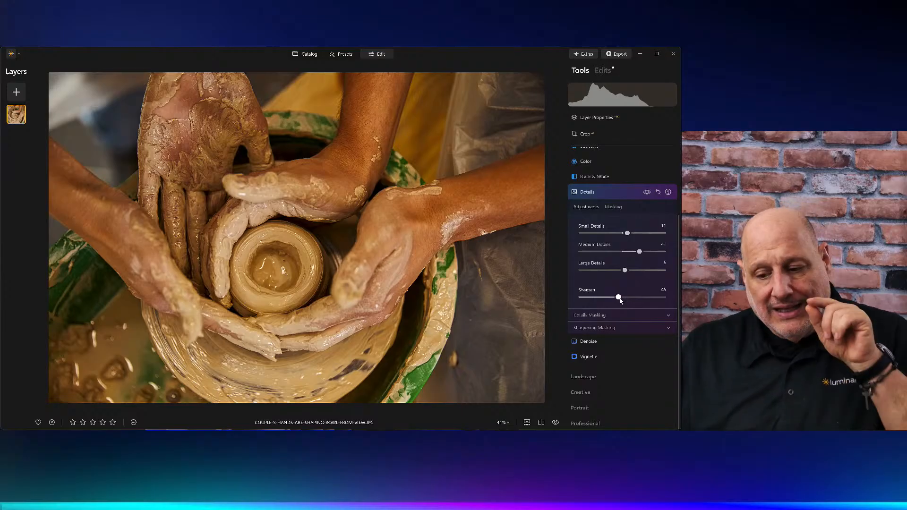
pyautogui.click(617, 316)
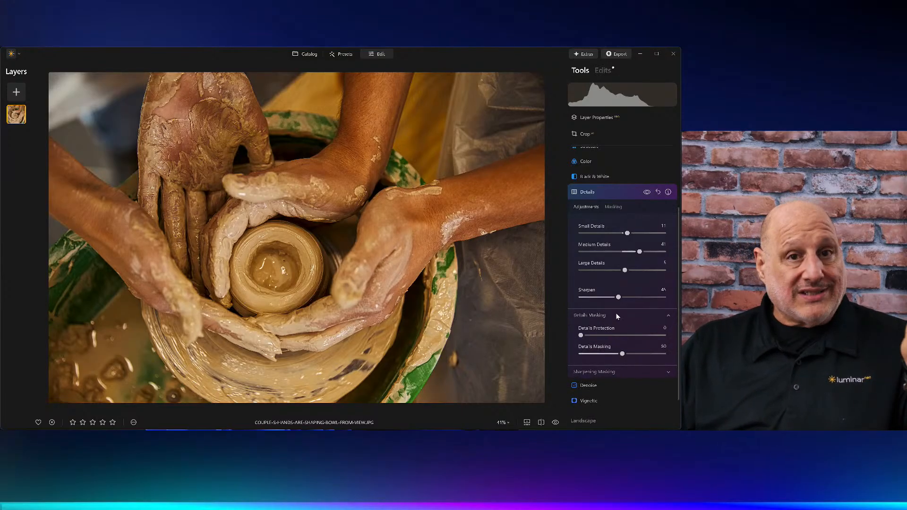
pyautogui.moveTo(584, 333); pyautogui.dragTo(650, 353)
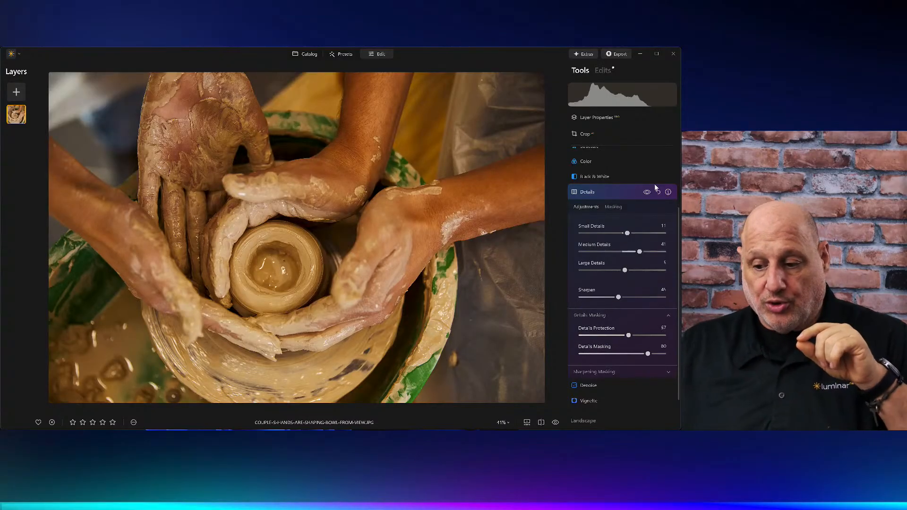
pyautogui.moveTo(669, 193)
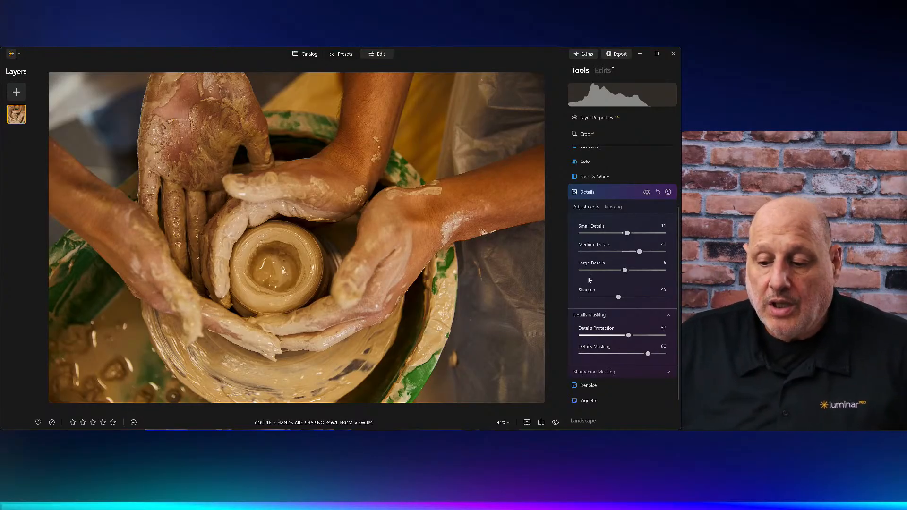
pyautogui.click(606, 194)
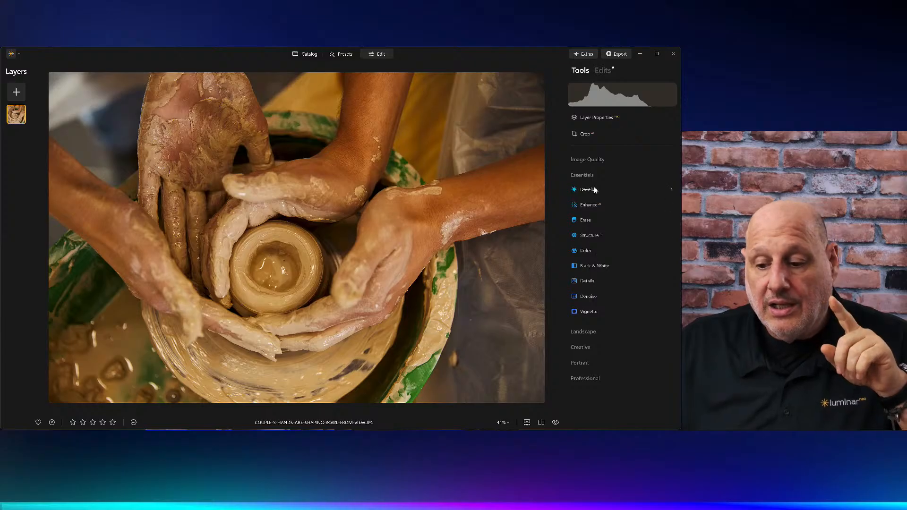
# - Apply Supersharp to the pottery photo at the Middle level in Universal mode, and toggle the effect to compare
pyautogui.click(591, 160)
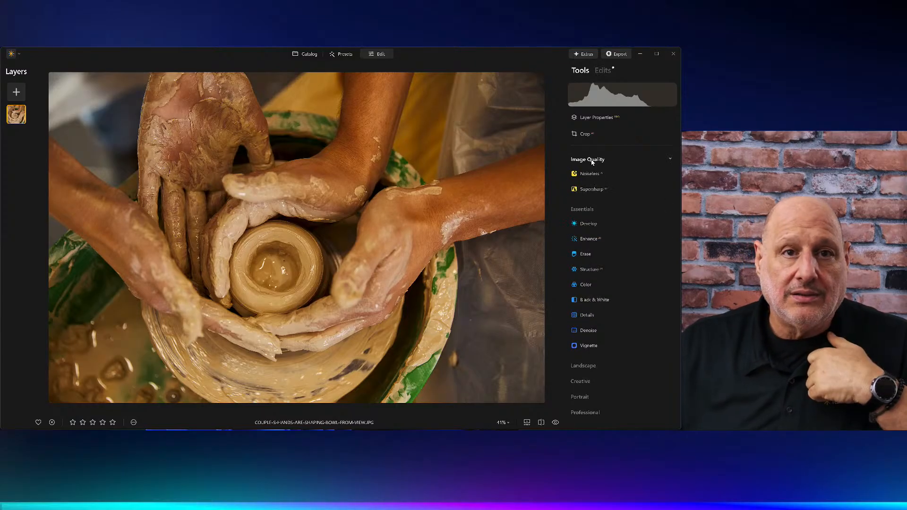
pyautogui.click(591, 191)
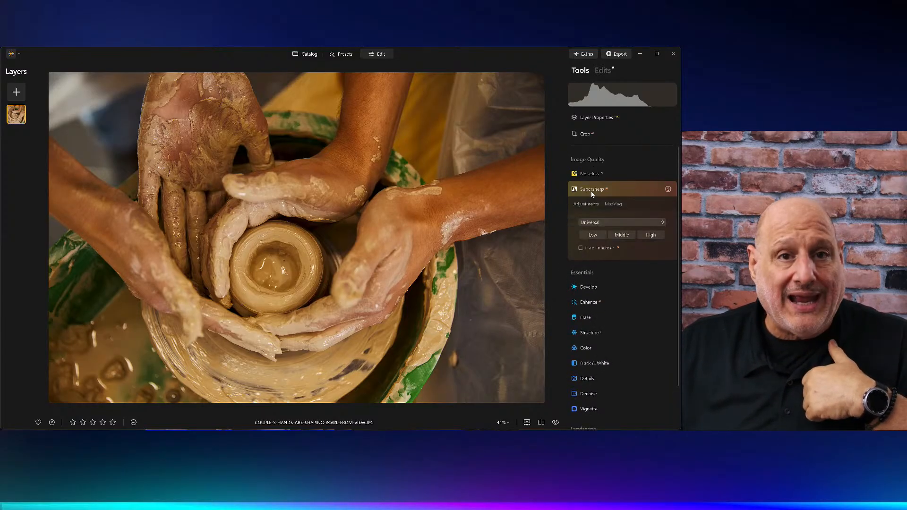
pyautogui.click(622, 236)
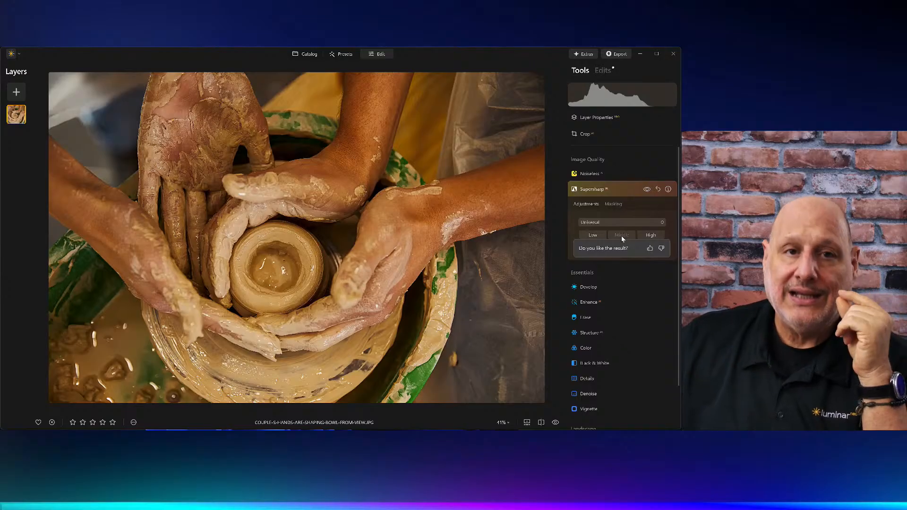
pyautogui.click(647, 190)
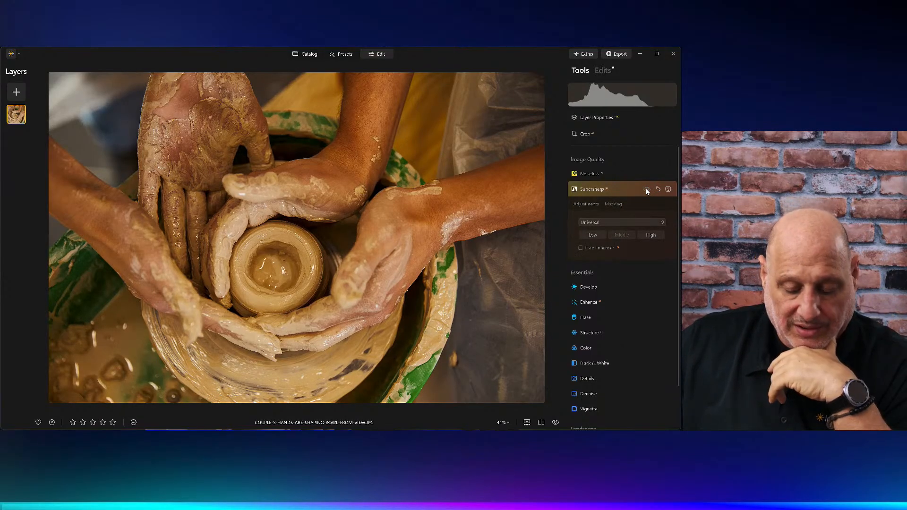
pyautogui.click(647, 190)
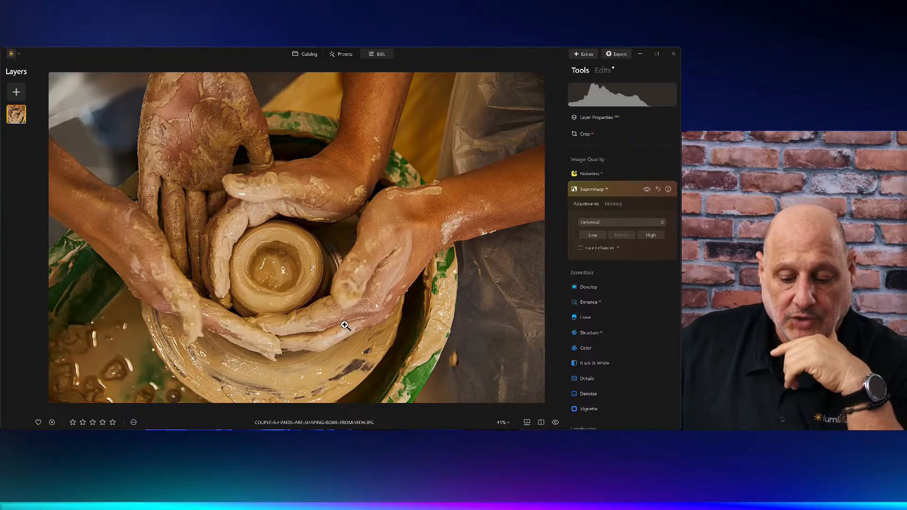
# - Compare the pottery photo before and after all edits twice, and collapse the Supersharp tool
pyautogui.click(557, 422)
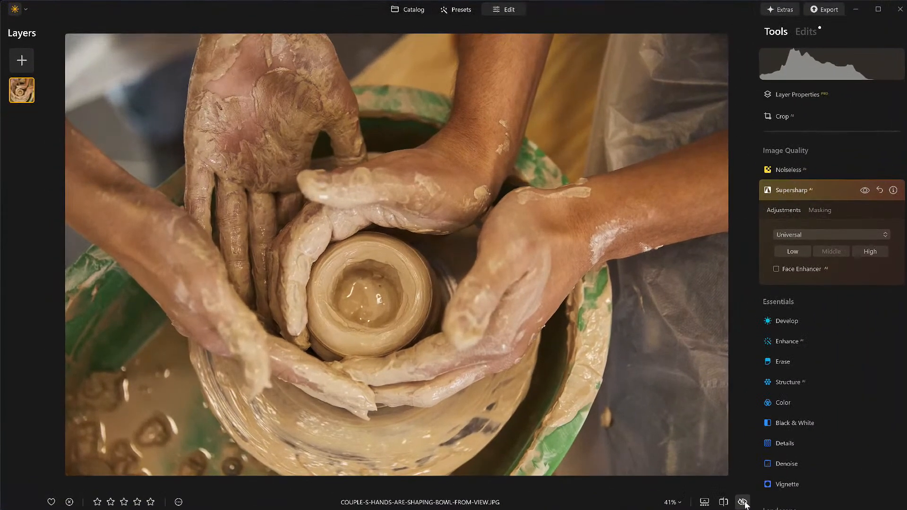
pyautogui.click(743, 502)
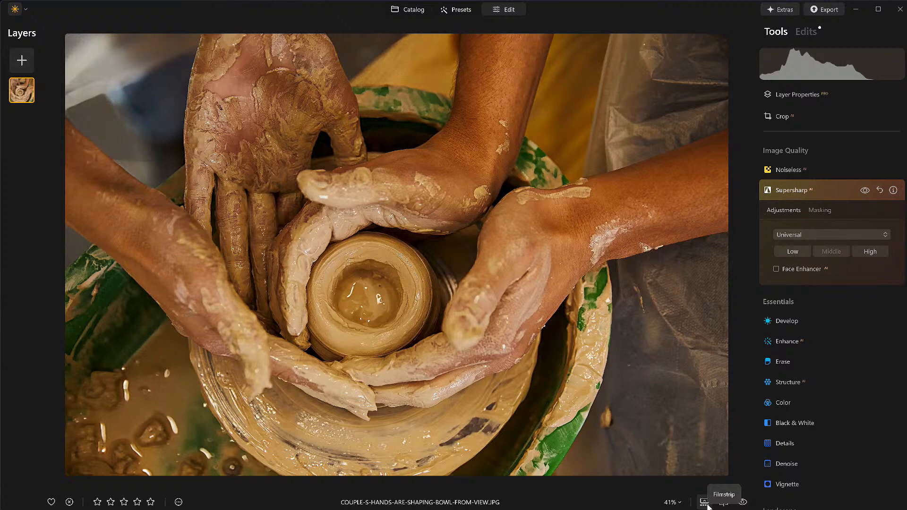
pyautogui.click(741, 503)
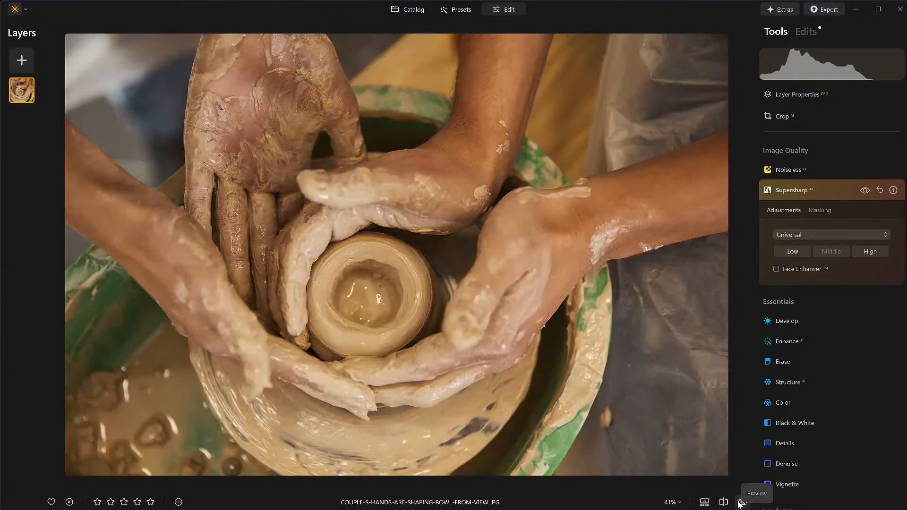
pyautogui.click(741, 504)
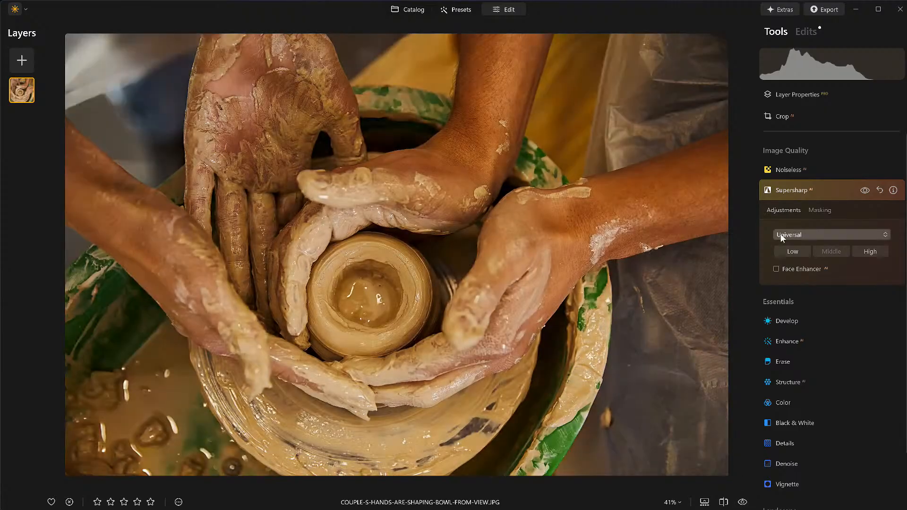
pyautogui.click(798, 190)
# - Return to the catalog and open the _DSC0184 portrait of the woman at the railing for editing
pyautogui.press('g')
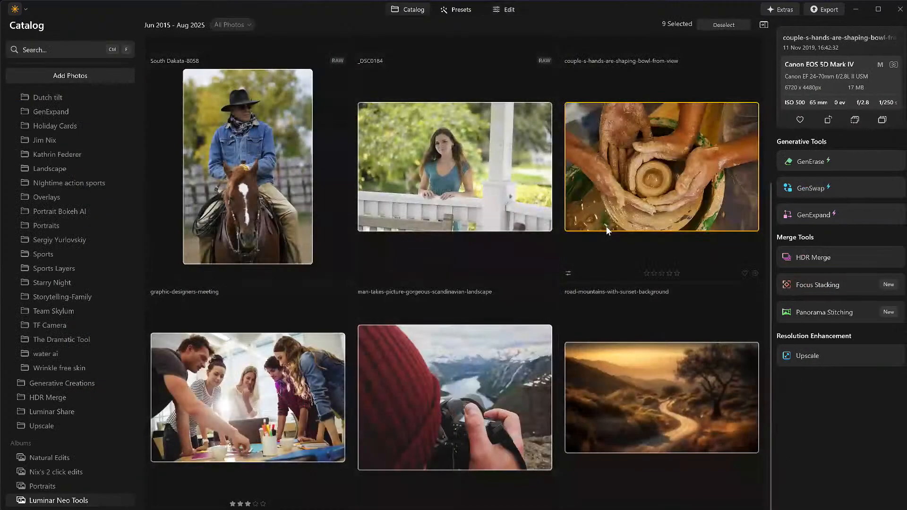
pyautogui.doubleClick(459, 154)
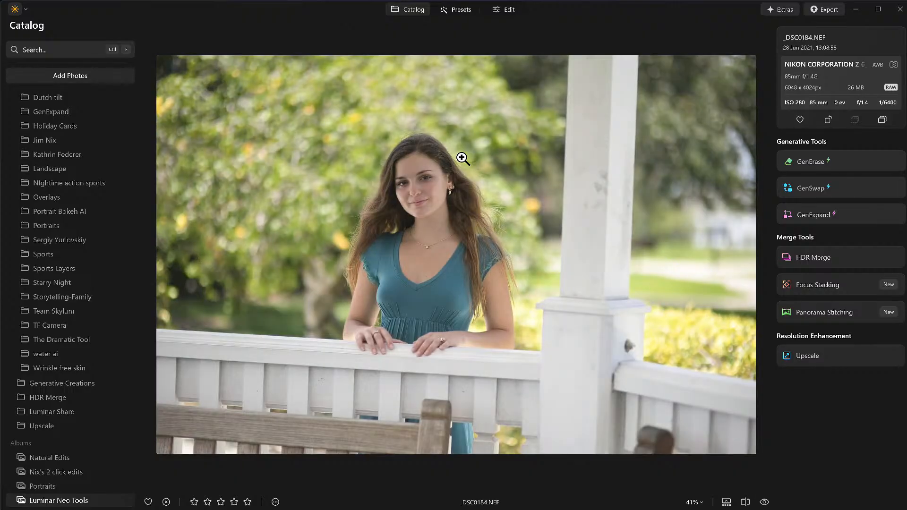
pyautogui.press('e')
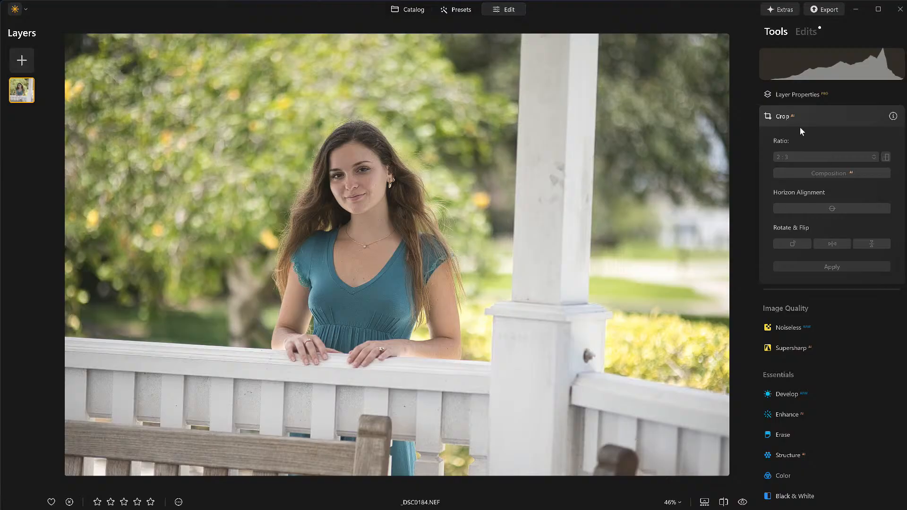
# - Close the Crop and Layer Properties tools, and collapse the Image Quality and Essentials tool groups
pyautogui.click(800, 94)
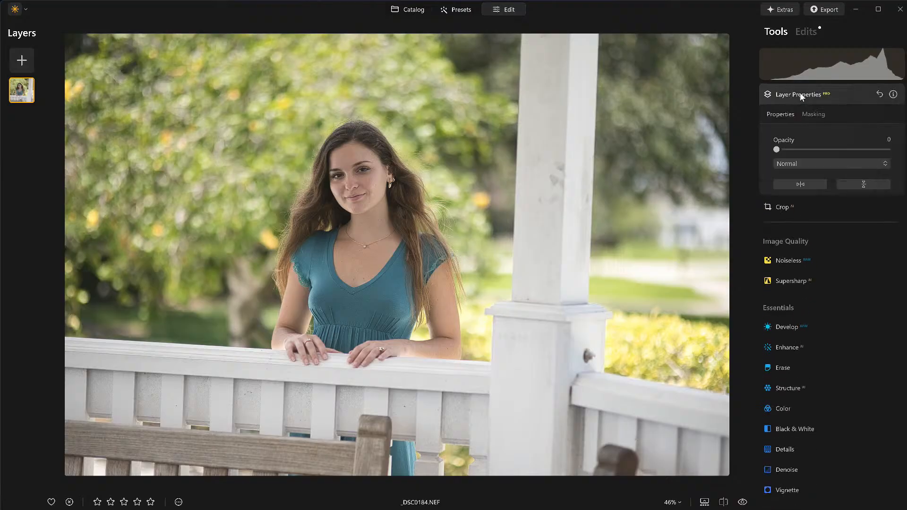
pyautogui.click(803, 97)
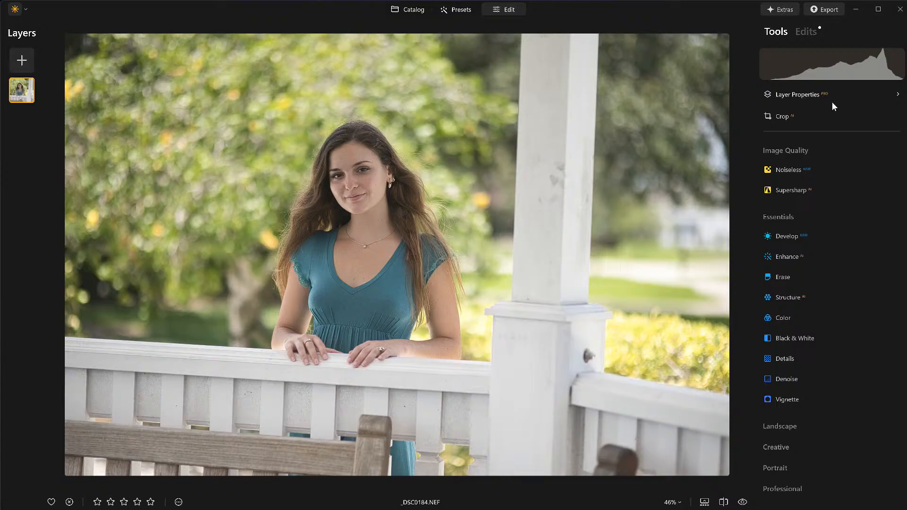
pyautogui.click(800, 150)
pyautogui.click(780, 171)
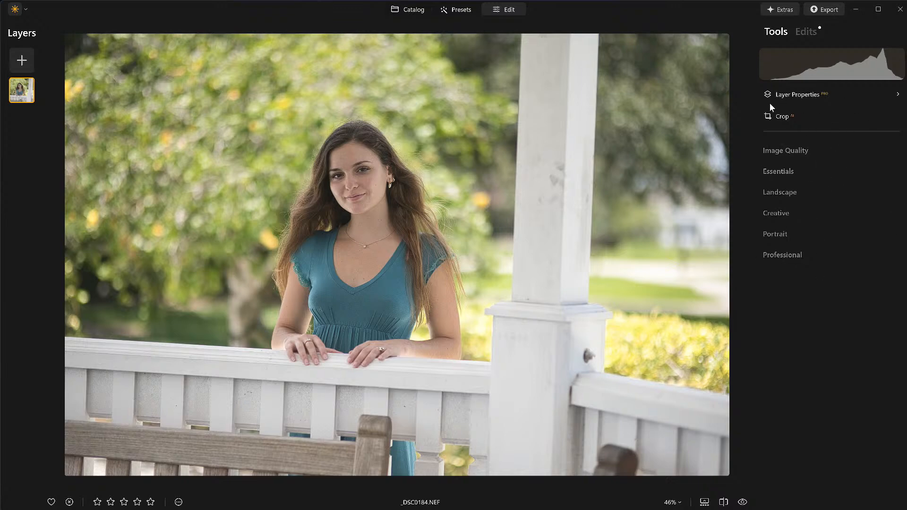
# - Crop the portrait with Composition AI at the Original ratio, rotate it to straighten the railing, tighten the frame around the woman, and apply
pyautogui.click(788, 118)
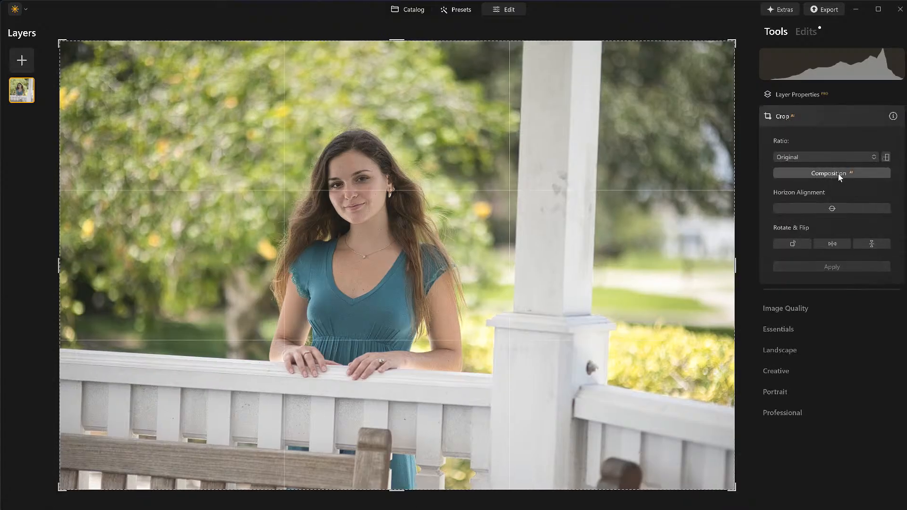
pyautogui.click(838, 174)
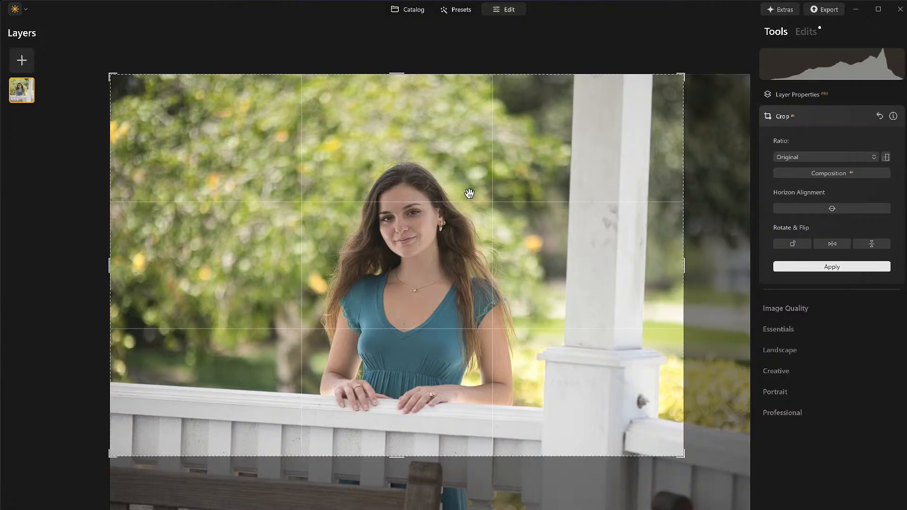
pyautogui.moveTo(101, 74); pyautogui.dragTo(99, 82)
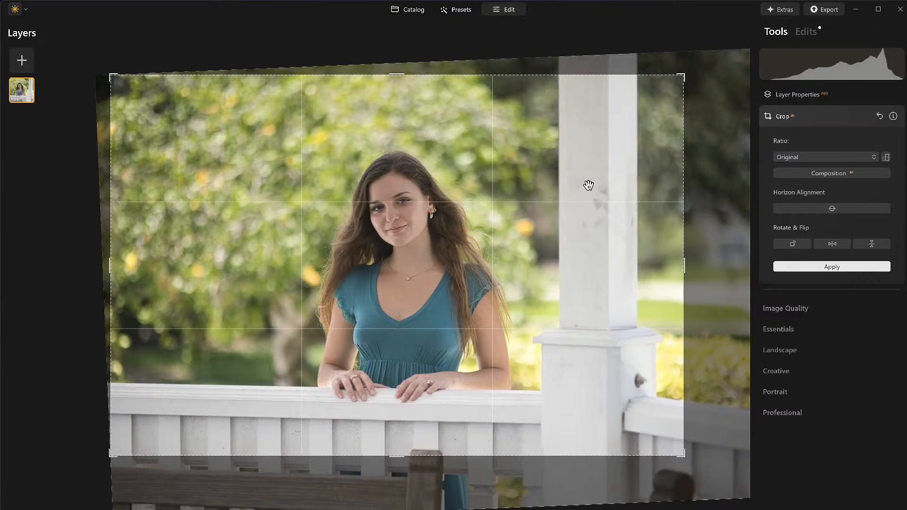
pyautogui.moveTo(687, 265); pyautogui.dragTo(621, 274)
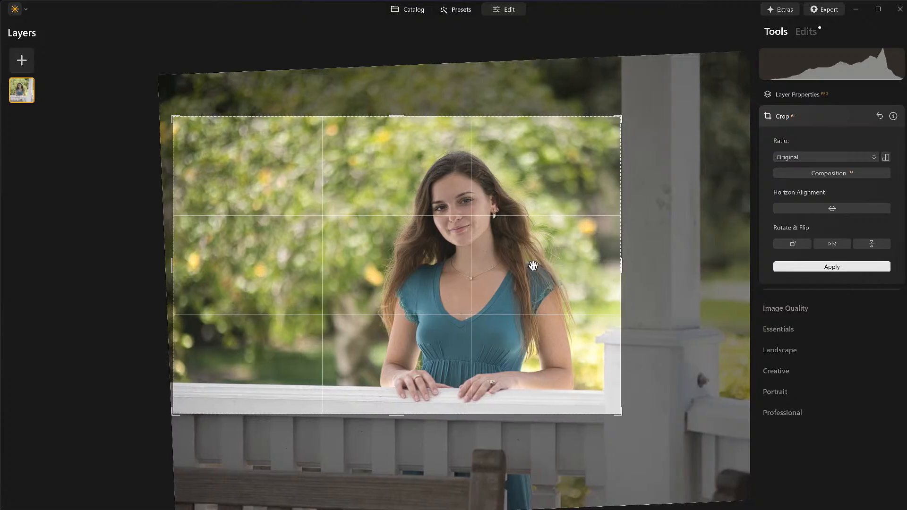
pyautogui.moveTo(171, 113); pyautogui.dragTo(173, 122)
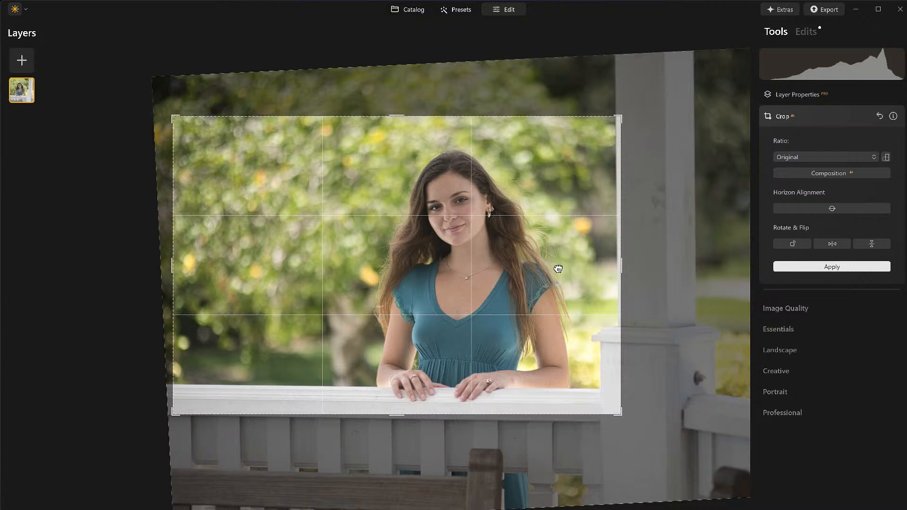
pyautogui.moveTo(560, 267); pyautogui.dragTo(563, 269)
pyautogui.press('Return')
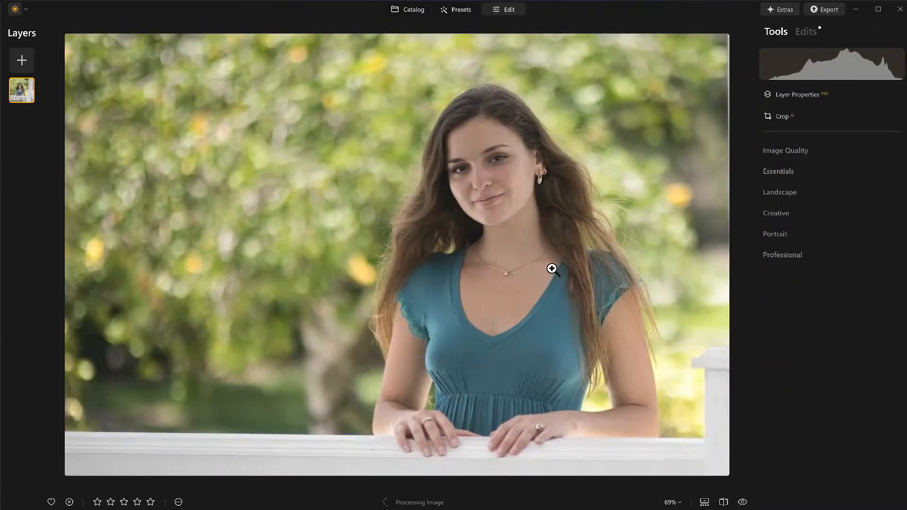
# - Reopen the portrait's crop, pull its side edge in slightly beside the white post, and apply it
pyautogui.press('c')
pyautogui.moveTo(625, 266); pyautogui.dragTo(623, 267)
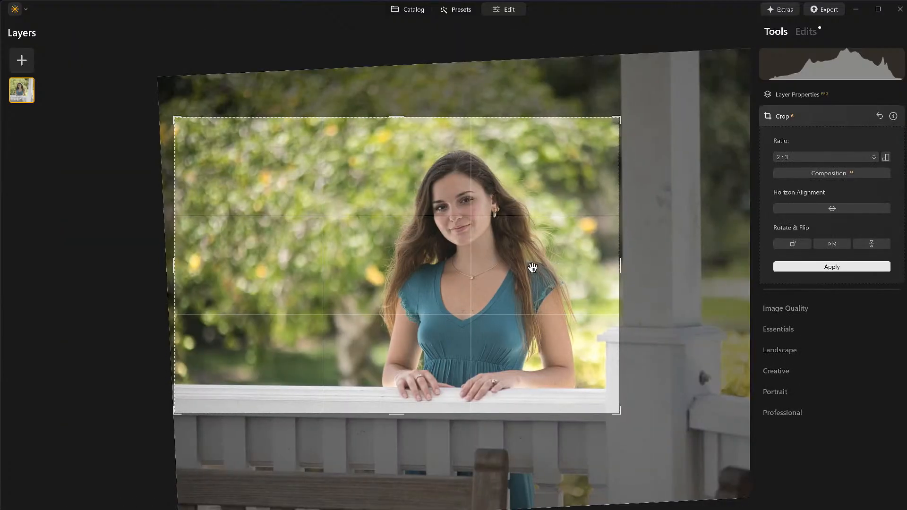
pyautogui.press('Return')
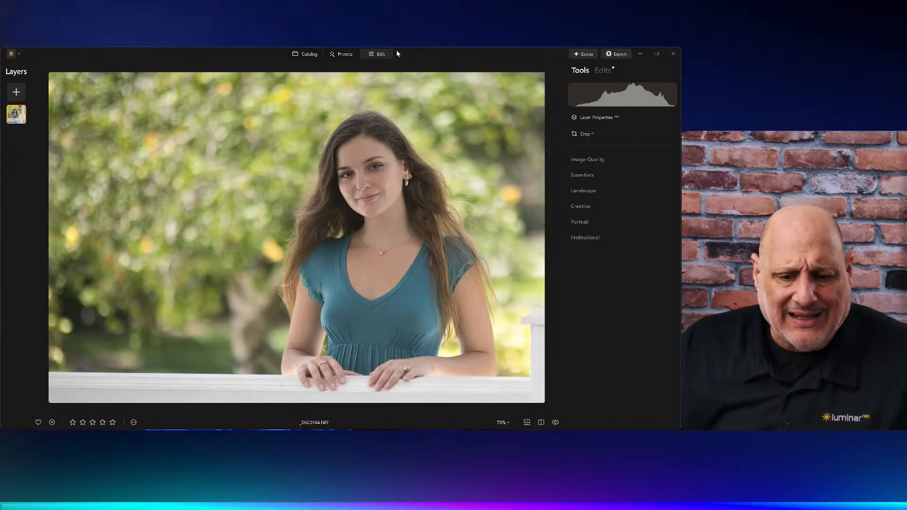
# - View the cropped portrait in the catalog and reopen it for editing
pyautogui.click(309, 54)
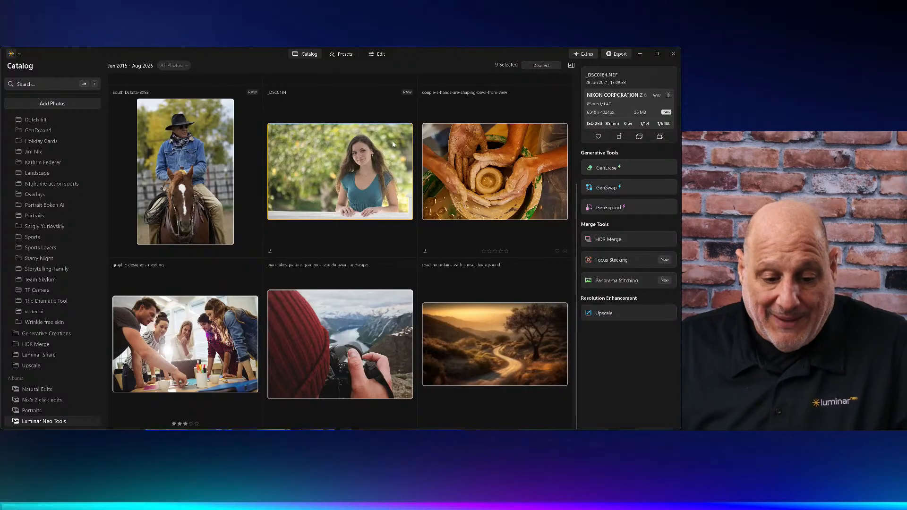
pyautogui.doubleClick(378, 155)
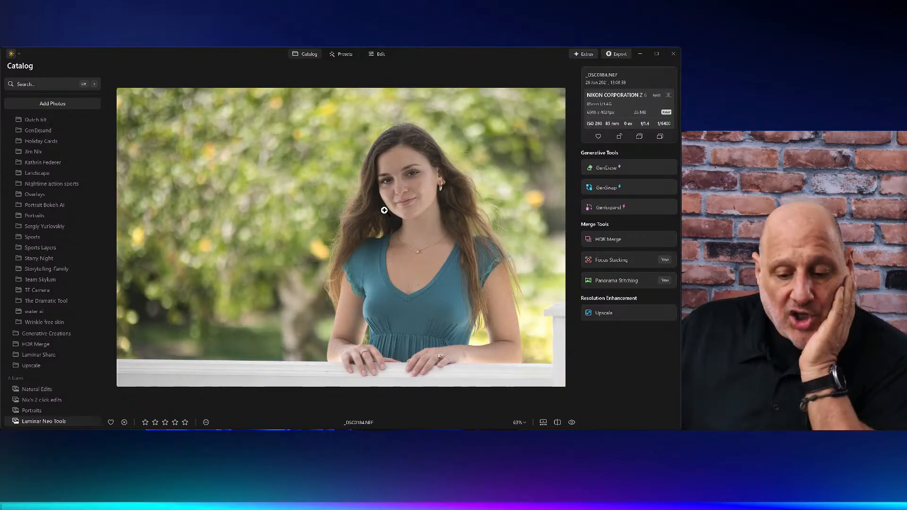
pyautogui.click(378, 54)
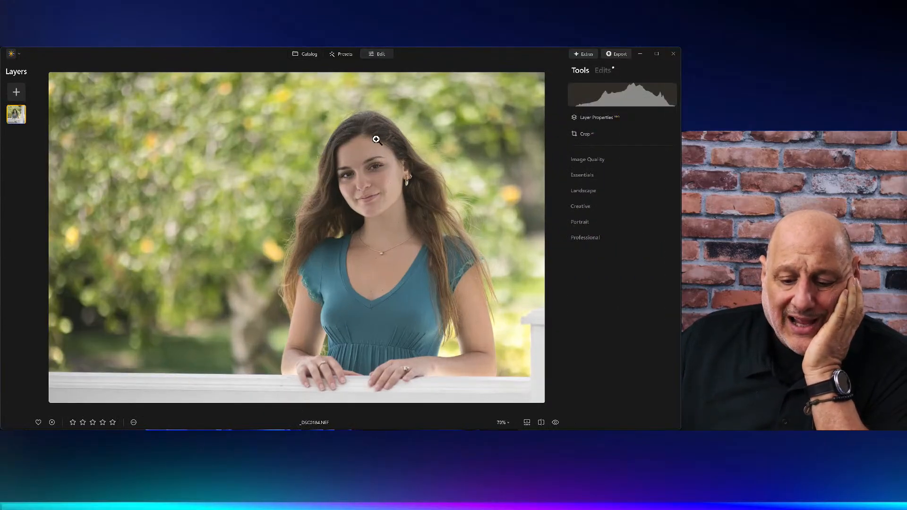
# - Apply Develop's Auto Adjust to the portrait, toggle the effect to compare, and collapse the tool
pyautogui.click(378, 164)
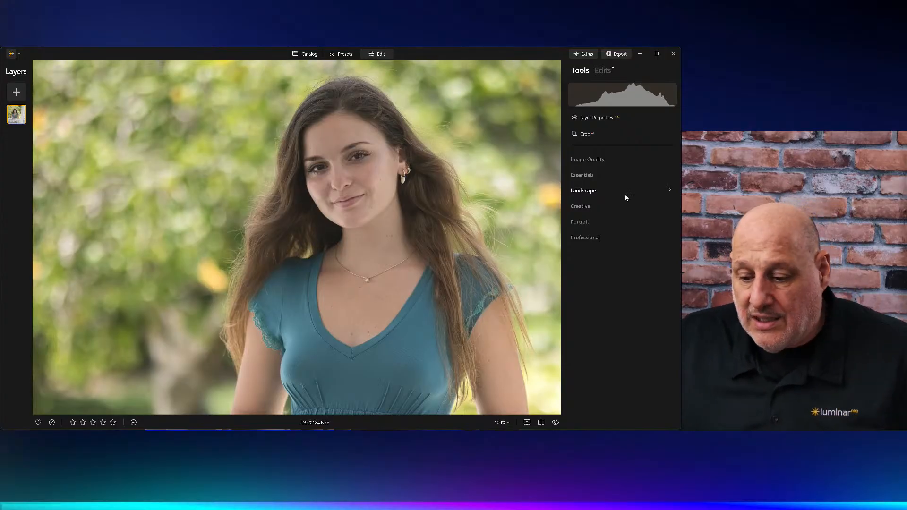
pyautogui.click(585, 221)
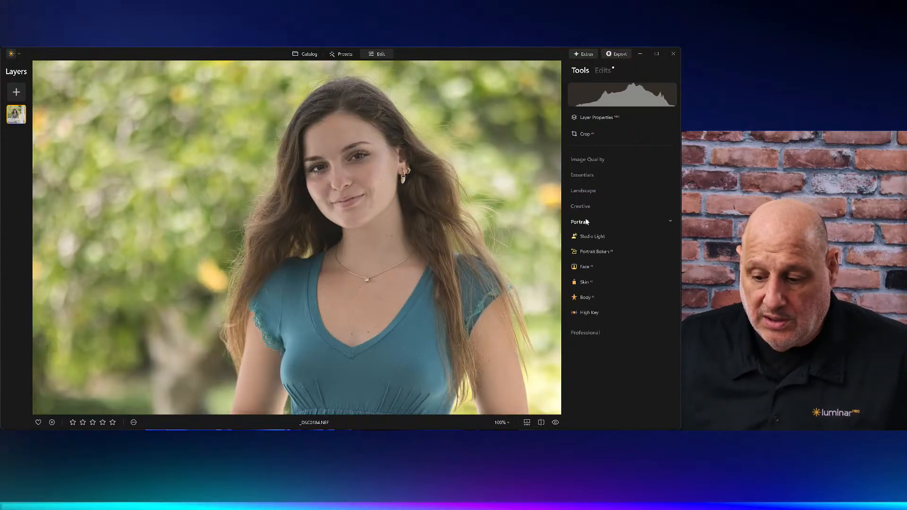
pyautogui.click(586, 175)
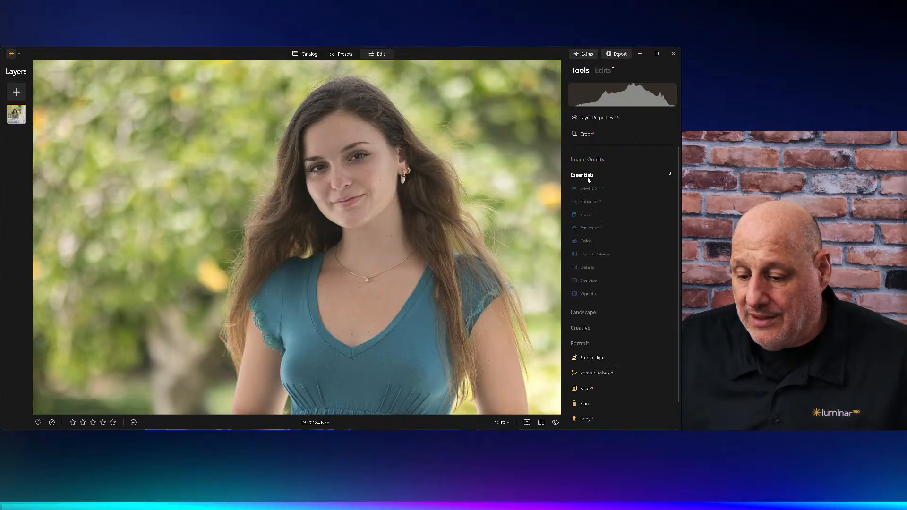
pyautogui.click(590, 188)
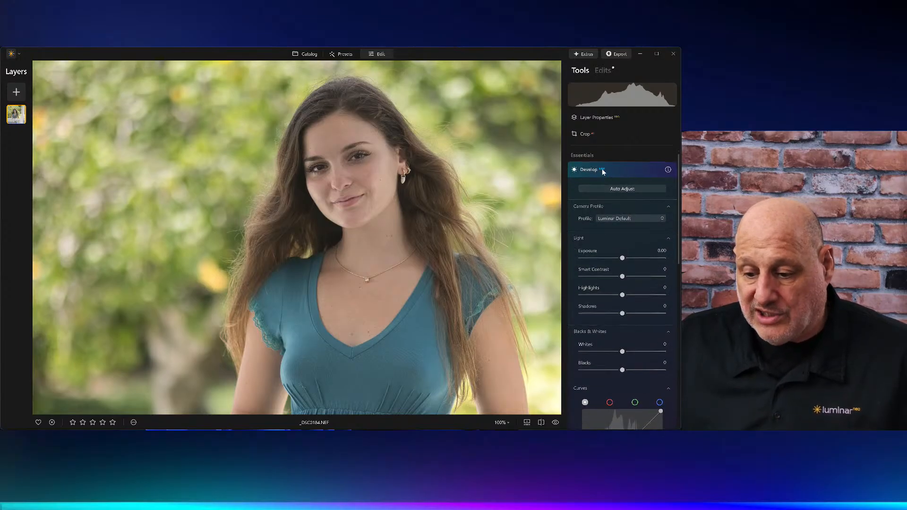
pyautogui.click(618, 188)
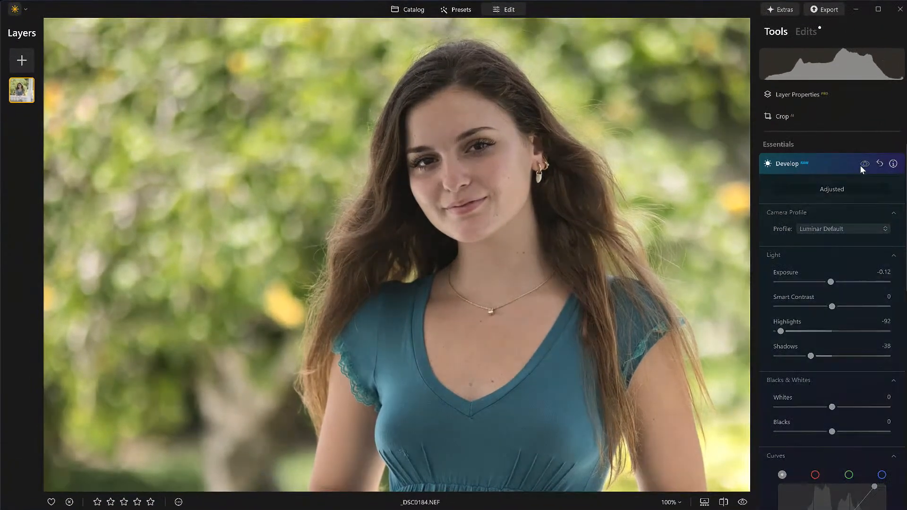
pyautogui.click(864, 164)
pyautogui.click(864, 164)
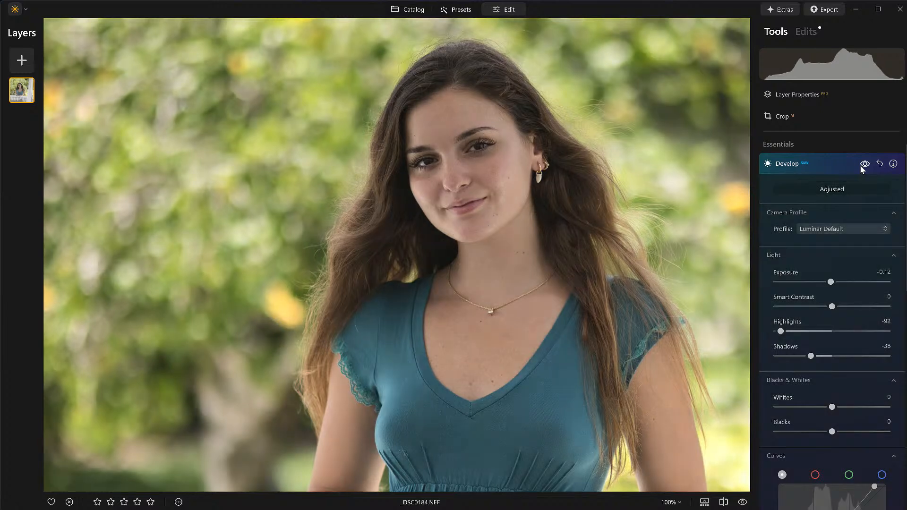
pyautogui.click(838, 167)
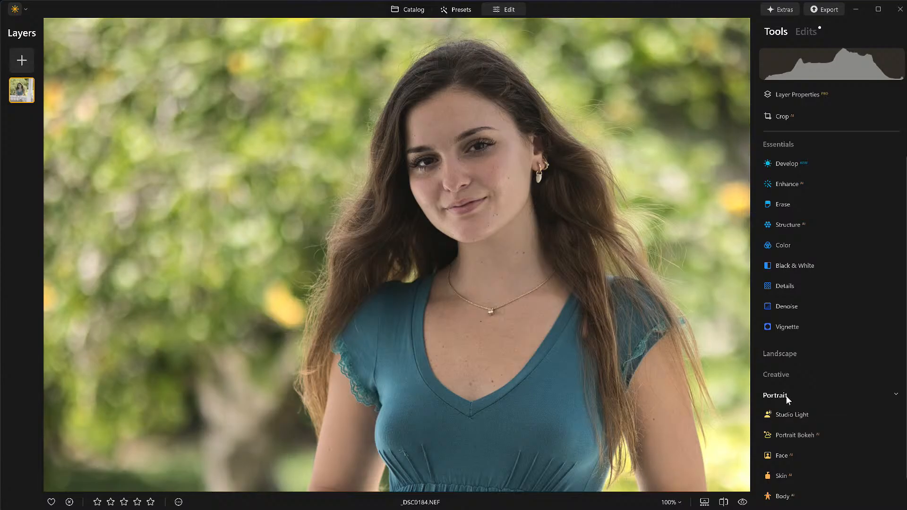
# - Brighten the woman's face with the Face AI tool, setting Face Light to 79
pyautogui.scroll(-1, 787, 395)
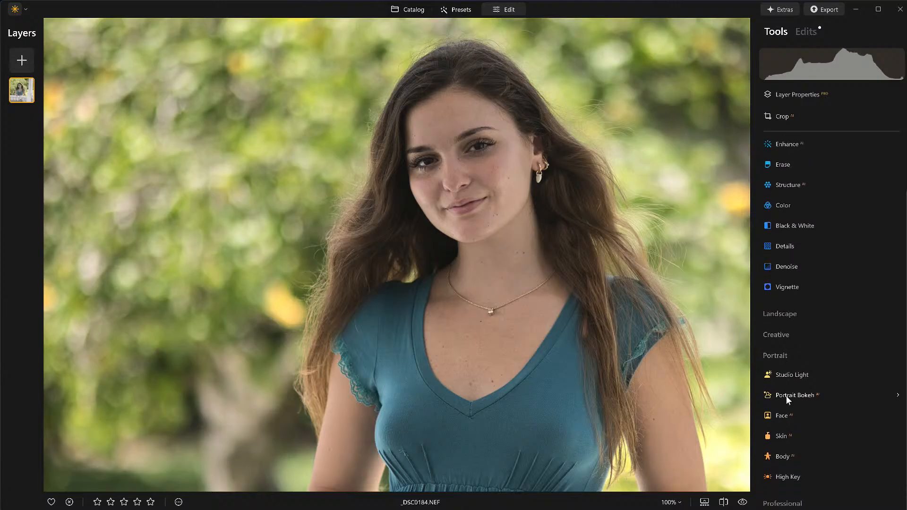
pyautogui.click(780, 415)
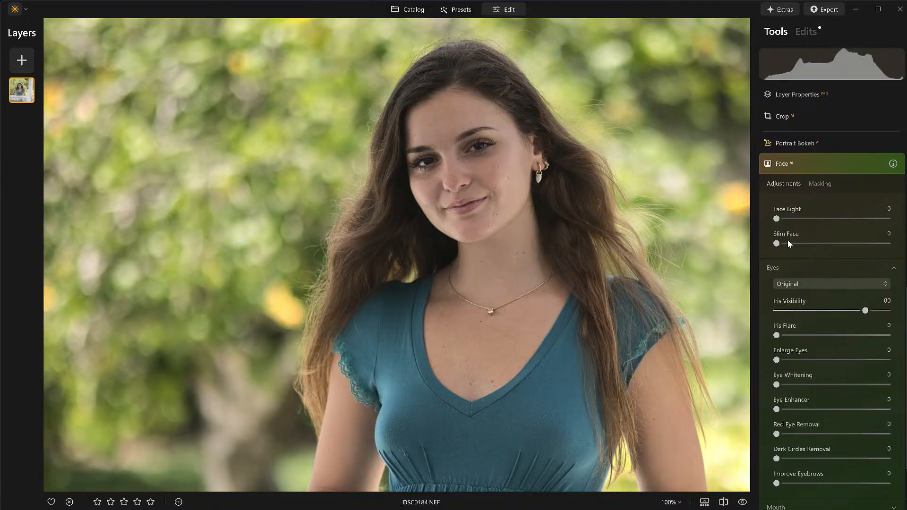
pyautogui.moveTo(776, 212); pyautogui.dragTo(866, 215)
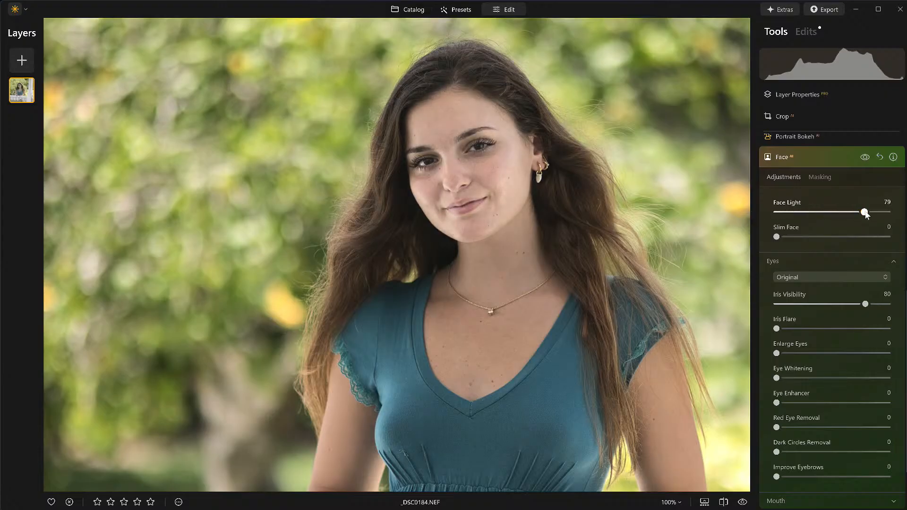
# - Change the woman's eye color to Brown with Iris Visibility 46, Iris Flare 66 and Eye Enhancer 35
pyautogui.scroll(5, 465, 142)
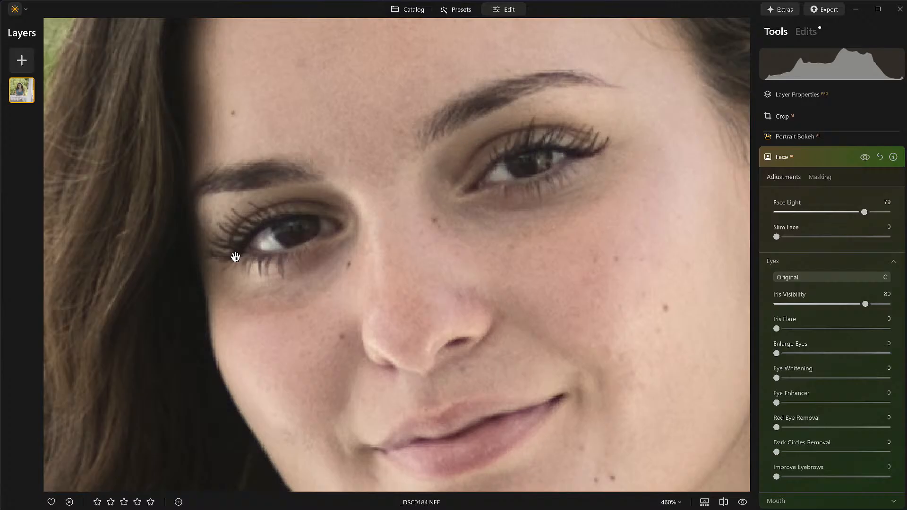
pyautogui.click(825, 277)
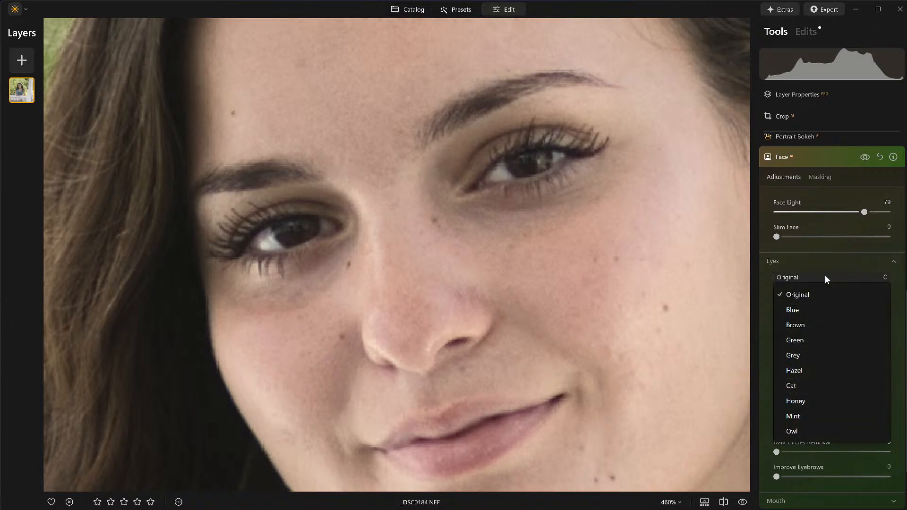
pyautogui.click(801, 325)
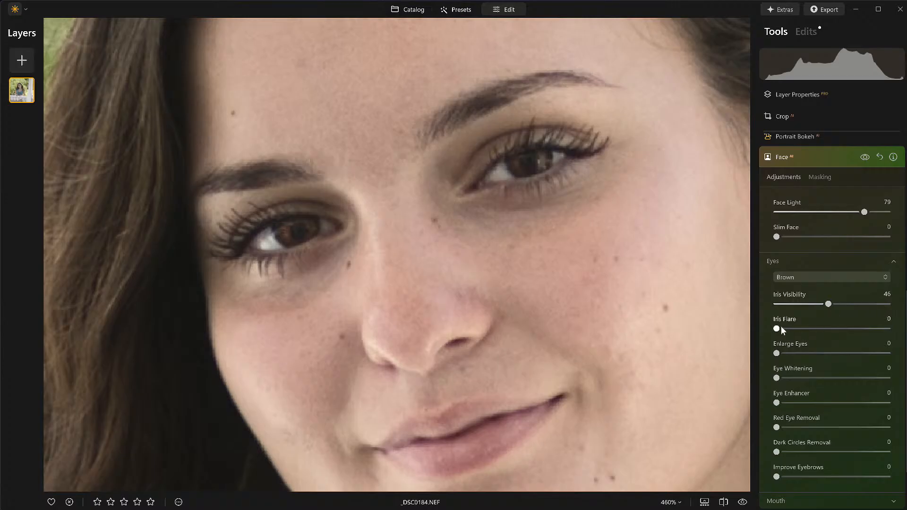
pyautogui.moveTo(790, 328); pyautogui.dragTo(865, 331)
# - Set Dark Circles Removal to 79 and Improve Eyebrows to 22 for the woman's eyes
pyautogui.scroll(-2, 816, 408)
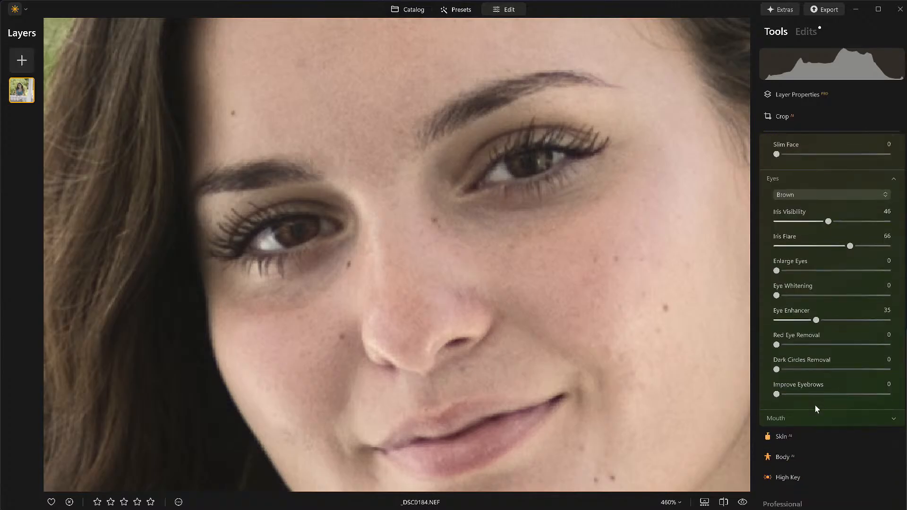
pyautogui.moveTo(806, 370); pyautogui.dragTo(887, 369)
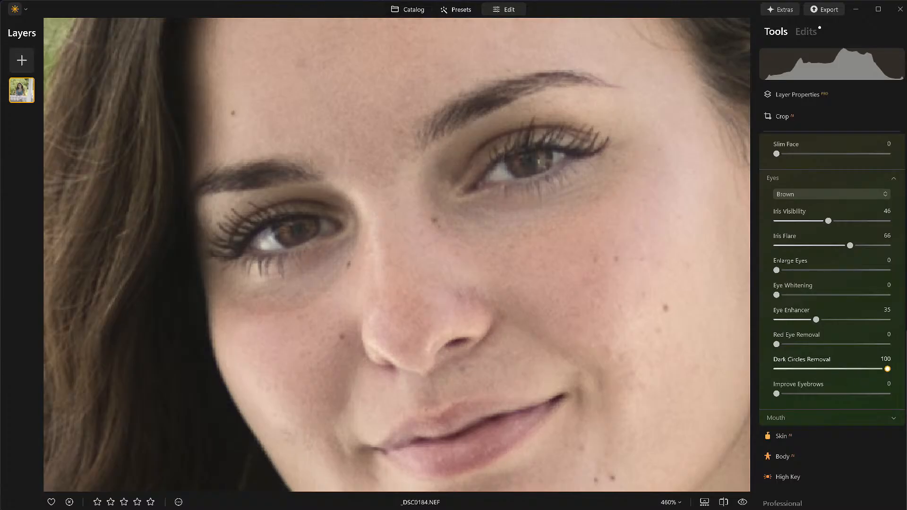
pyautogui.moveTo(822, 376); pyautogui.dragTo(867, 377)
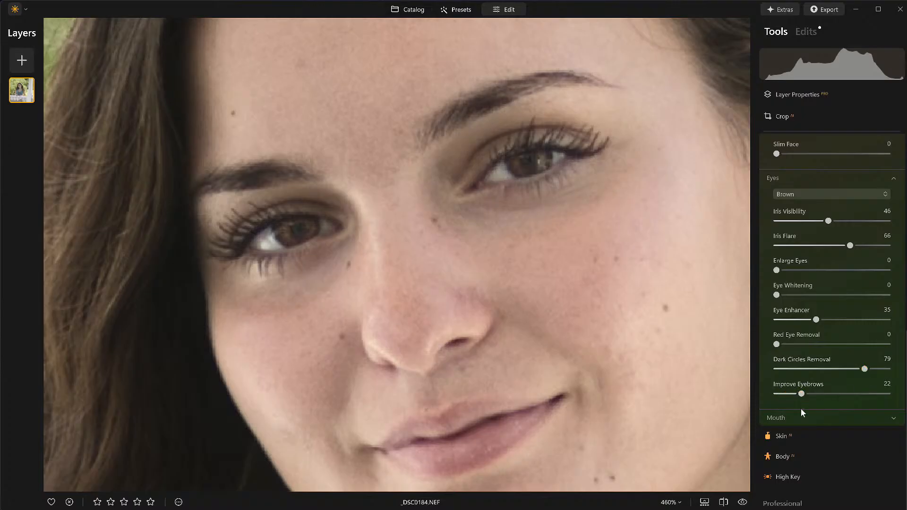
# - Set Lips Saturation to 29 in the Face tool's mouth adjustments and view the whole portrait
pyautogui.click(798, 422)
pyautogui.scroll(-1, 797, 435)
pyautogui.moveTo(778, 405); pyautogui.dragTo(780, 405)
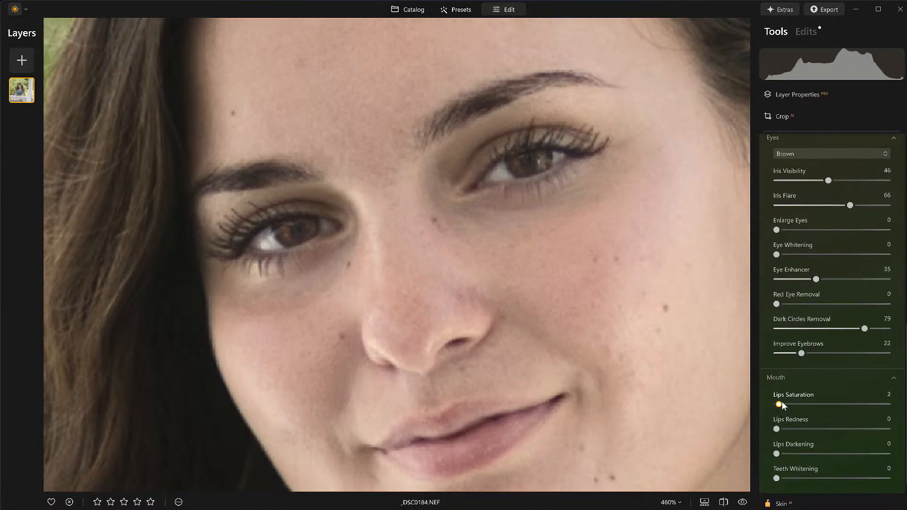
pyautogui.click(613, 308)
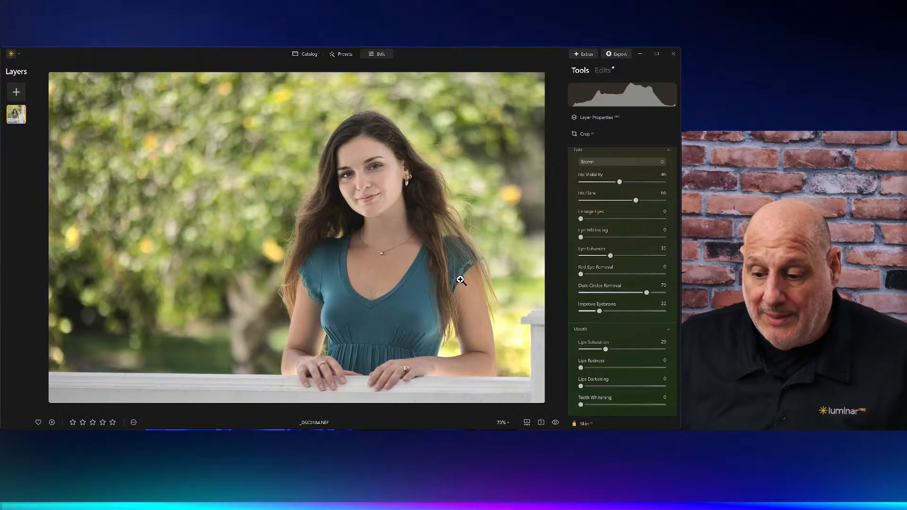
# - Smooth the woman's skin with the Skin AI tool at Amount 66
pyautogui.scroll(2, 546, 194)
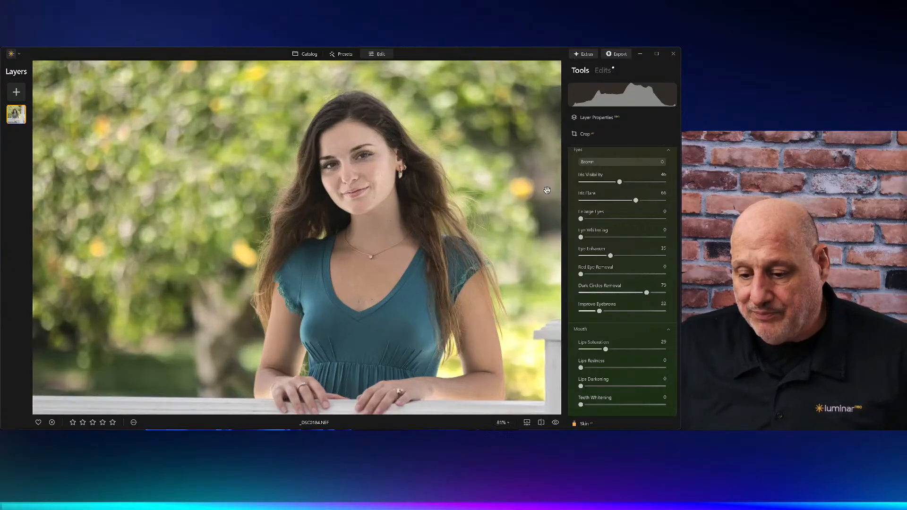
pyautogui.scroll(5, 599, 223)
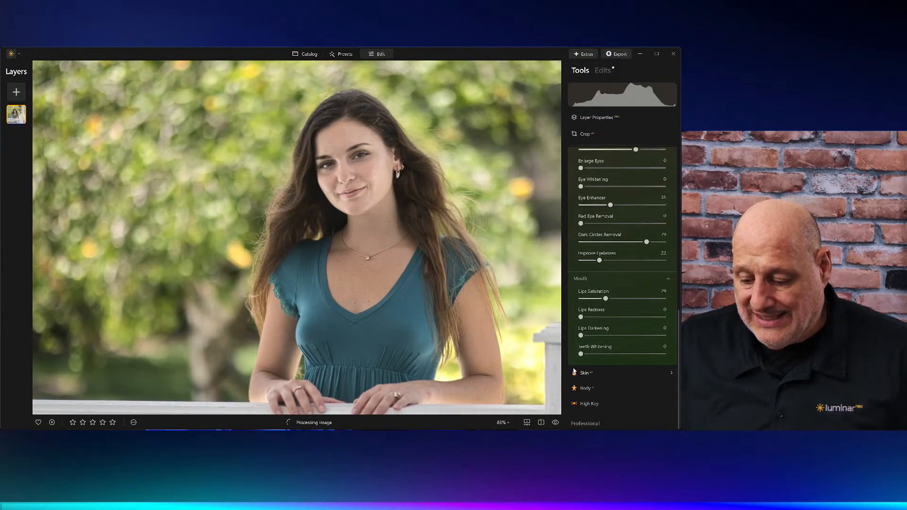
pyautogui.click(589, 376)
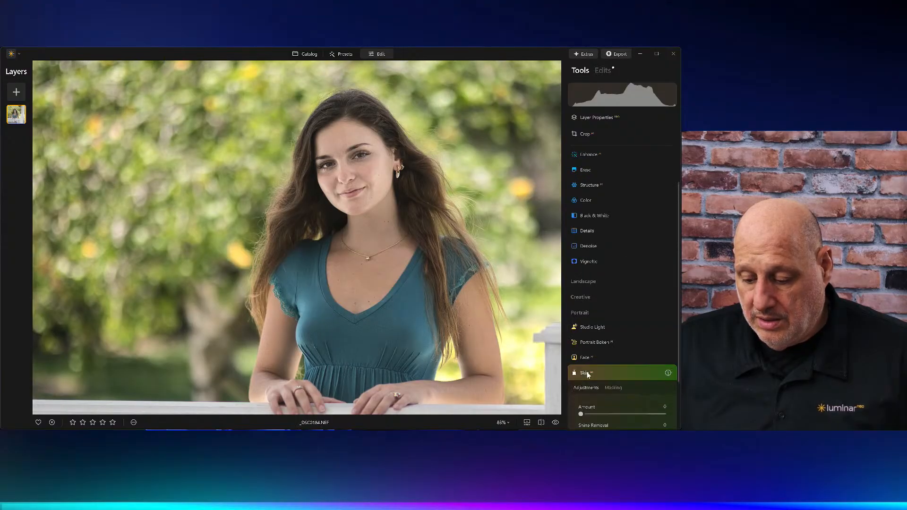
pyautogui.moveTo(582, 377); pyautogui.dragTo(638, 375)
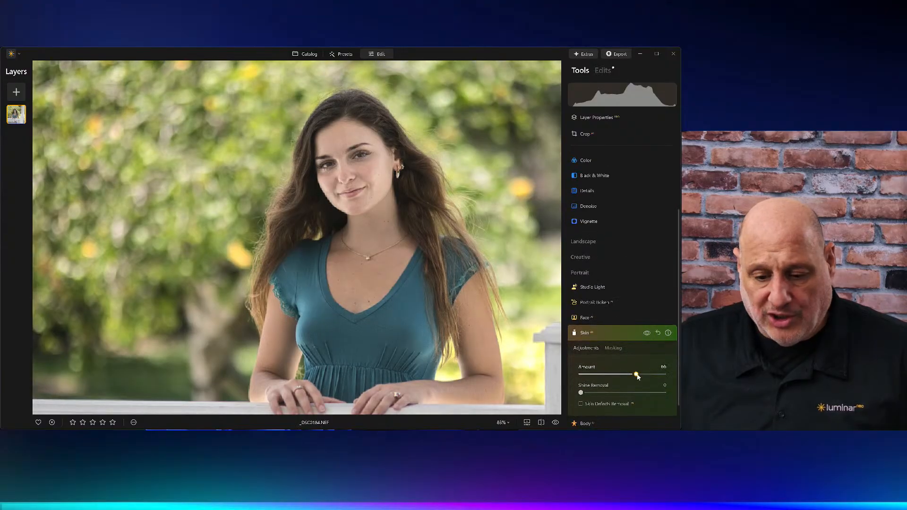
pyautogui.click(383, 187)
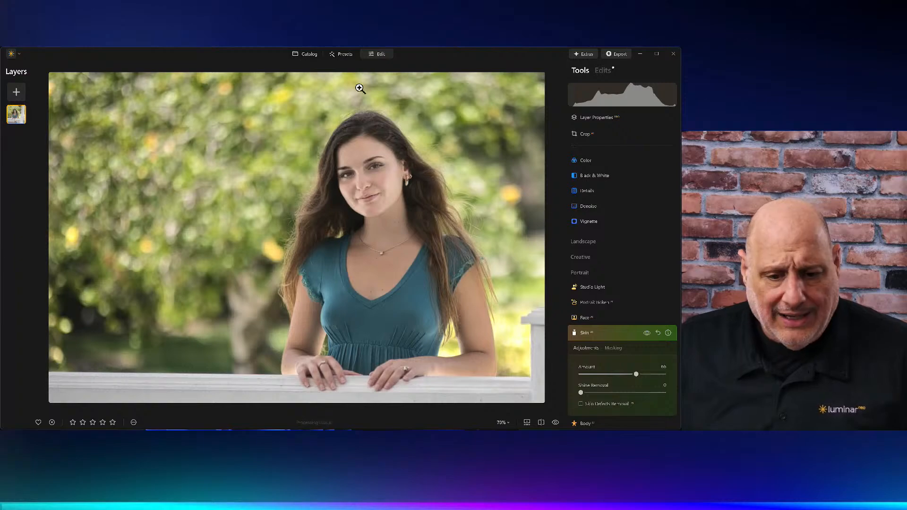
# - Check the portrait's ISO in the catalog's photo information and reopen the photo for editing
pyautogui.click(310, 54)
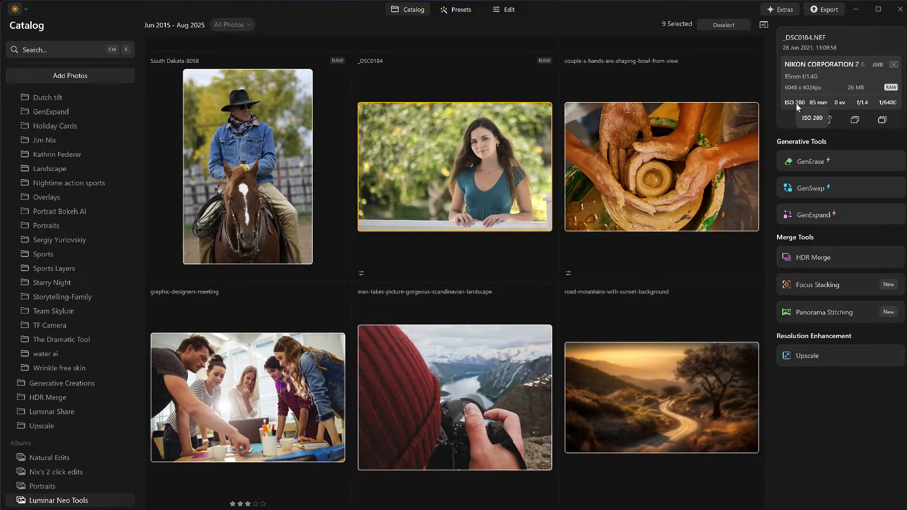
pyautogui.click(509, 12)
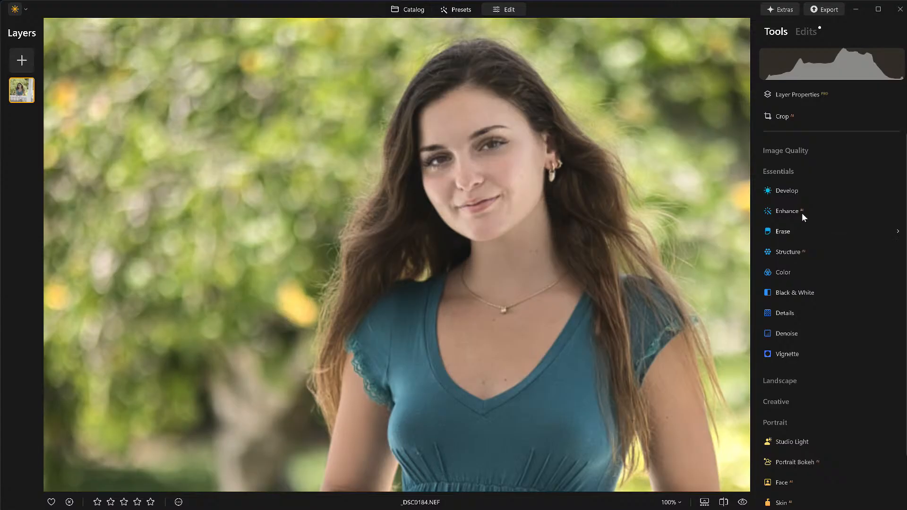
# - Apply Noiseless AI to the portrait at Low and switch it to Middle
pyautogui.click(782, 150)
pyautogui.click(785, 171)
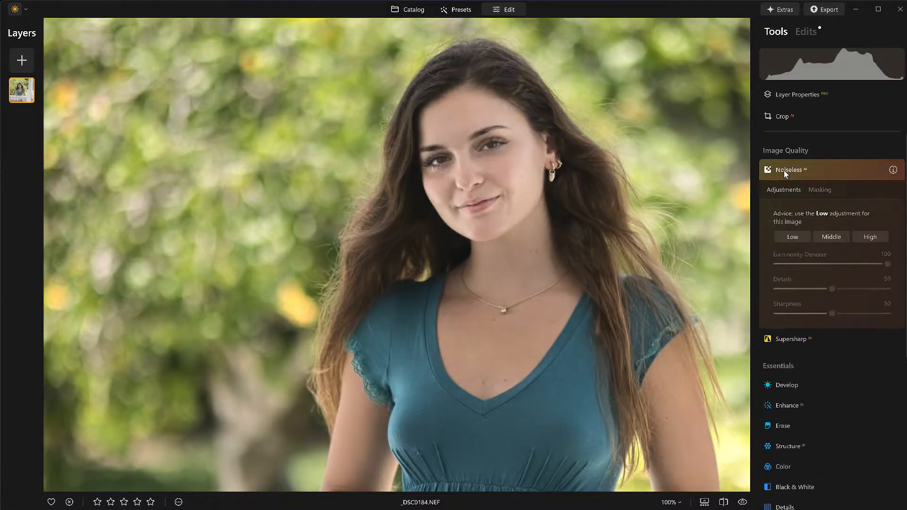
pyautogui.click(802, 235)
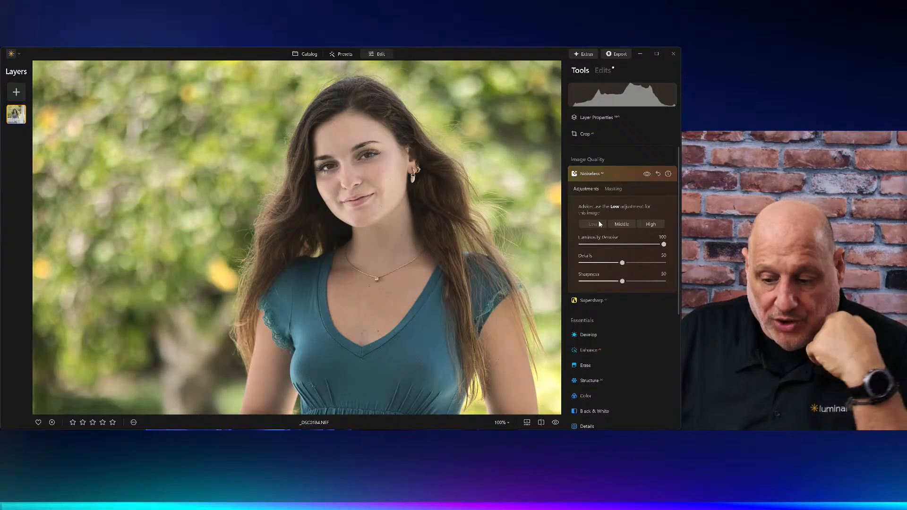
pyautogui.click(615, 224)
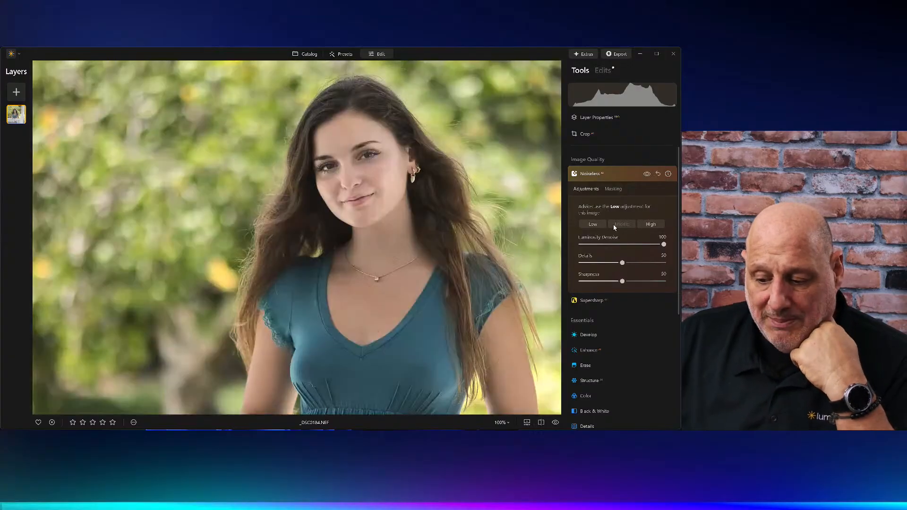
# - Toggle the Noiseless effect to compare, collapse the tool, and compare the edited portrait with the original photo
pyautogui.click(646, 175)
pyautogui.click(647, 175)
pyautogui.click(647, 175)
pyautogui.click(647, 175)
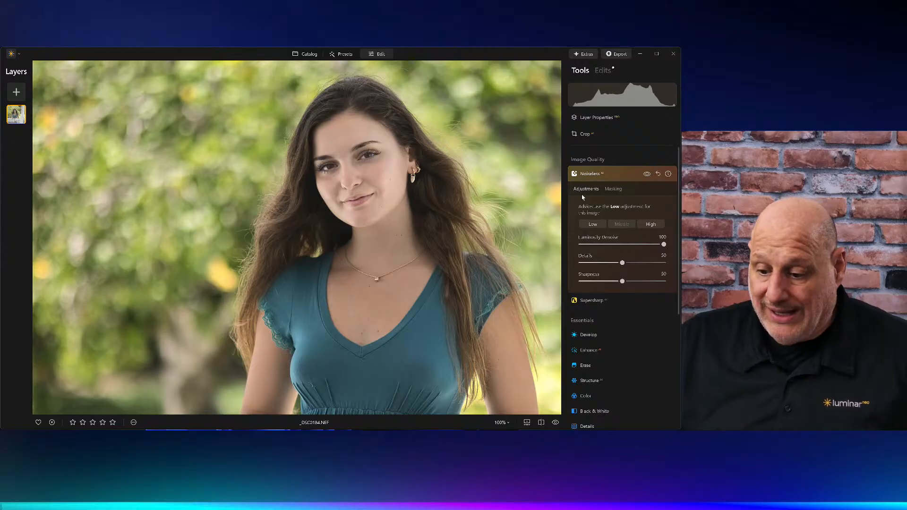
pyautogui.click(601, 179)
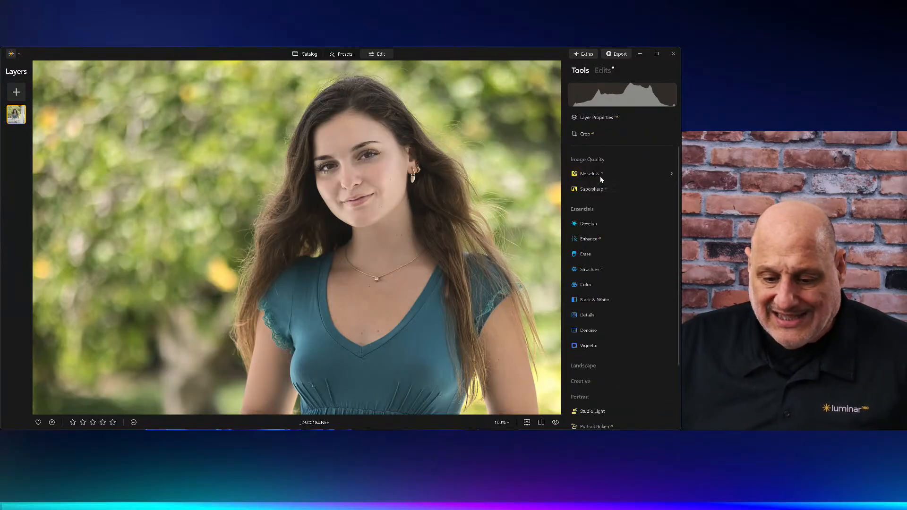
pyautogui.click(556, 423)
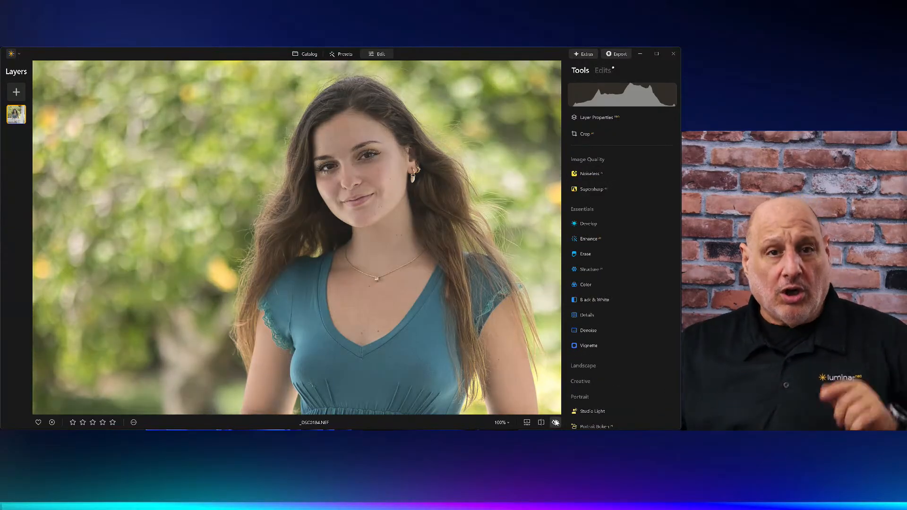
pyautogui.click(556, 423)
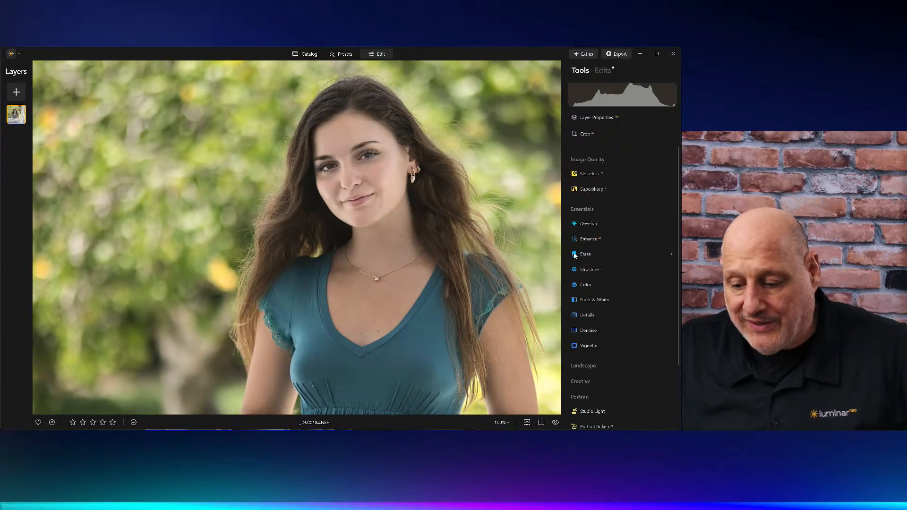
# - Add a Vignette centered on the woman's face with Amount -68 and Inner Light 16
pyautogui.click(589, 345)
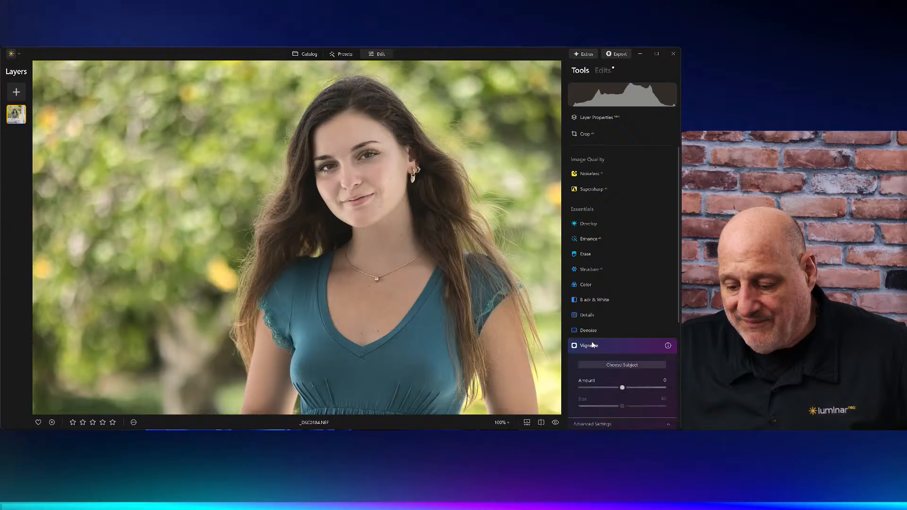
pyautogui.click(623, 277)
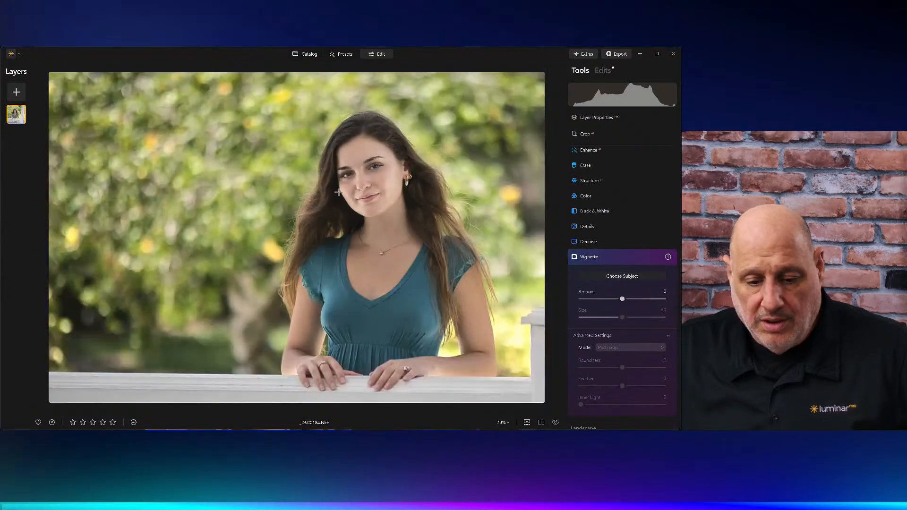
pyautogui.moveTo(622, 299); pyautogui.dragTo(591, 300)
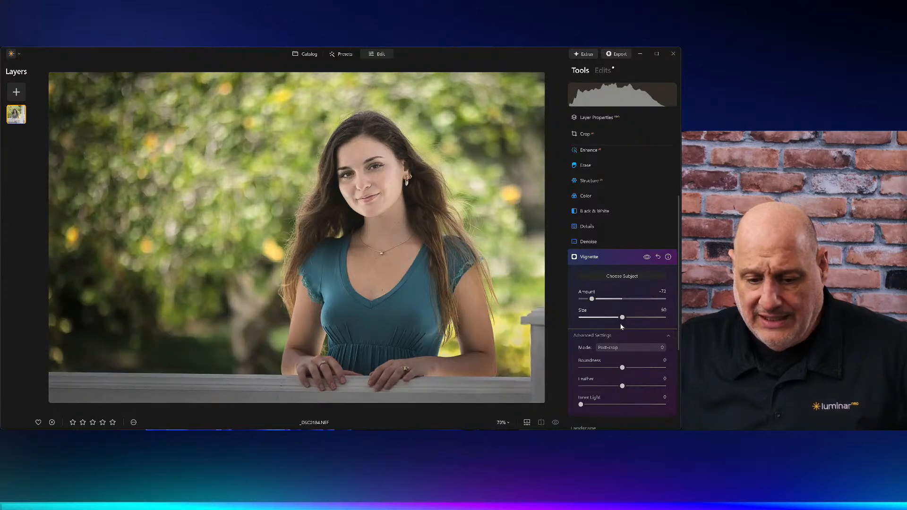
pyautogui.moveTo(582, 405); pyautogui.dragTo(595, 405)
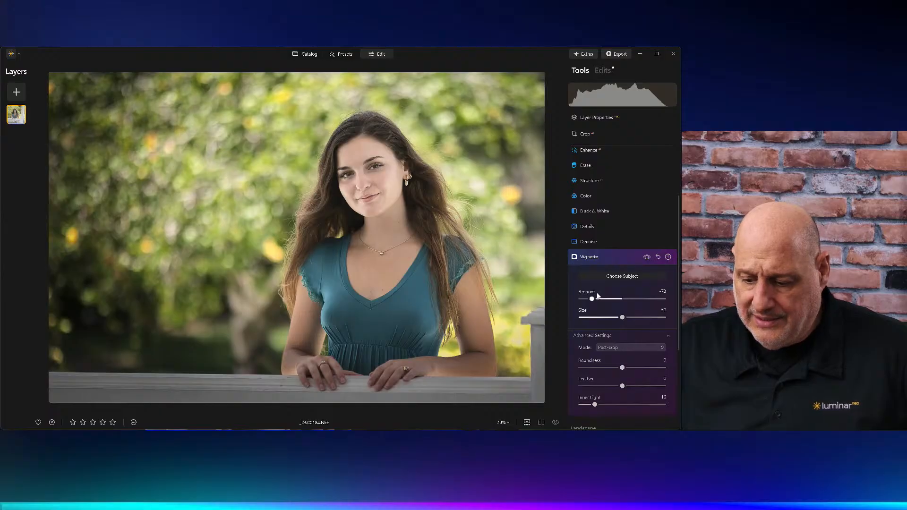
pyautogui.moveTo(592, 299); pyautogui.dragTo(594, 299)
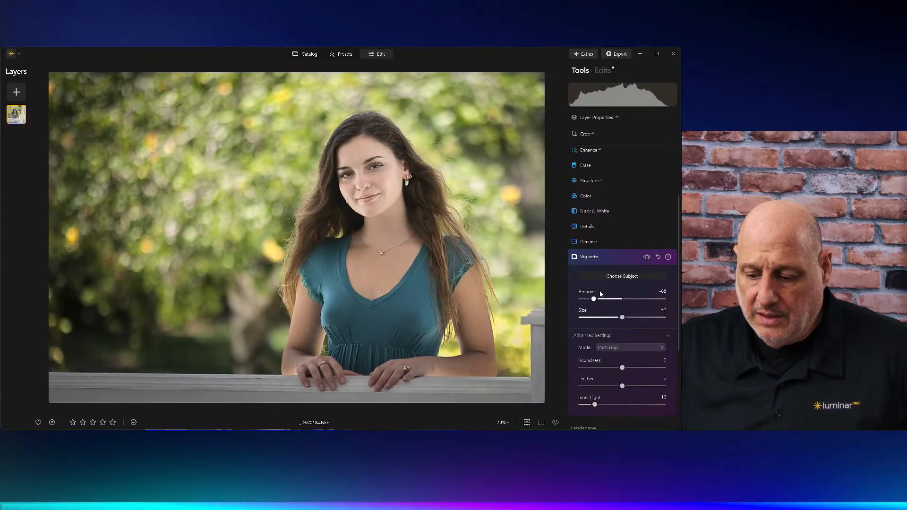
# - Soften the Vignette to Amount -51, toggling the effect off and on to compare
pyautogui.click(647, 257)
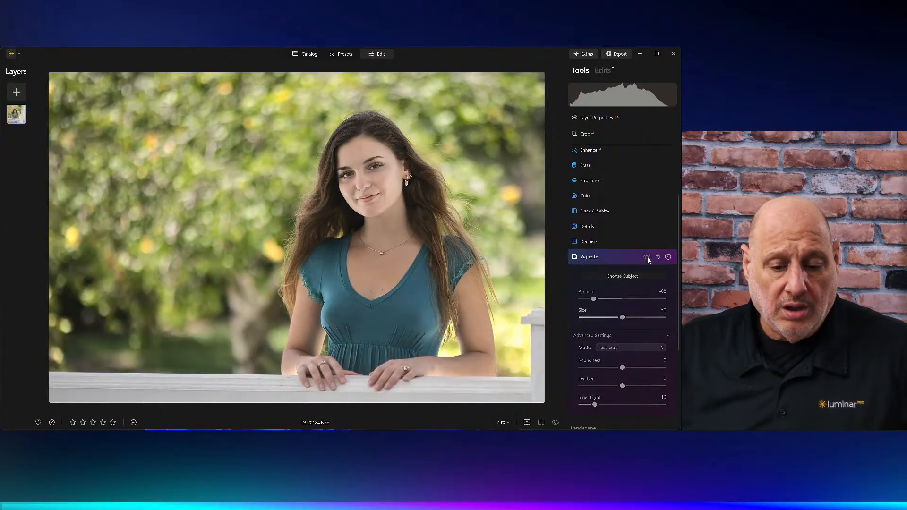
pyautogui.click(647, 257)
pyautogui.moveTo(594, 300); pyautogui.dragTo(603, 302)
pyautogui.click(647, 258)
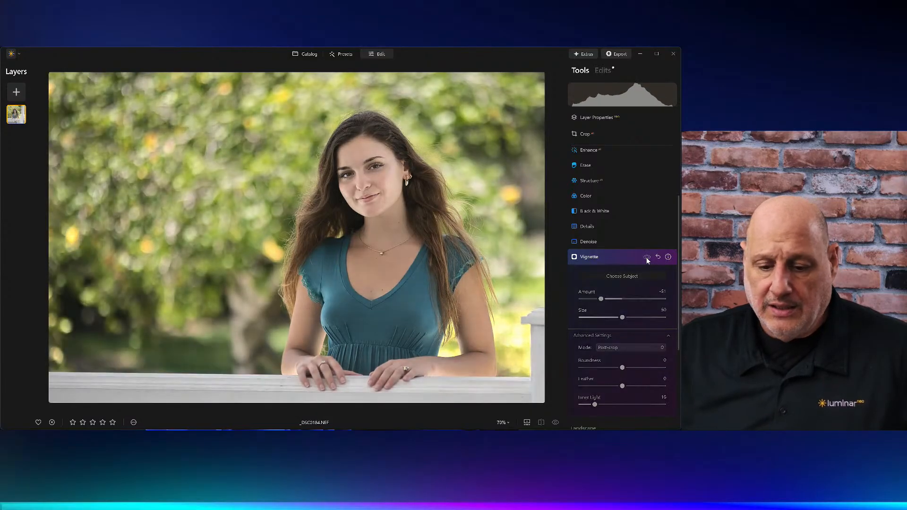
pyautogui.click(647, 258)
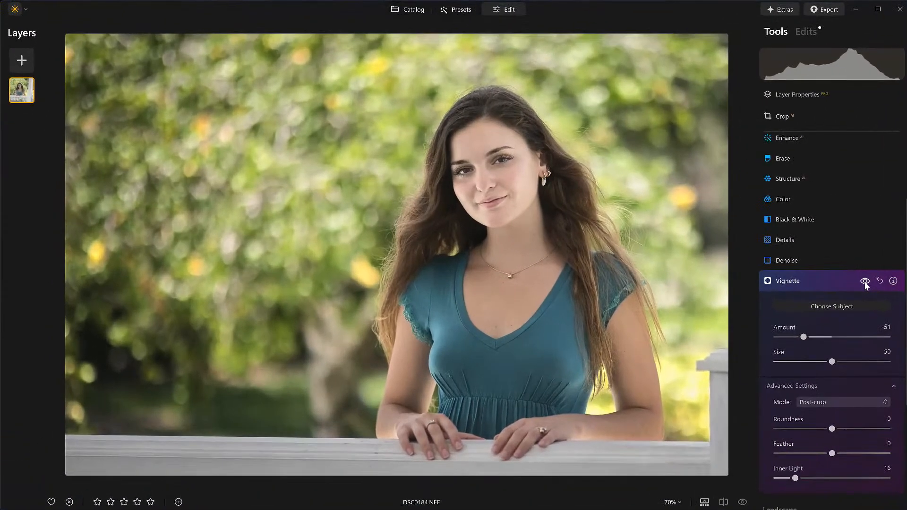
pyautogui.click(865, 282)
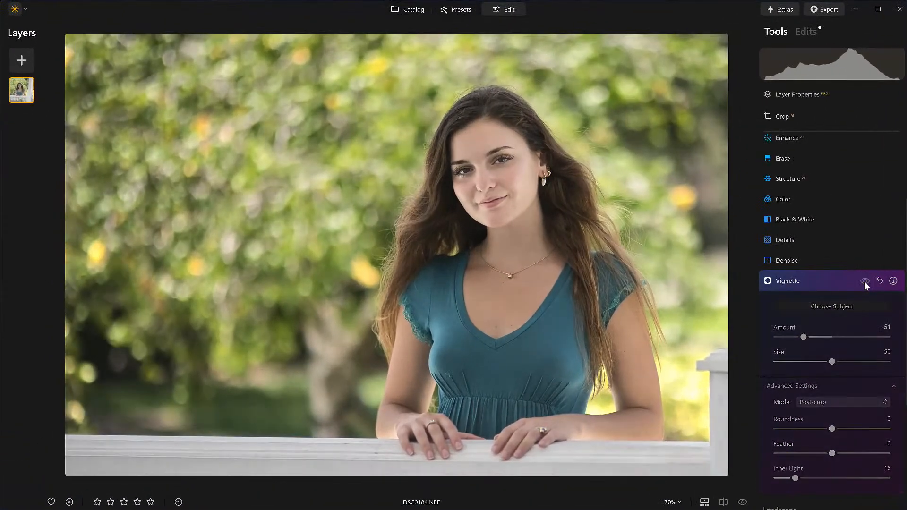
pyautogui.click(866, 282)
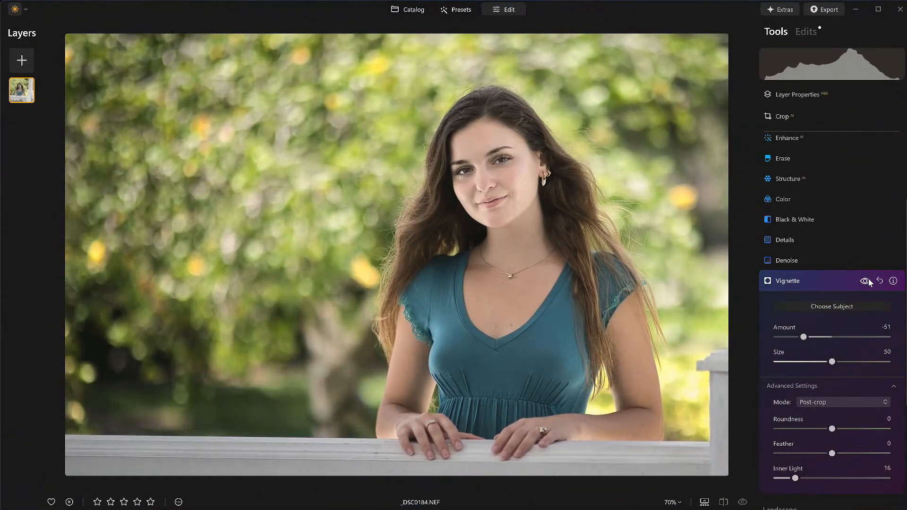
# - Collapse the Vignette tool, return to the catalog and open the man-takes-picture-gorgeous-scandinavian-landscape photo
pyautogui.click(813, 277)
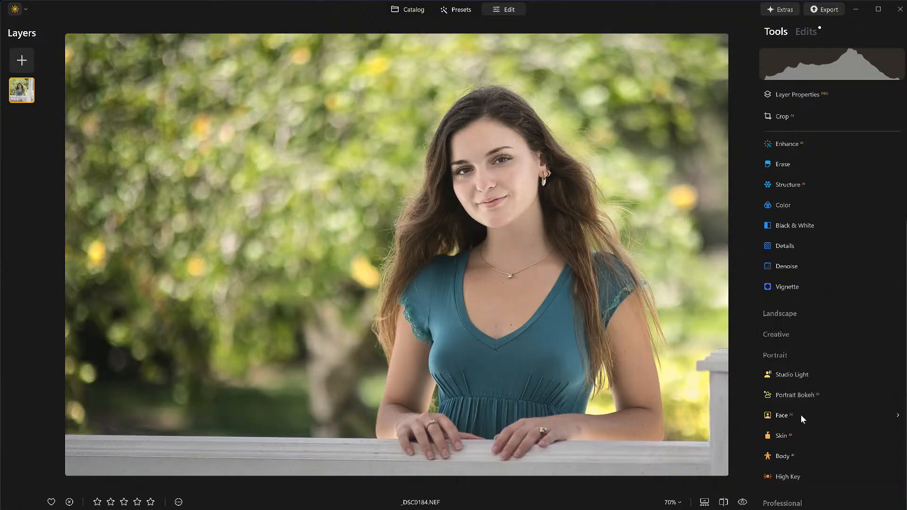
pyautogui.scroll(3, 775, 359)
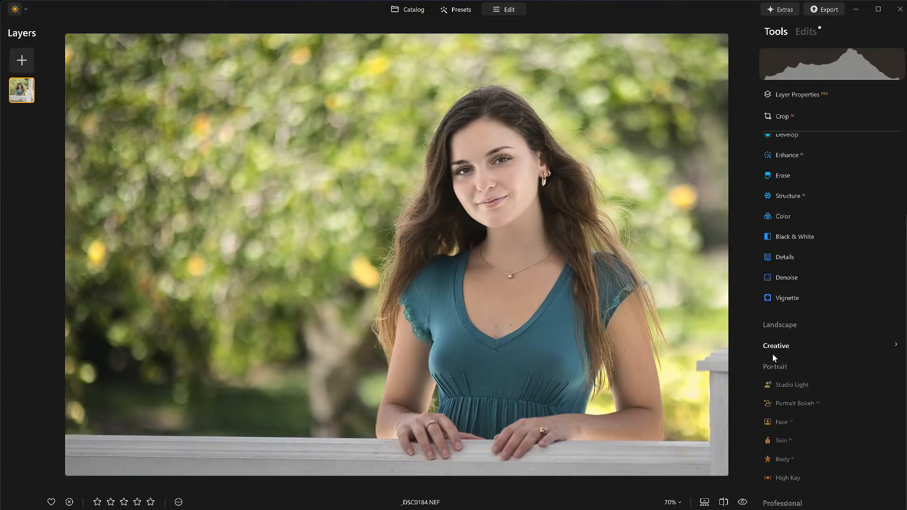
pyautogui.press('g')
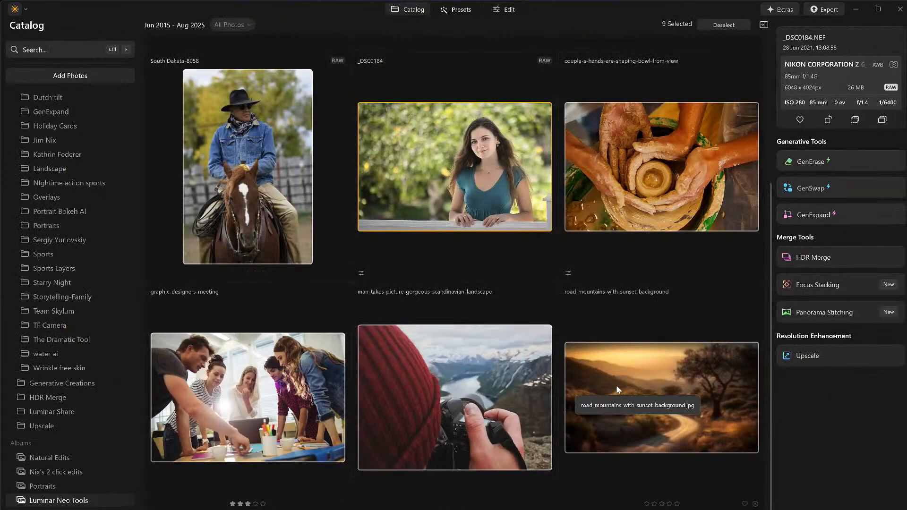
pyautogui.doubleClick(490, 387)
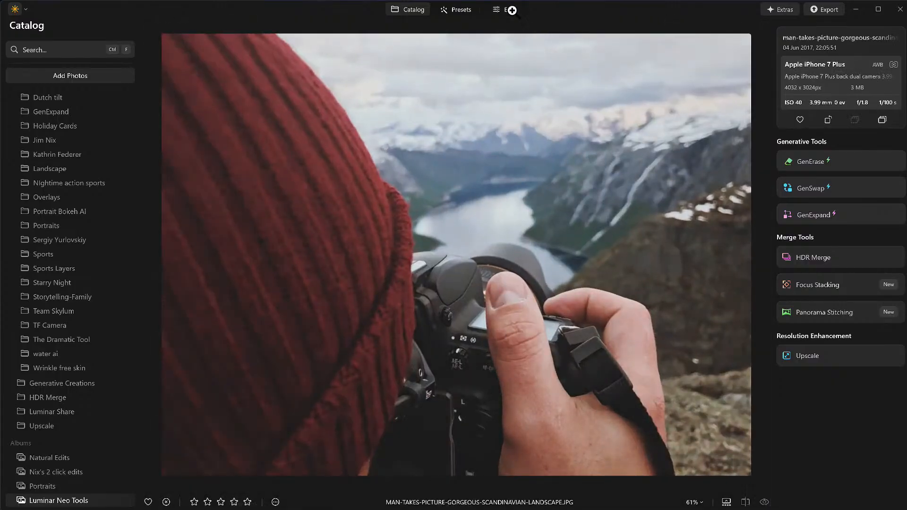
# - Apply the Charcoal Whispers preset from the Inkwell Delight collection at strength 42 and compare it with the original photo
pyautogui.click(464, 10)
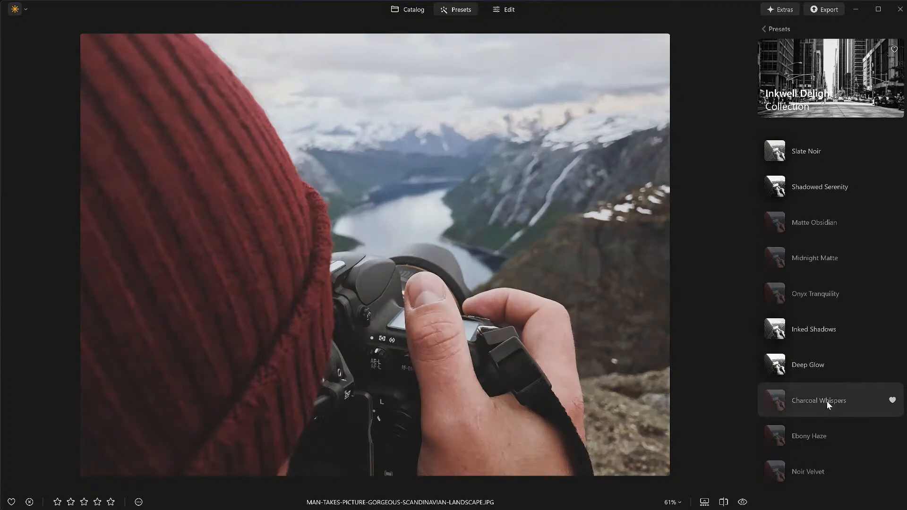
pyautogui.click(827, 402)
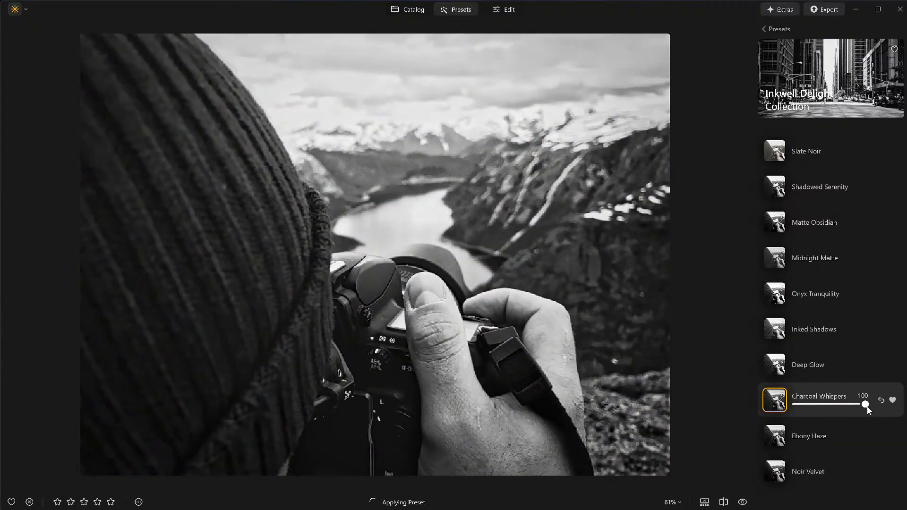
pyautogui.moveTo(866, 407); pyautogui.dragTo(825, 410)
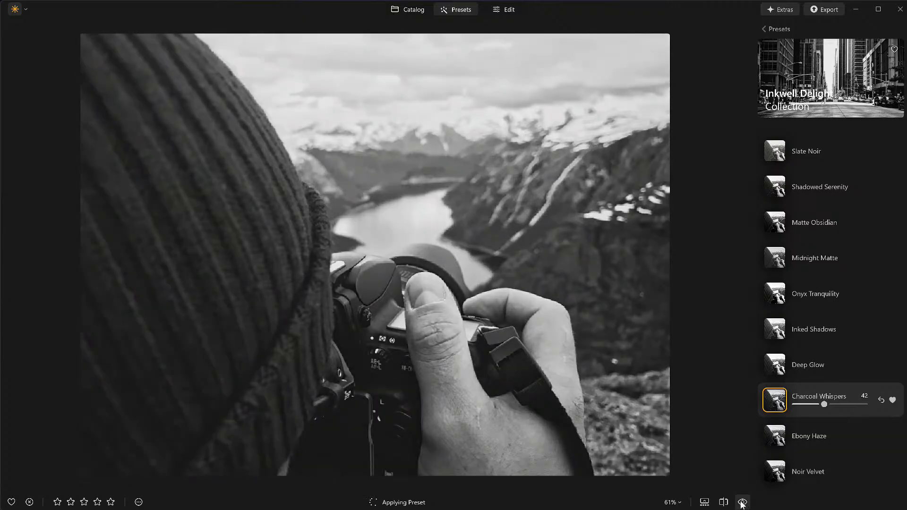
pyautogui.click(742, 502)
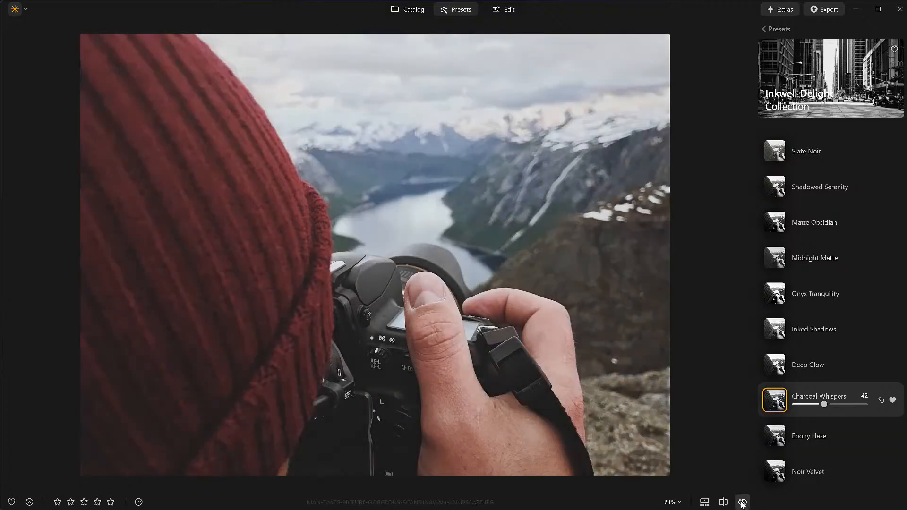
pyautogui.click(743, 502)
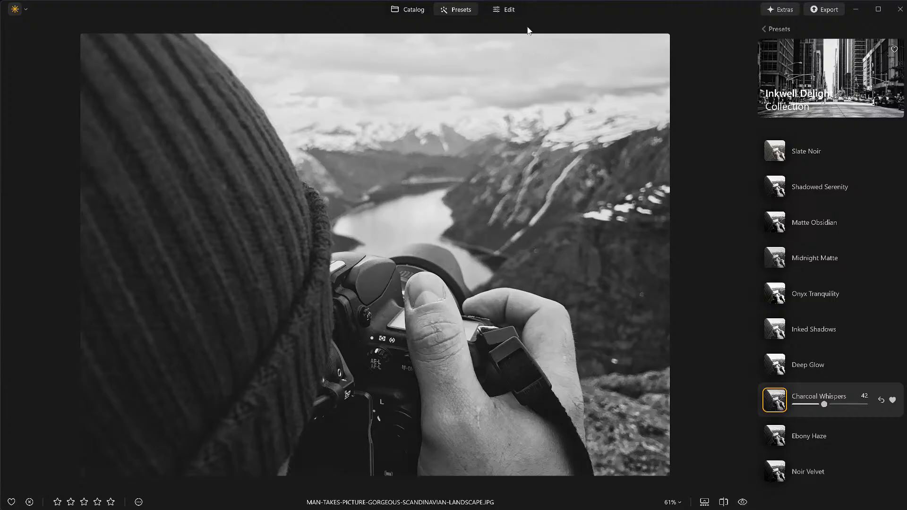
# - Remove the Structure and Details edits that came with the preset, review its Vignette edit and compare with the original photo
pyautogui.click(509, 10)
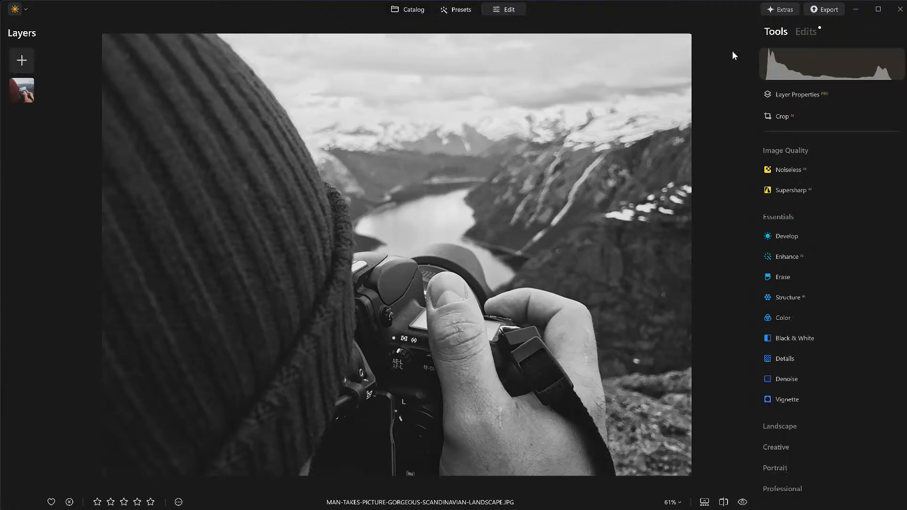
pyautogui.click(807, 33)
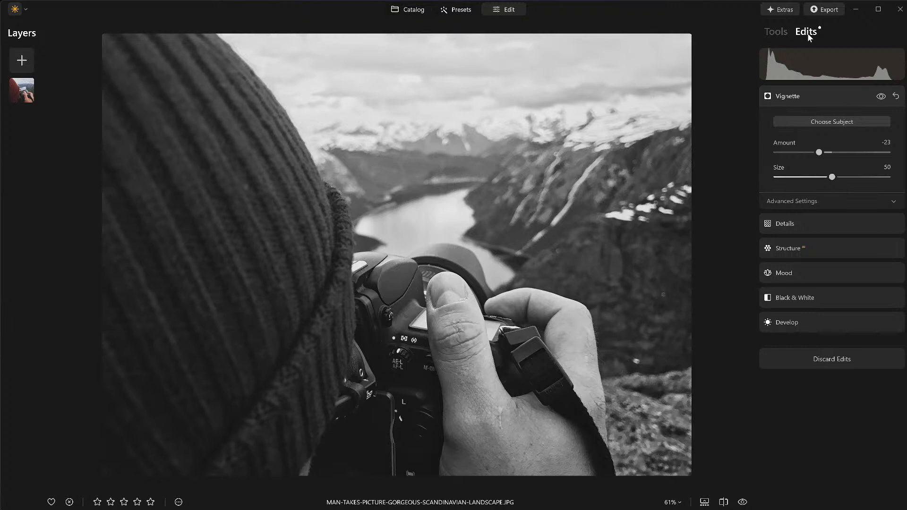
pyautogui.click(824, 246)
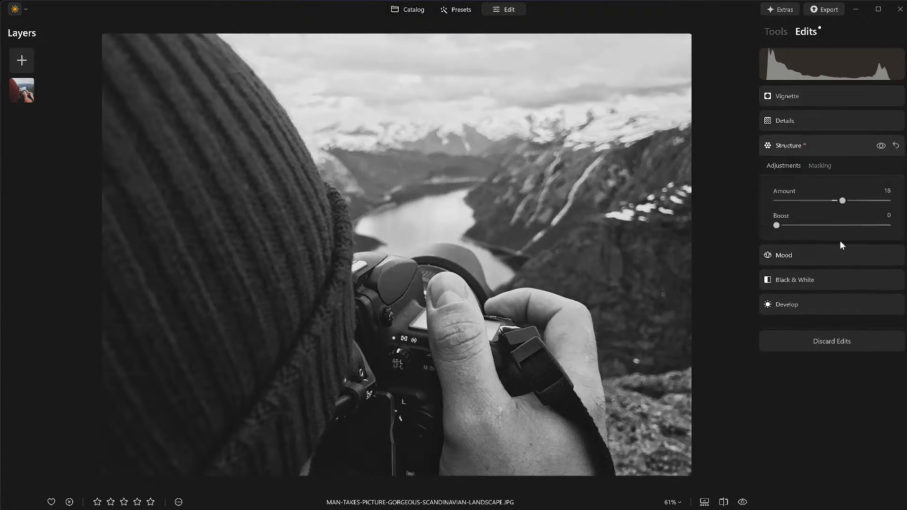
pyautogui.click(897, 146)
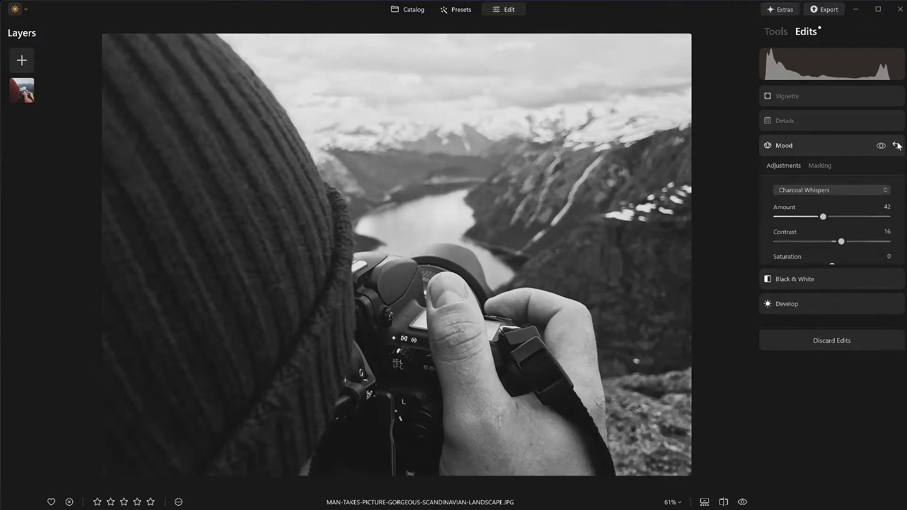
pyautogui.click(863, 126)
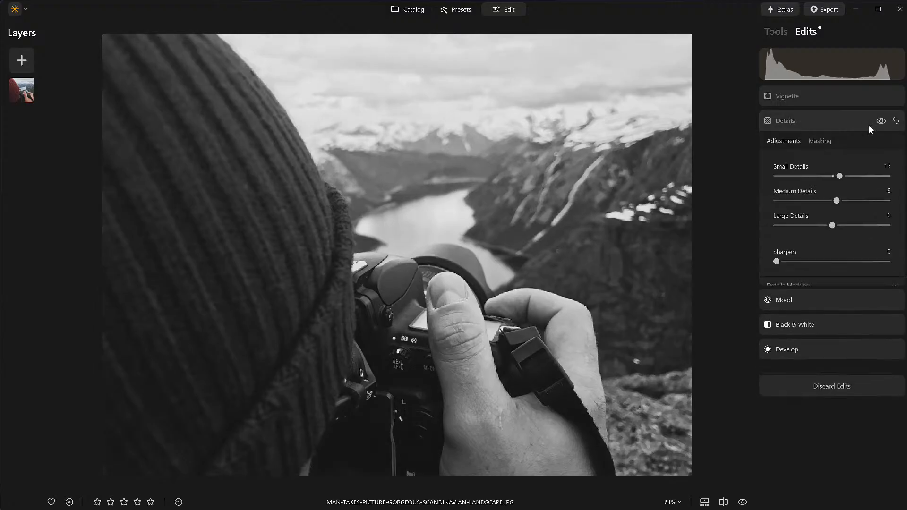
pyautogui.click(896, 122)
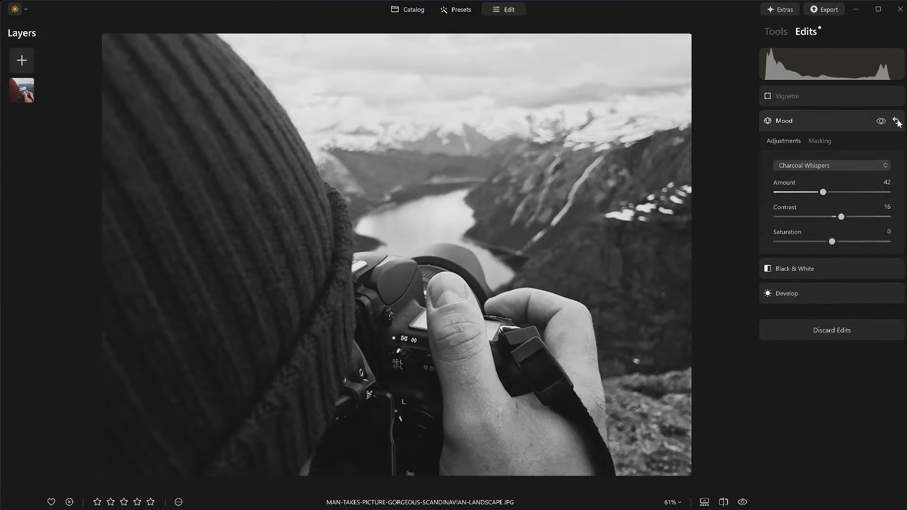
pyautogui.click(836, 97)
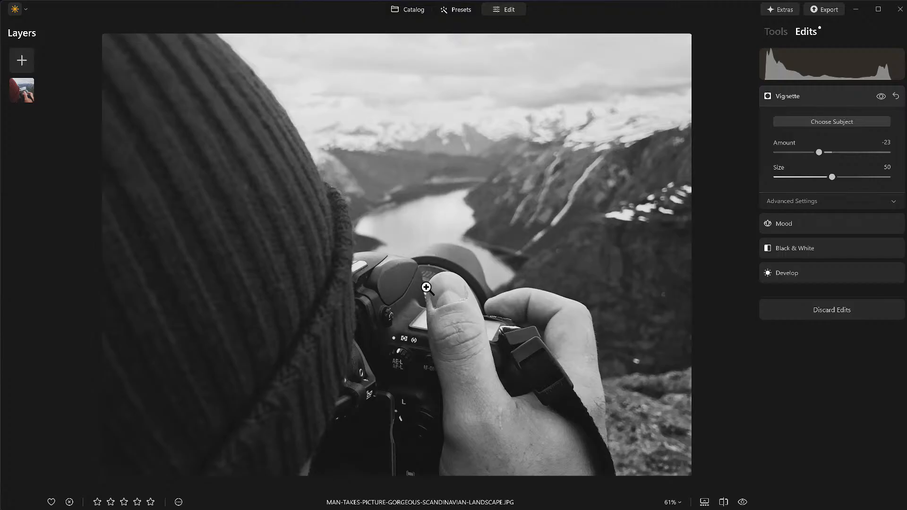
pyautogui.click(742, 502)
# - Return to the catalog and open South Dakata-7336.NEF, the photo of two horse riders, for editing
pyautogui.press('g')
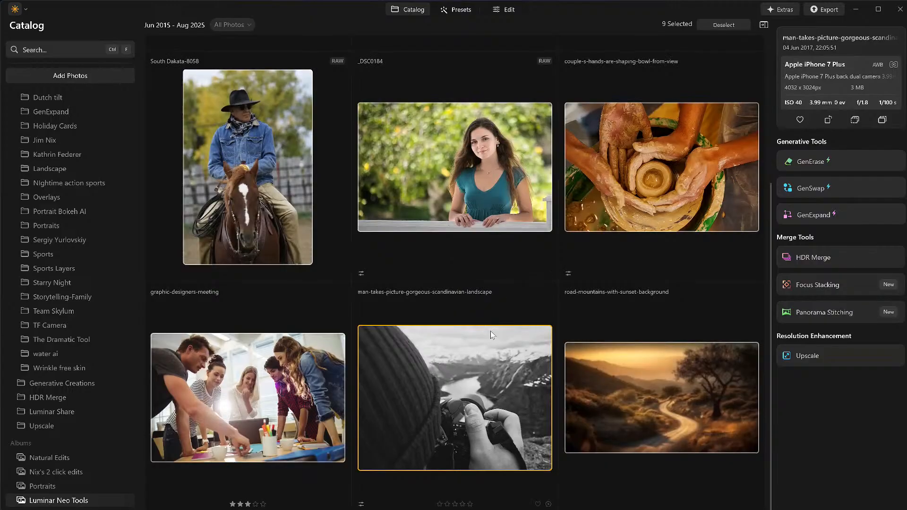
pyautogui.scroll(3, 491, 336)
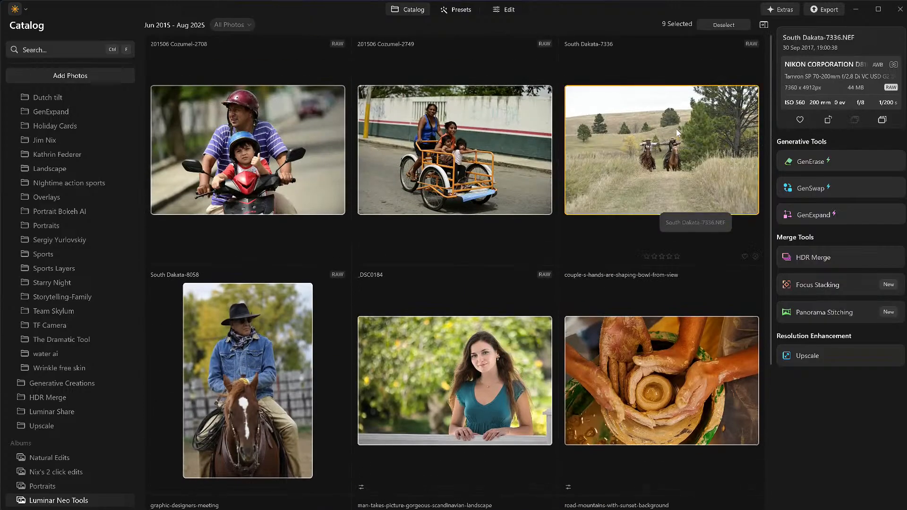
pyautogui.doubleClick(676, 129)
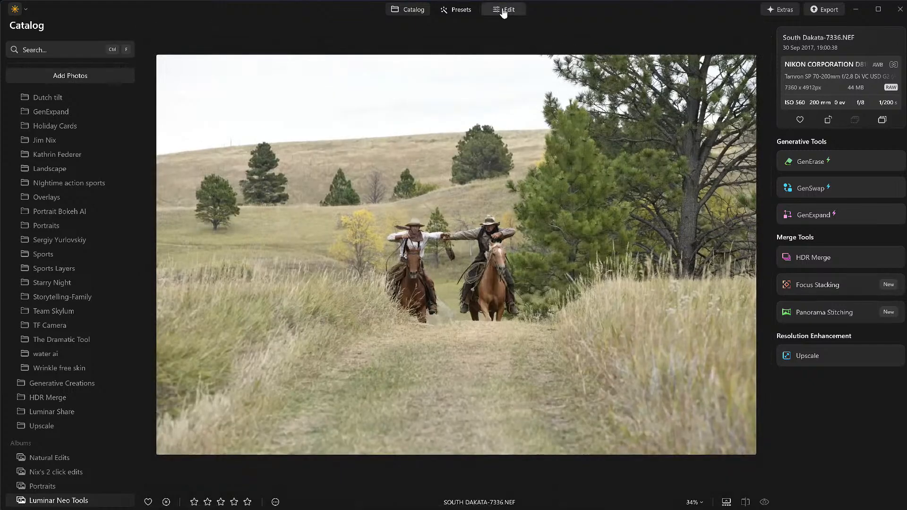
pyautogui.click(503, 11)
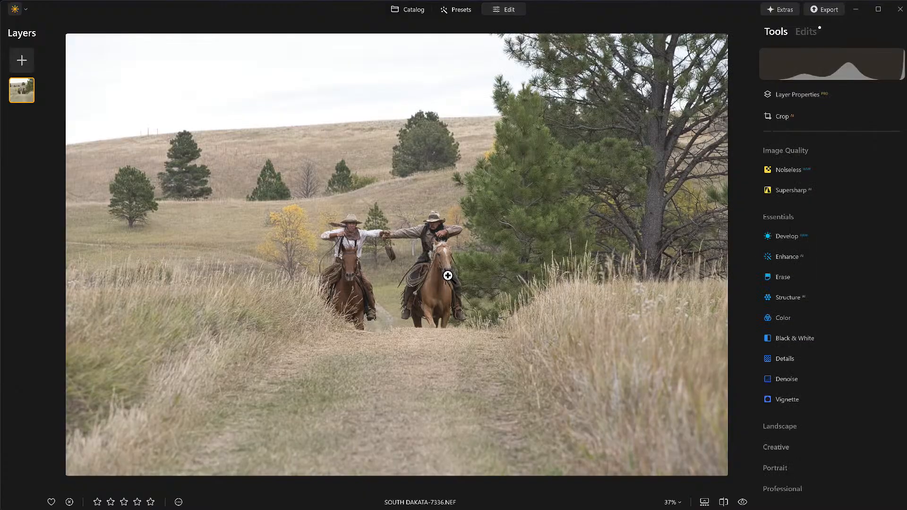
# - Replace the riders photo's sky with Bright Blue Sky 3 using Sky AI and switch it to Blue Sky 4
pyautogui.click(804, 426)
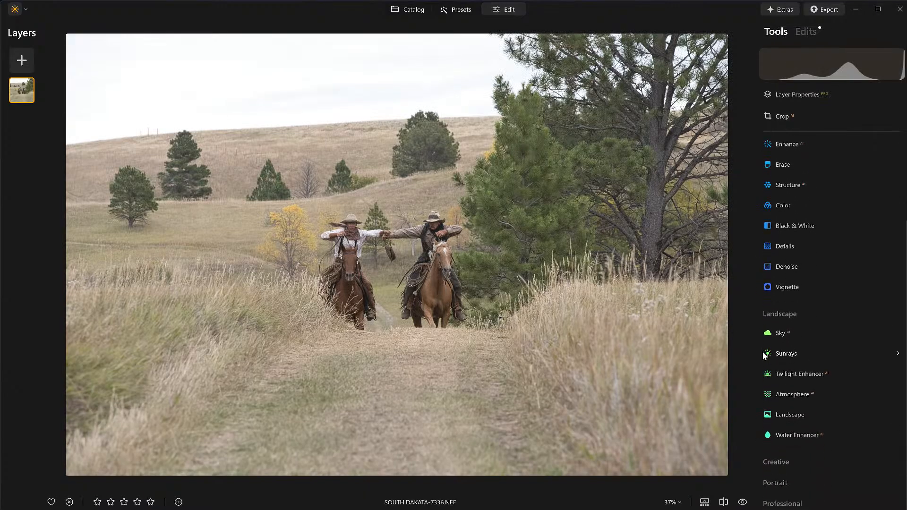
pyautogui.click(779, 333)
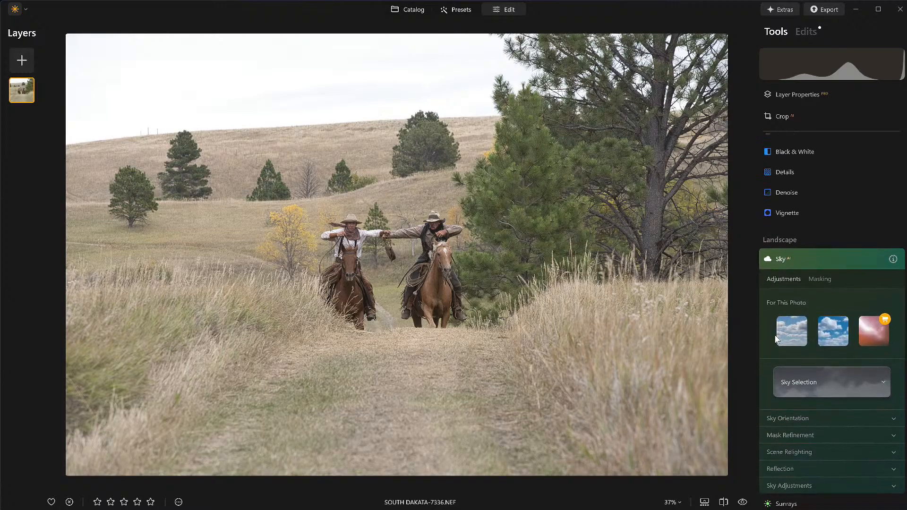
pyautogui.click(797, 334)
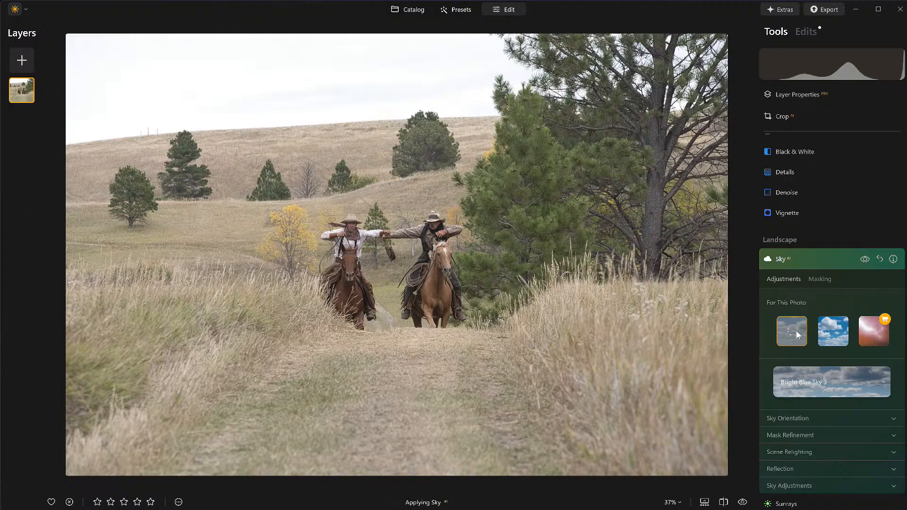
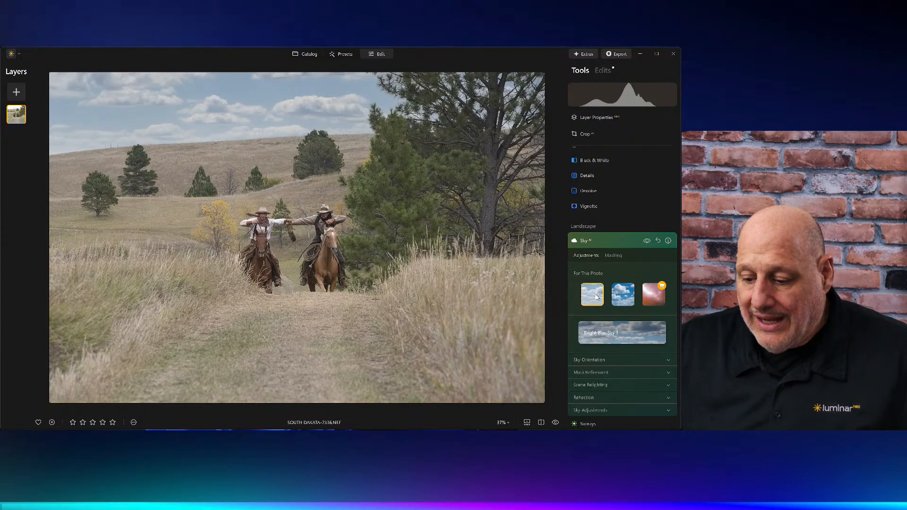
pyautogui.click(627, 338)
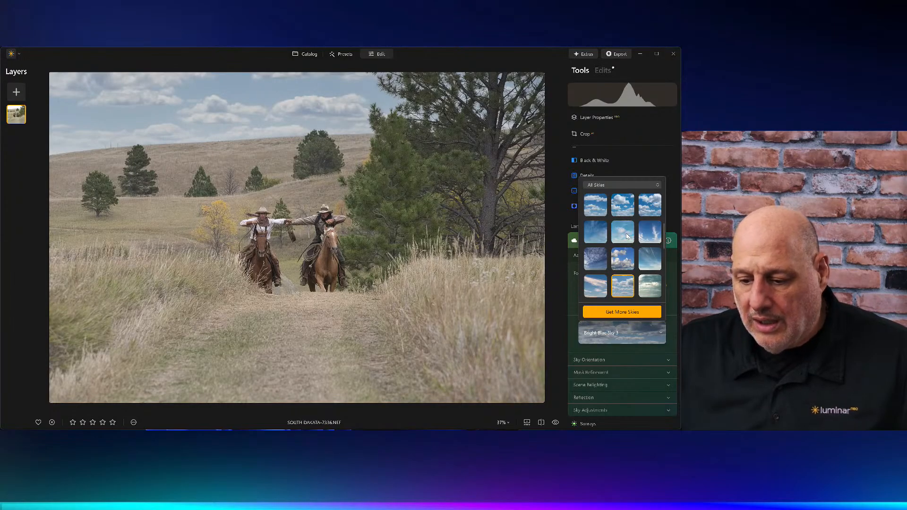
pyautogui.click(600, 236)
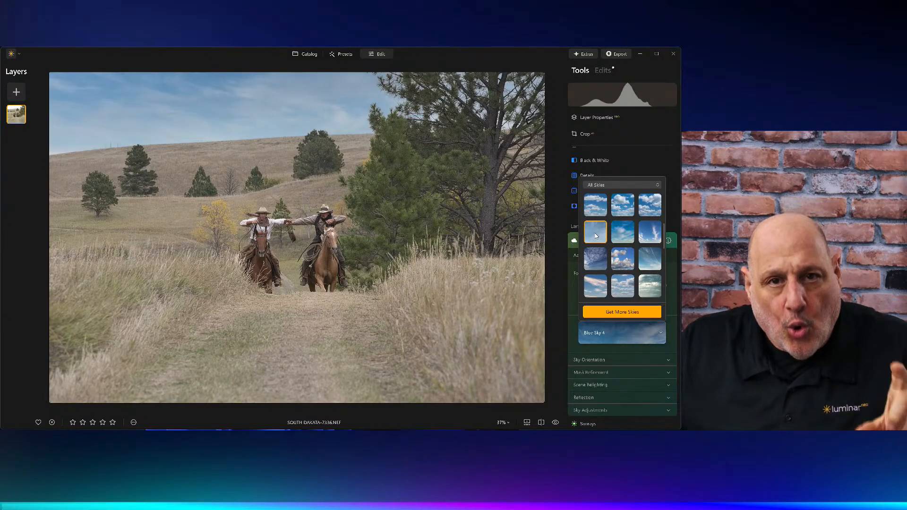
pyautogui.scroll(-1, 624, 181)
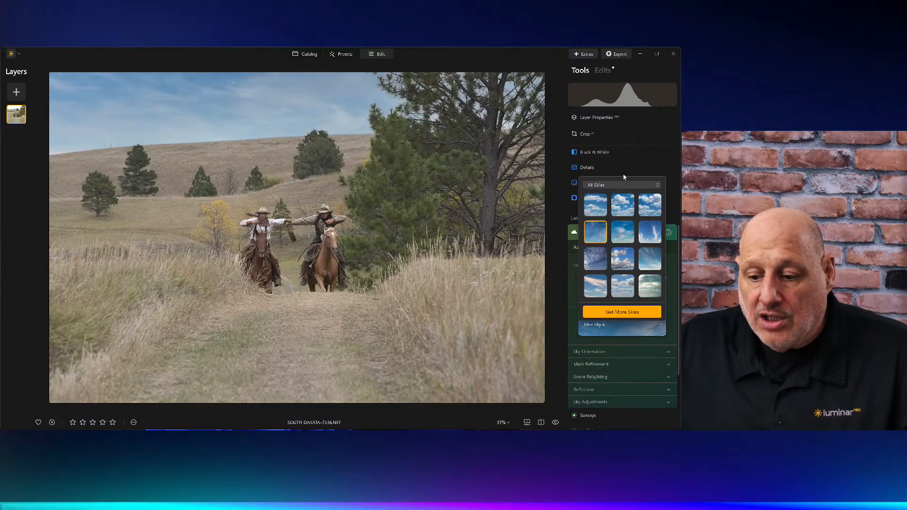
pyautogui.click(624, 176)
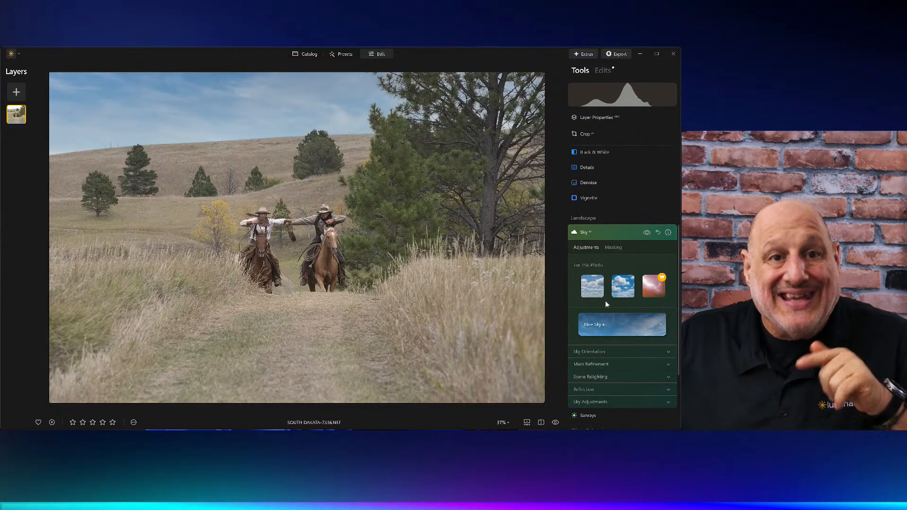
# - Set the replaced sky's scene Relight Strength to 14
pyautogui.scroll(-5, 605, 300)
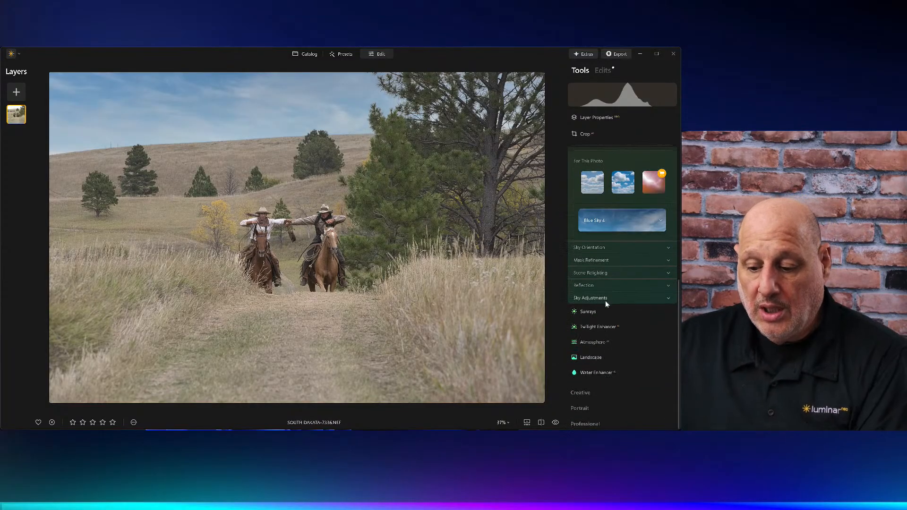
pyautogui.click(596, 273)
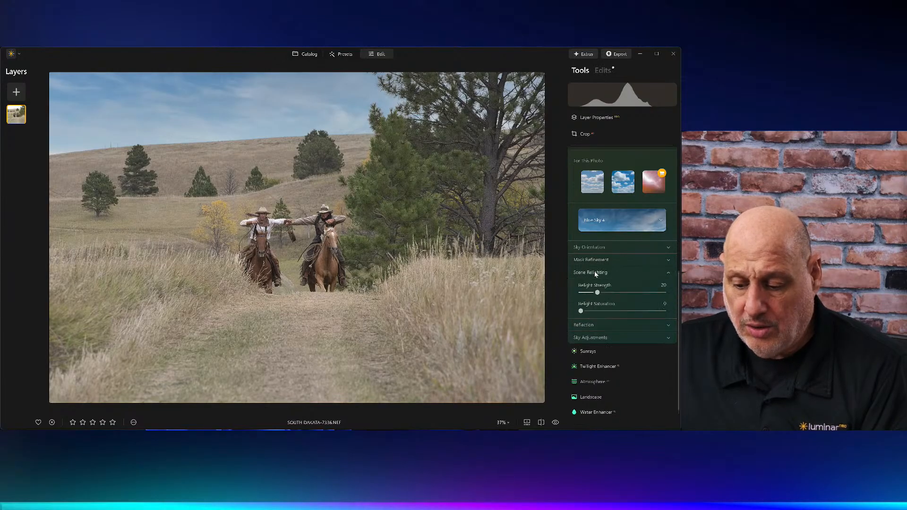
pyautogui.moveTo(608, 294); pyautogui.dragTo(584, 292)
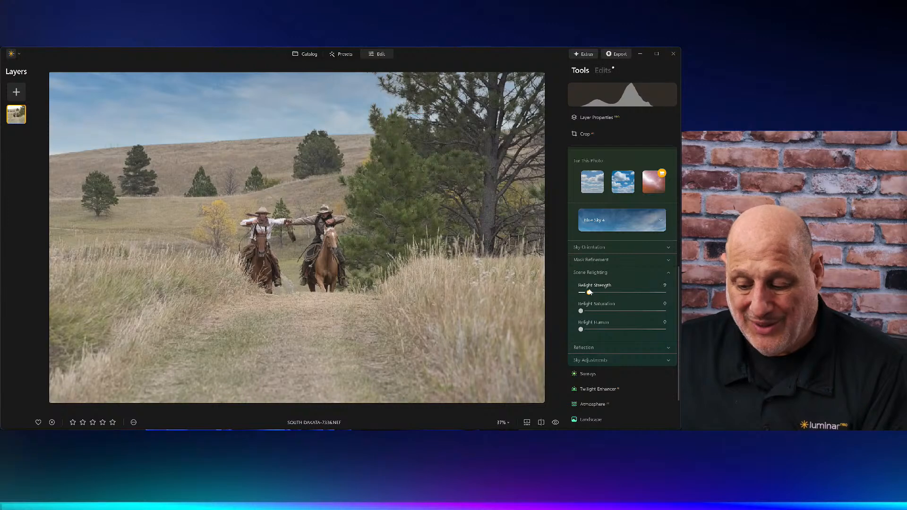
# - Adjust the replaced sky with Defocus 44, Brightness 82 and Warmth 68
pyautogui.click(590, 359)
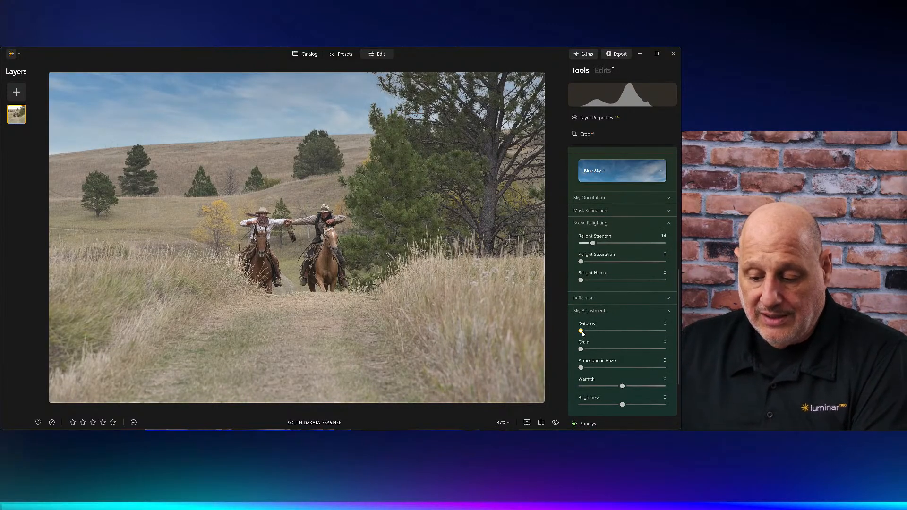
pyautogui.moveTo(582, 332); pyautogui.dragTo(619, 331)
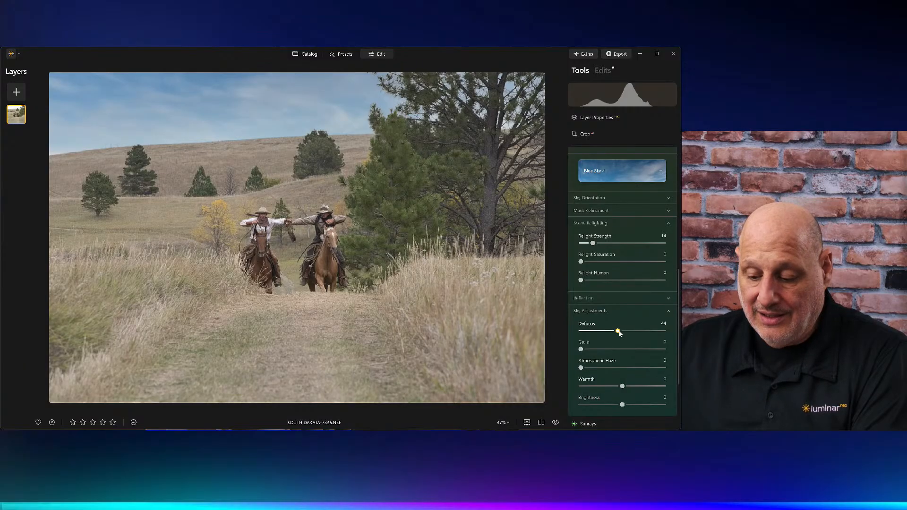
pyautogui.moveTo(622, 405); pyautogui.dragTo(653, 408)
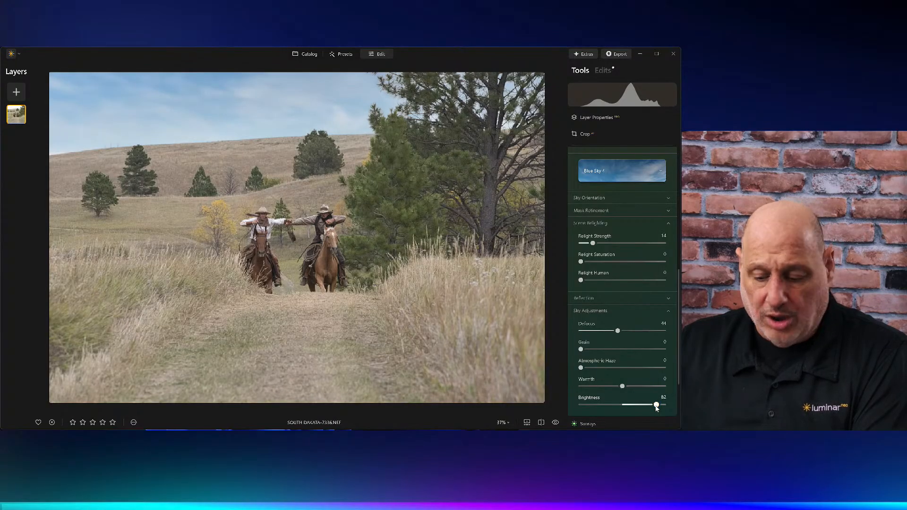
pyautogui.moveTo(622, 387); pyautogui.dragTo(652, 391)
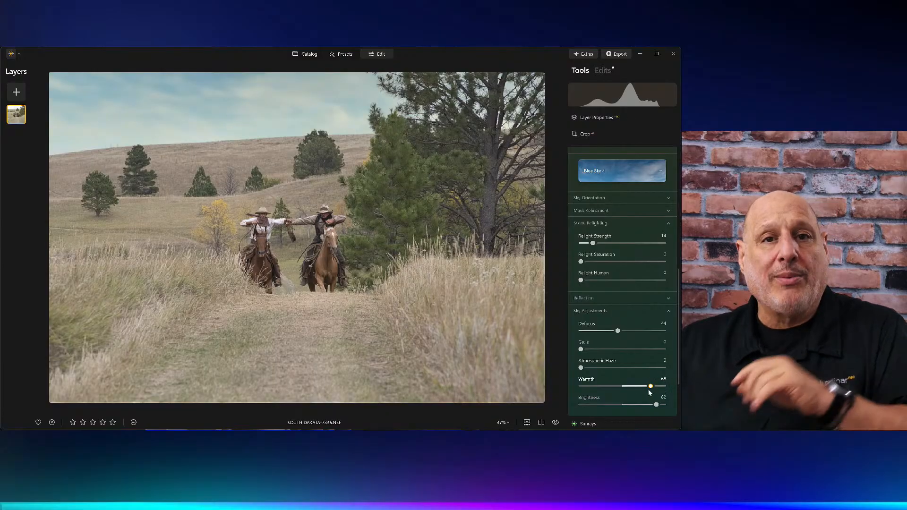
# - Set the replaced sky's Warmth to 71 and its Atmospheric Haze to 45
pyautogui.moveTo(649, 390); pyautogui.dragTo(546, 387)
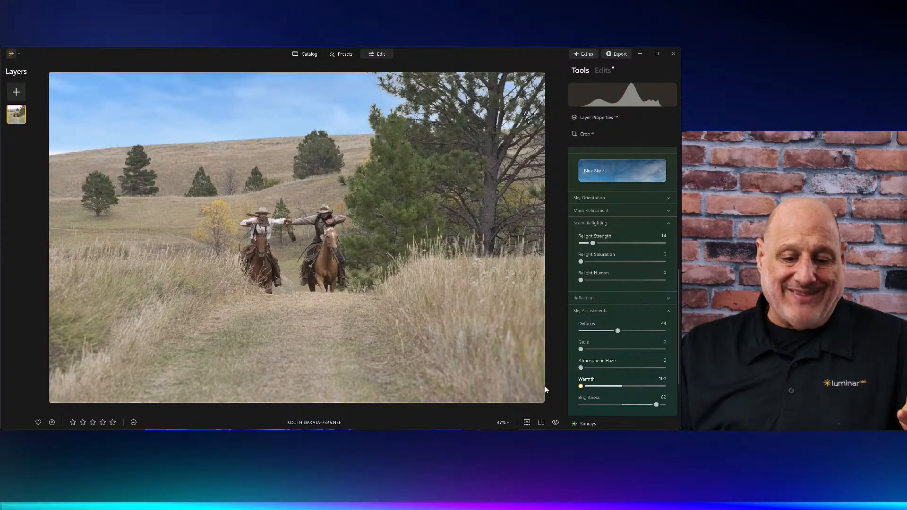
pyautogui.moveTo(615, 387); pyautogui.dragTo(653, 386)
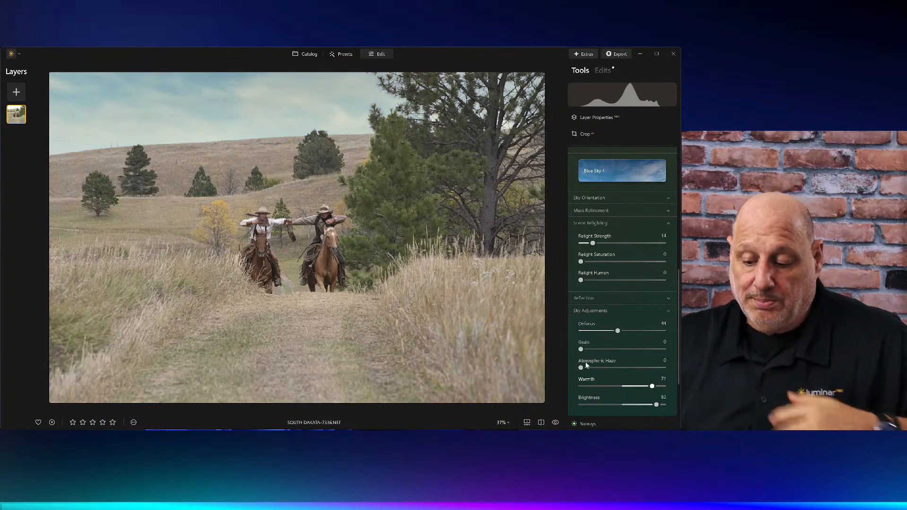
pyautogui.moveTo(581, 368); pyautogui.dragTo(616, 373)
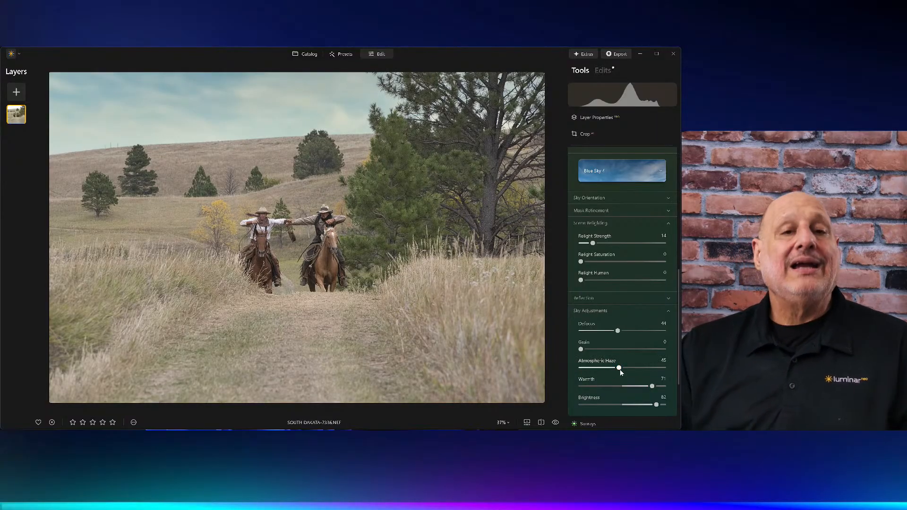
# - Switch the replaced sky to Wispy Sunrise 03 from the Sunsets category
pyautogui.scroll(3, 646, 315)
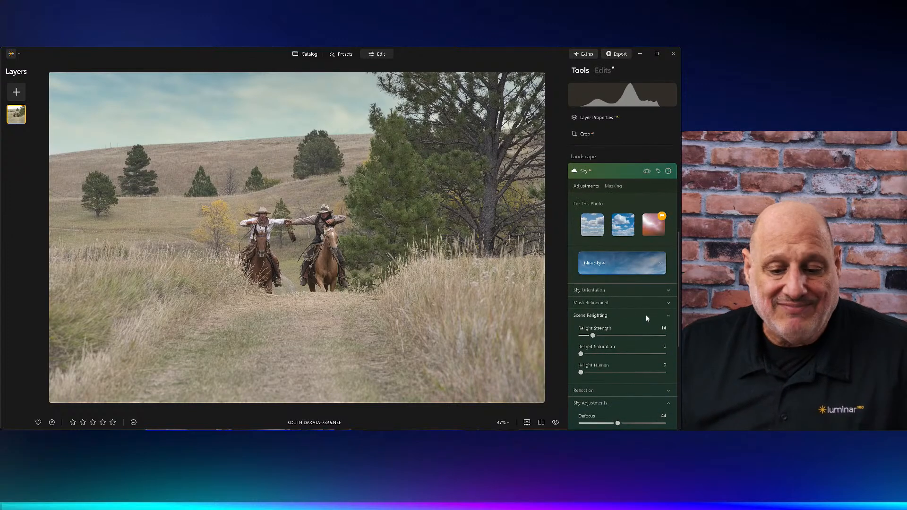
pyautogui.click(631, 271)
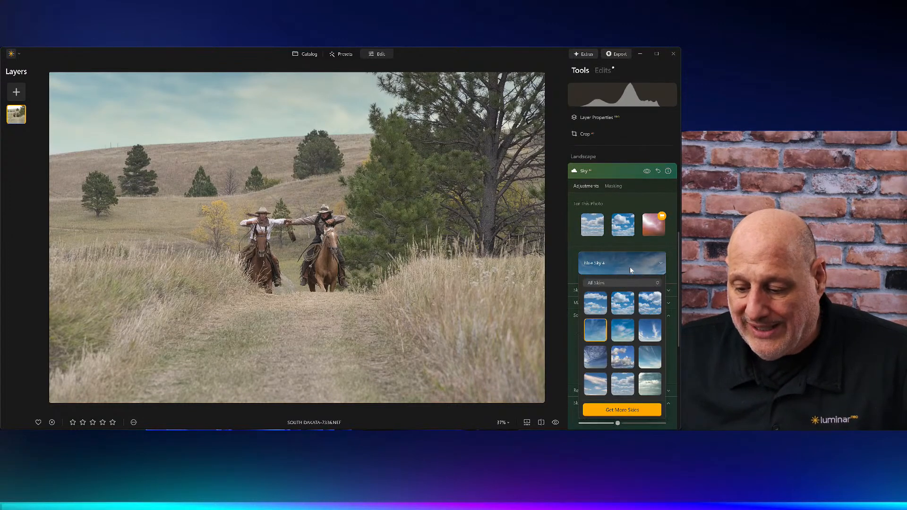
pyautogui.click(620, 283)
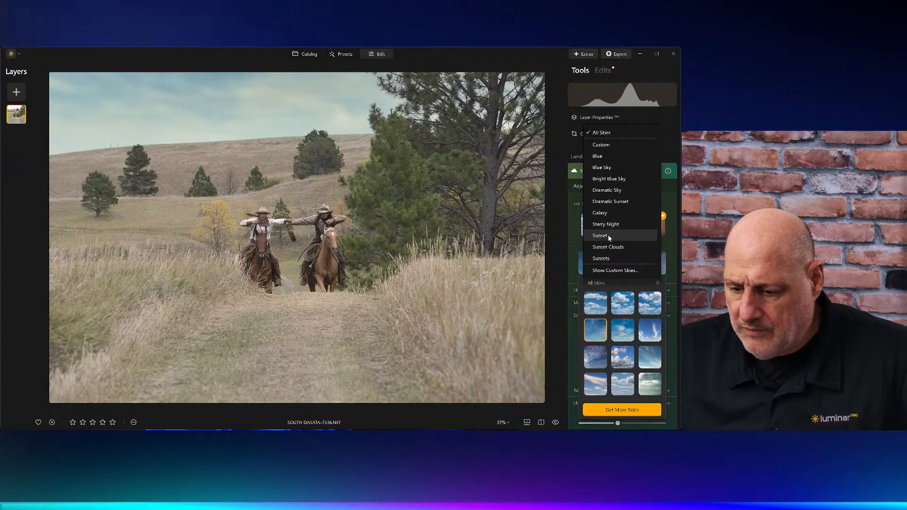
pyautogui.click(607, 259)
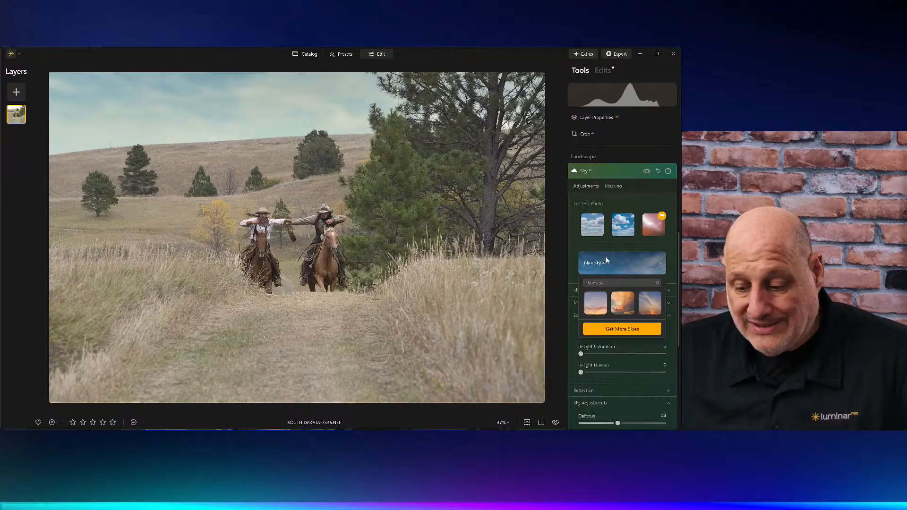
pyautogui.click(602, 304)
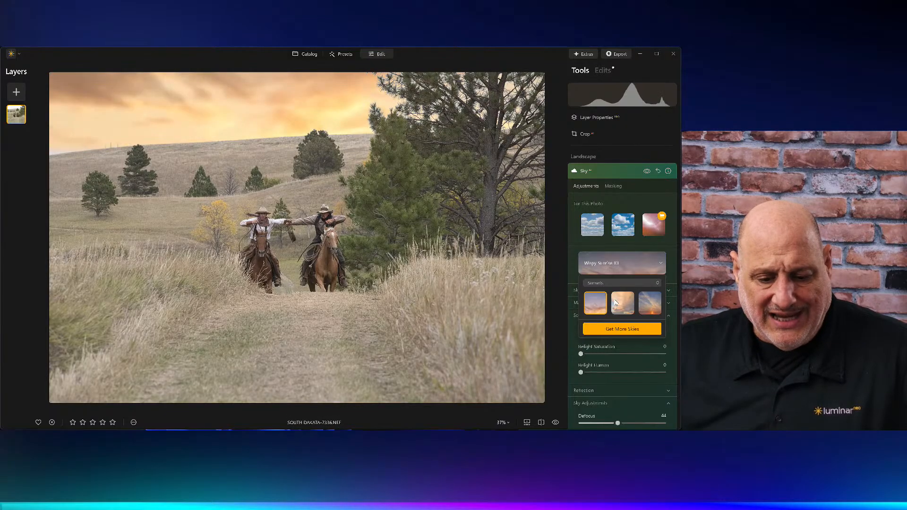
# - Adjust the sunrise sky with Defocus 63, Atmospheric Haze 69, Brightness 91 and Grain 21, and set Relight Saturation to 67
pyautogui.scroll(-3, 651, 360)
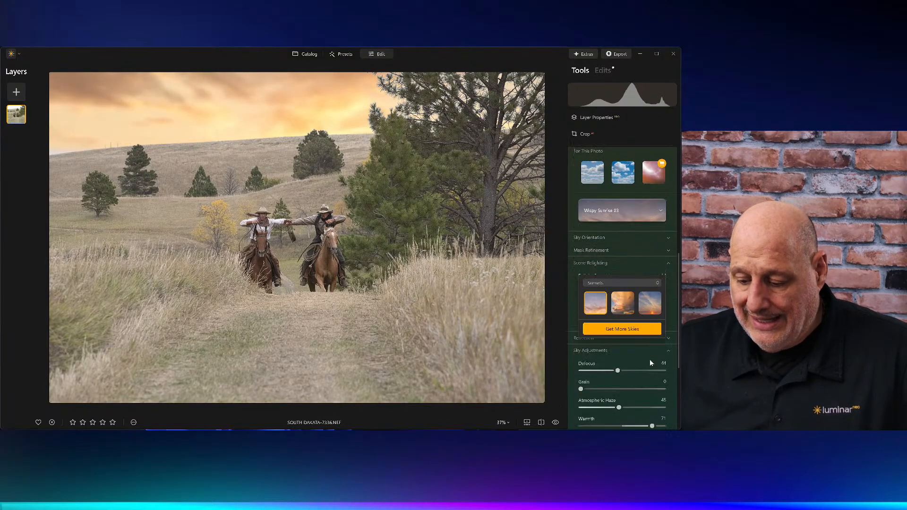
pyautogui.scroll(2, 650, 362)
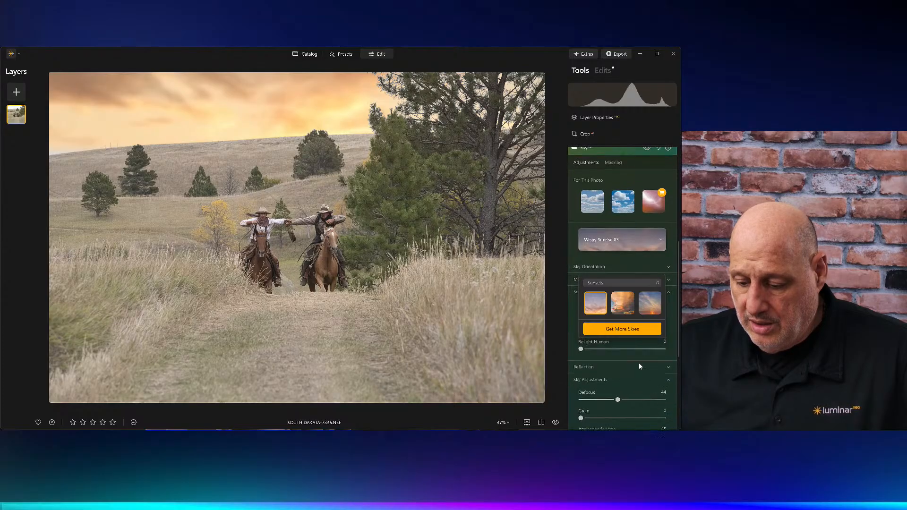
pyautogui.scroll(1, 639, 366)
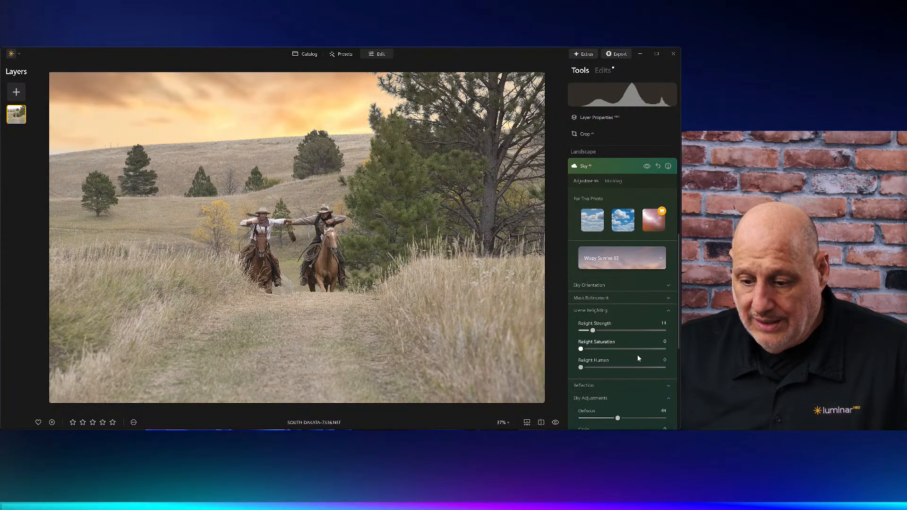
pyautogui.scroll(-3, 639, 368)
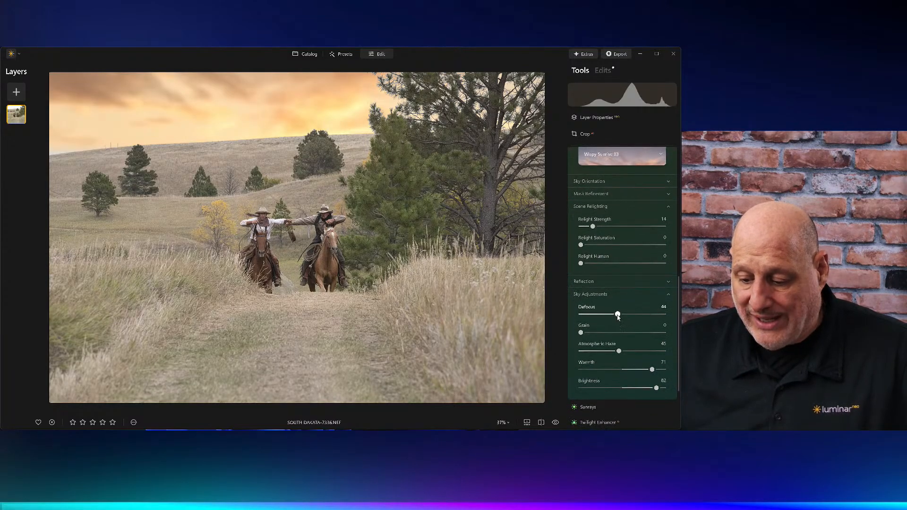
pyautogui.moveTo(635, 316); pyautogui.dragTo(640, 315)
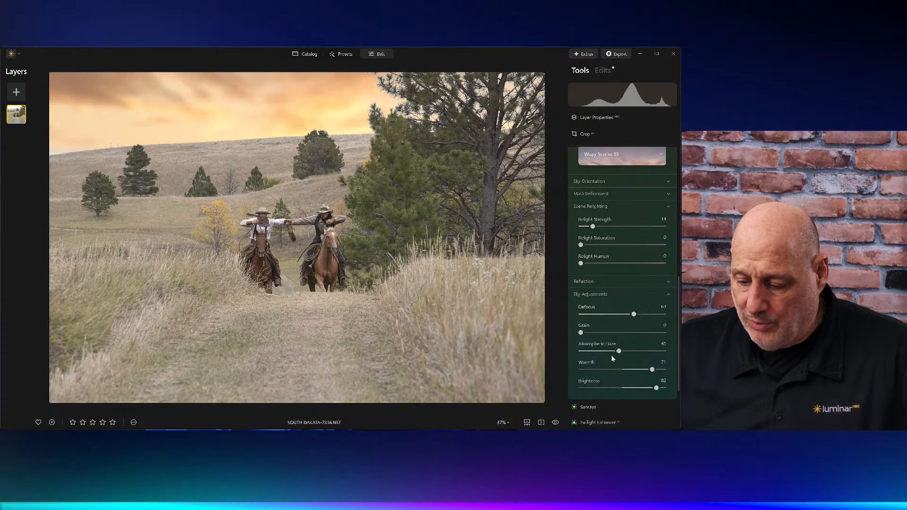
pyautogui.moveTo(639, 352); pyautogui.dragTo(639, 352)
pyautogui.moveTo(656, 388)
pyautogui.mouseDown()
pyautogui.moveTo(611, 390)
pyautogui.moveTo(661, 391)
pyautogui.mouseUp()
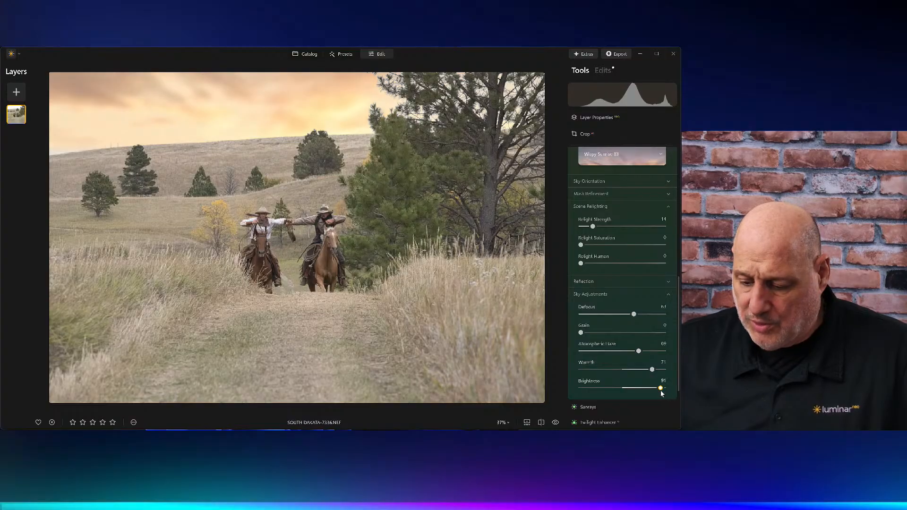
pyautogui.moveTo(581, 333); pyautogui.dragTo(598, 333)
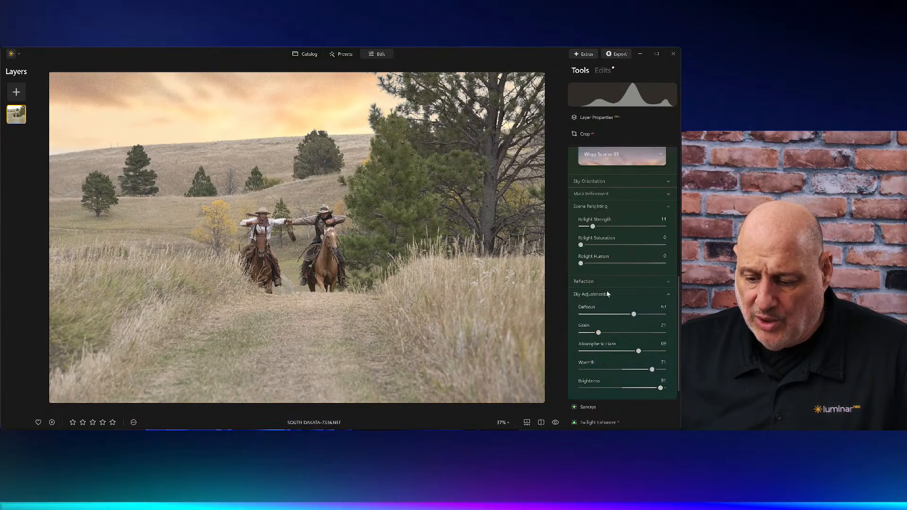
pyautogui.moveTo(580, 245); pyautogui.dragTo(638, 245)
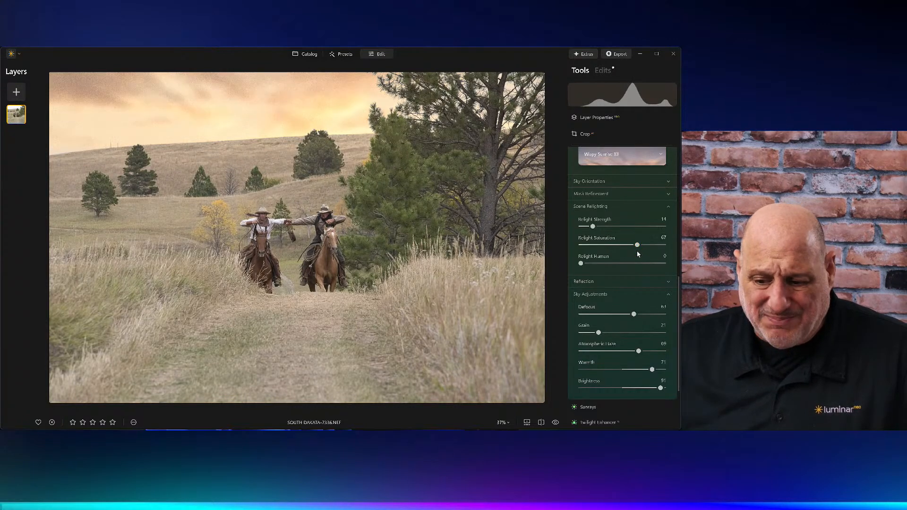
# - Reset all Sky AI adjustments on the riders photo and collapse the tool
pyautogui.scroll(3, 637, 253)
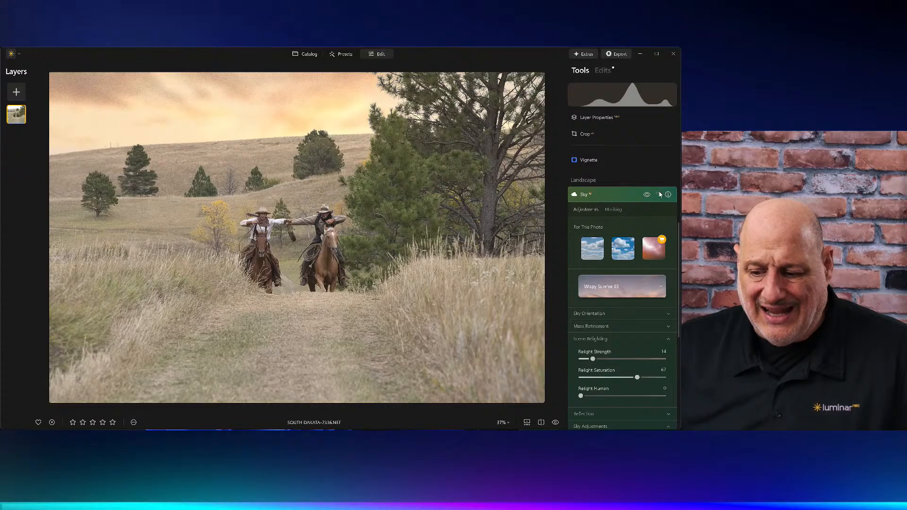
pyautogui.click(657, 194)
pyautogui.click(615, 195)
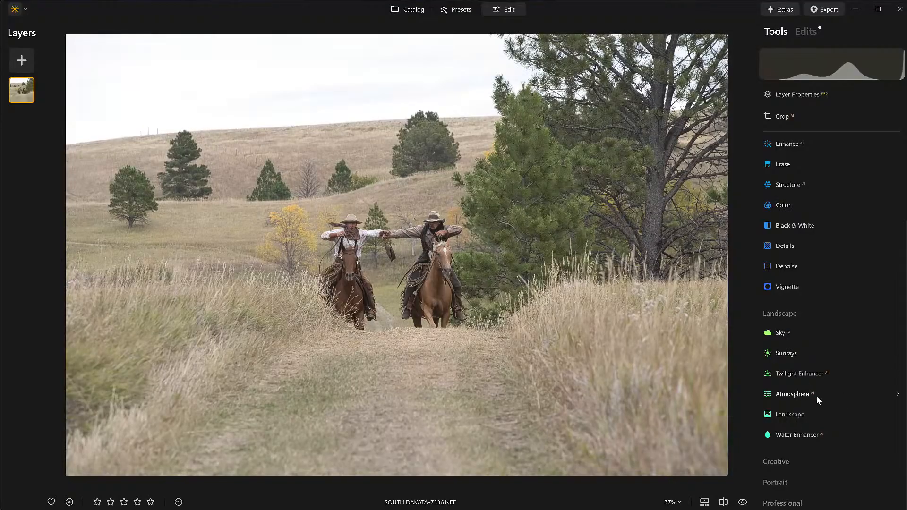
# - Apply the Landscape tool with Dehaze 65, Golden Hour 34 and Foliage Enhancer 0, and compare the photo with and without it
pyautogui.click(790, 415)
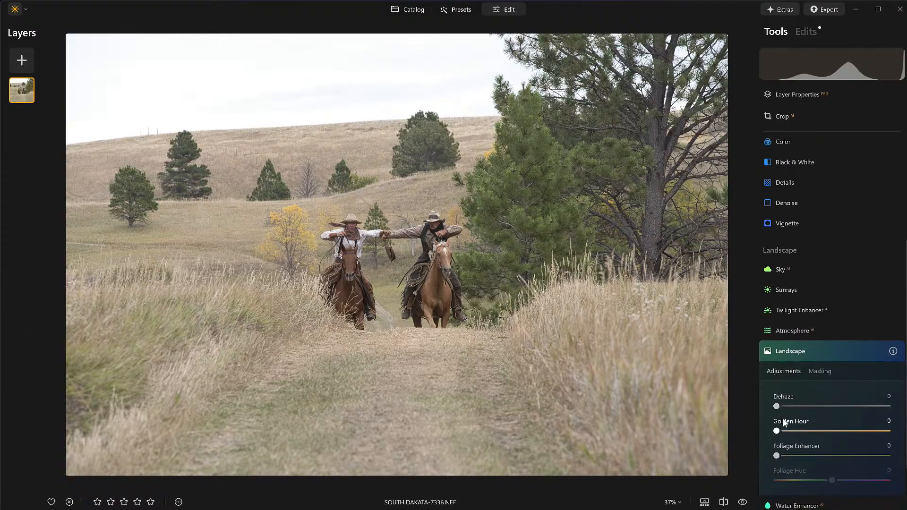
pyautogui.moveTo(792, 408); pyautogui.dragTo(852, 415)
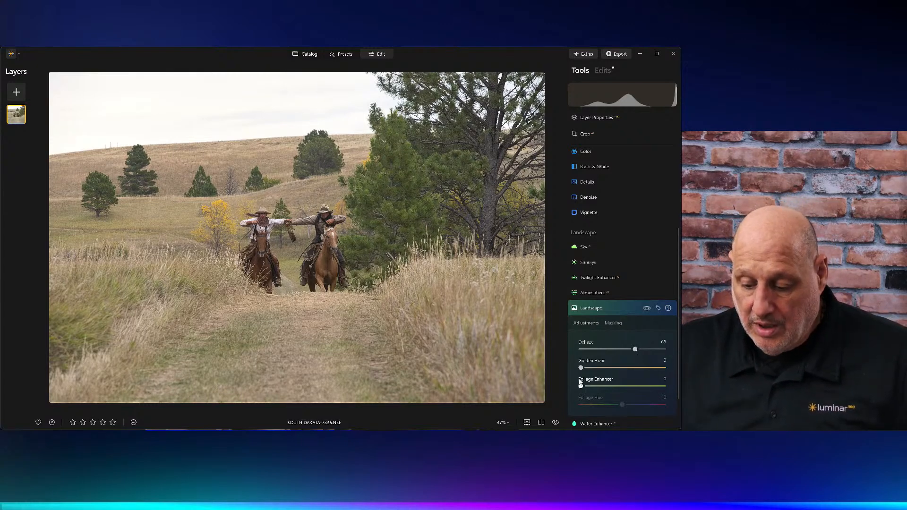
pyautogui.moveTo(581, 368); pyautogui.dragTo(665, 409)
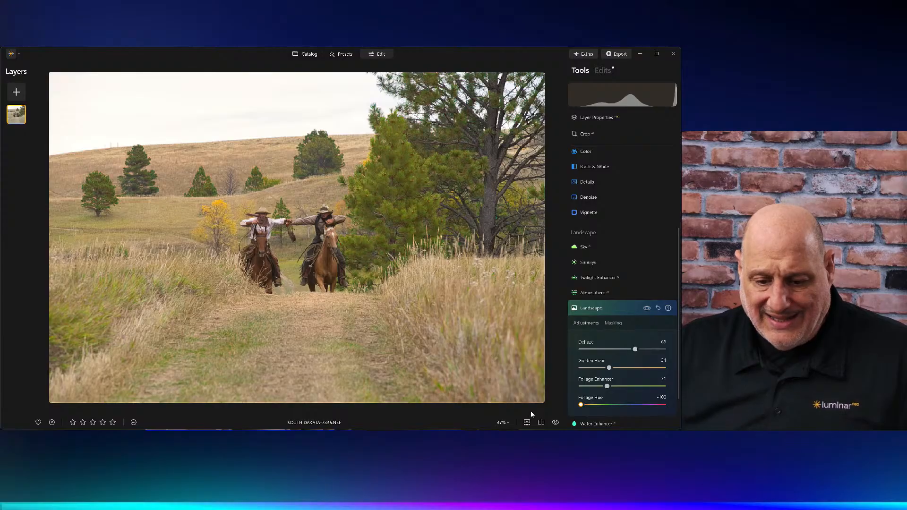
pyautogui.moveTo(605, 387); pyautogui.dragTo(555, 387)
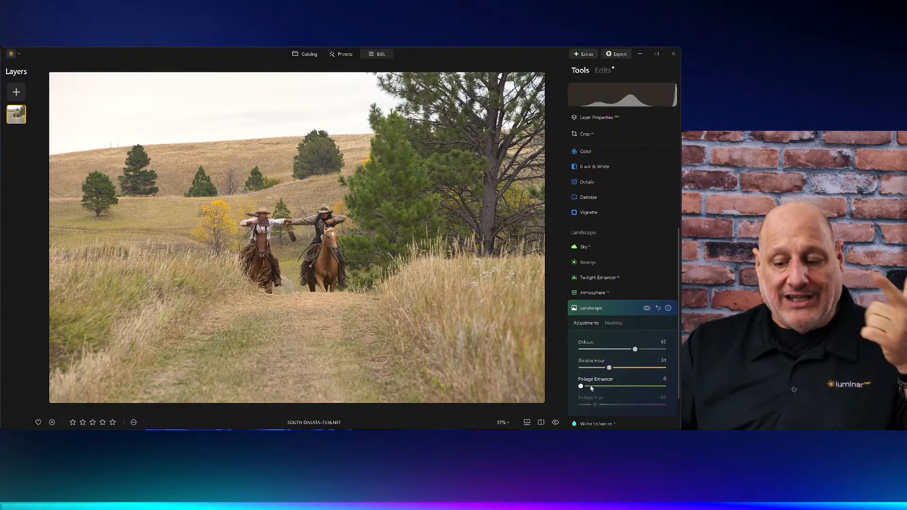
pyautogui.click(648, 309)
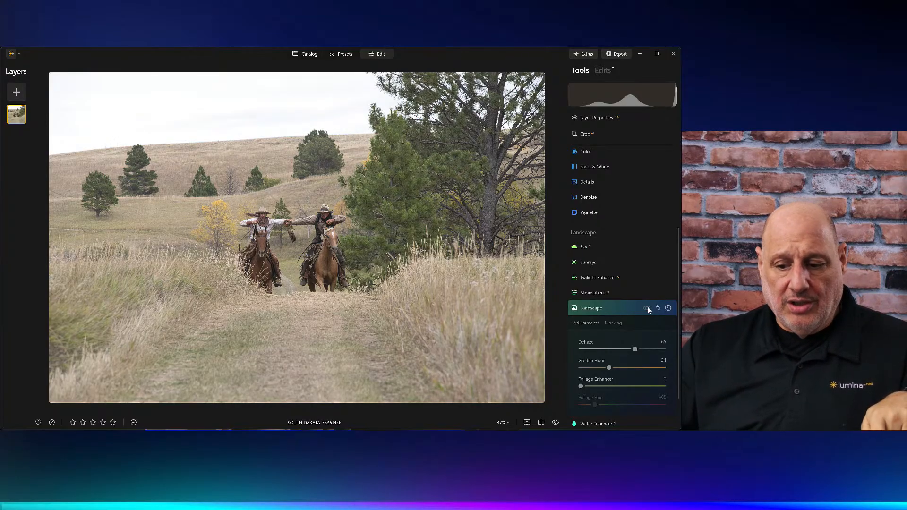
pyautogui.click(647, 309)
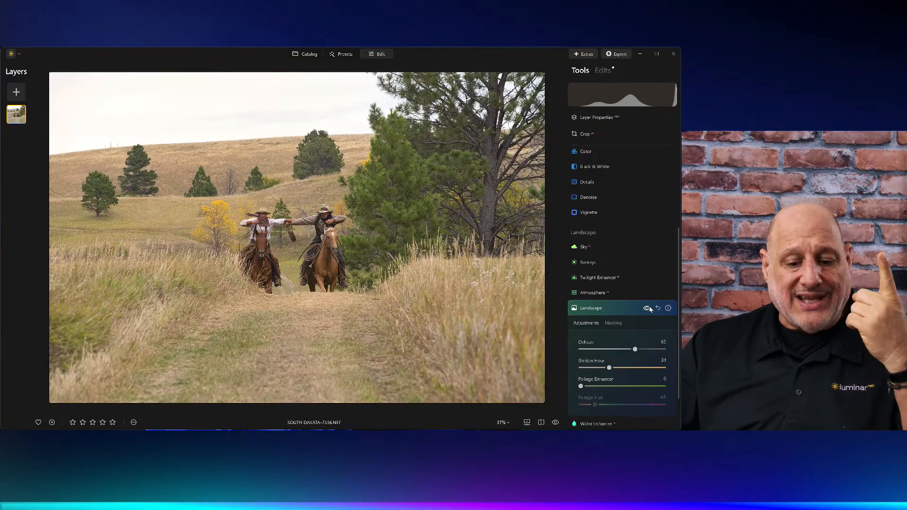
# - Try Auto Adjust in the photo's RAW Develop edit and reset the Develop adjustments
pyautogui.click(600, 71)
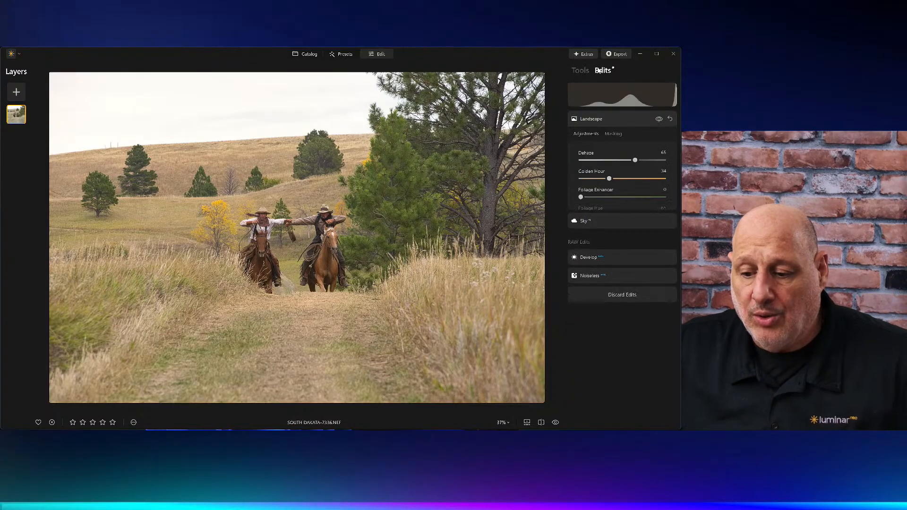
pyautogui.click(603, 119)
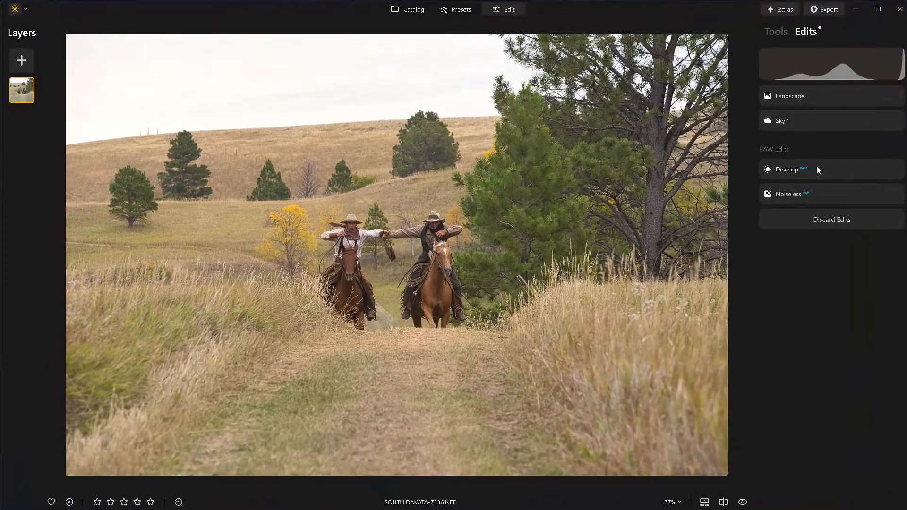
pyautogui.click(612, 171)
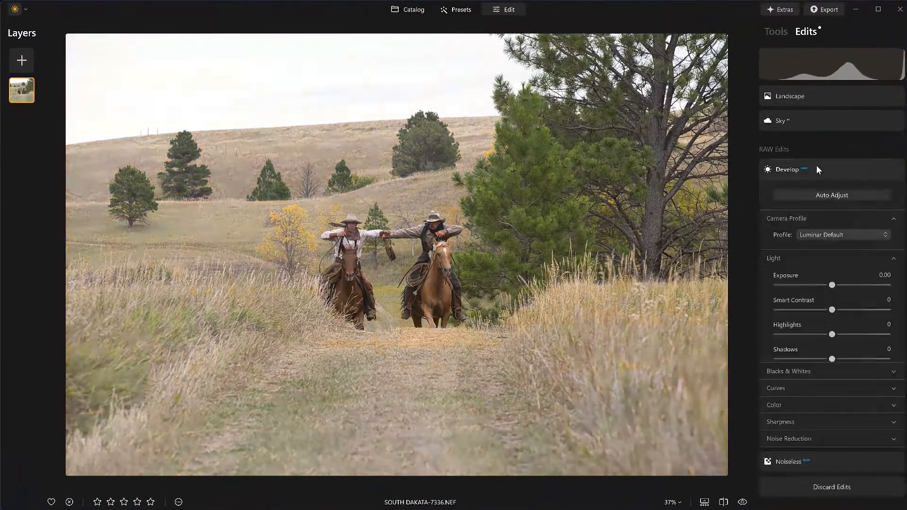
pyautogui.click(817, 165)
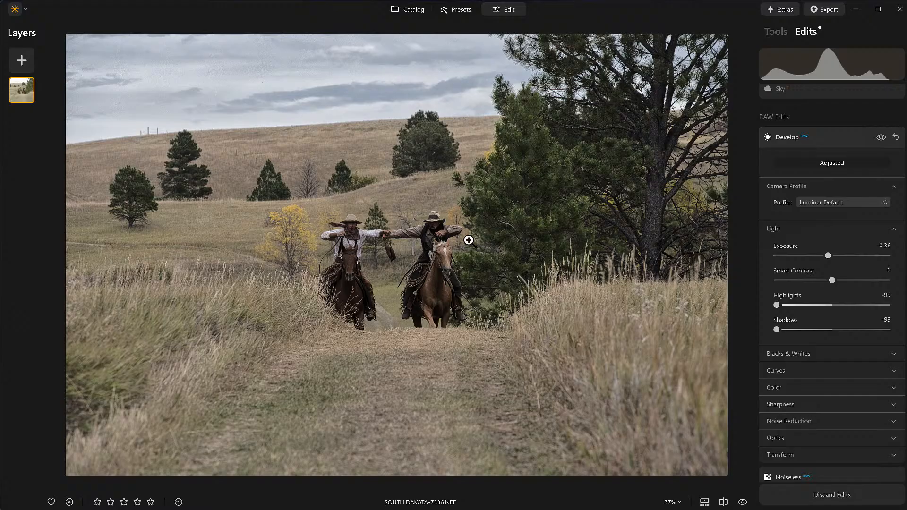
pyautogui.click(897, 138)
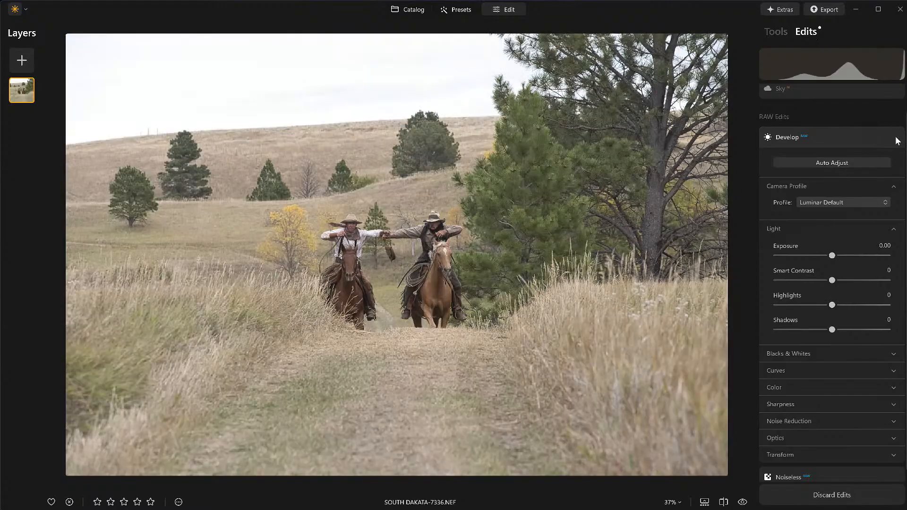
# - Set Blacks to -42 in the RAW Develop edit and reduce the Landscape edit's Dehaze to 52
pyautogui.click(827, 355)
pyautogui.moveTo(830, 410); pyautogui.dragTo(812, 412)
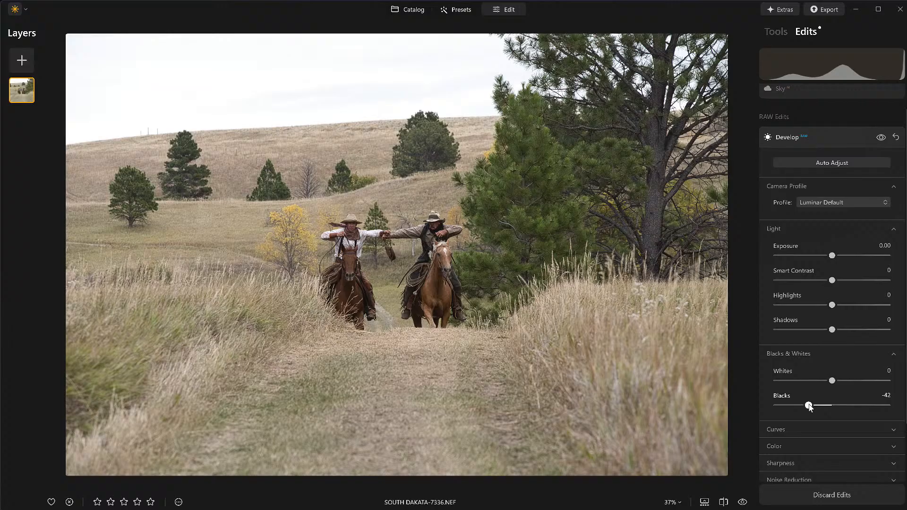
pyautogui.click(814, 83)
pyautogui.click(819, 91)
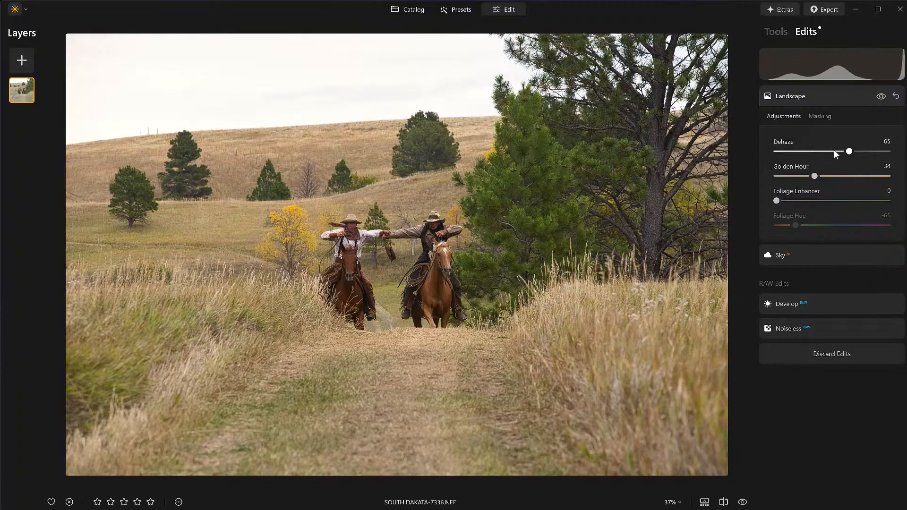
pyautogui.moveTo(849, 153)
pyautogui.mouseDown()
pyautogui.moveTo(805, 154)
pyautogui.moveTo(832, 155)
pyautogui.mouseUp()
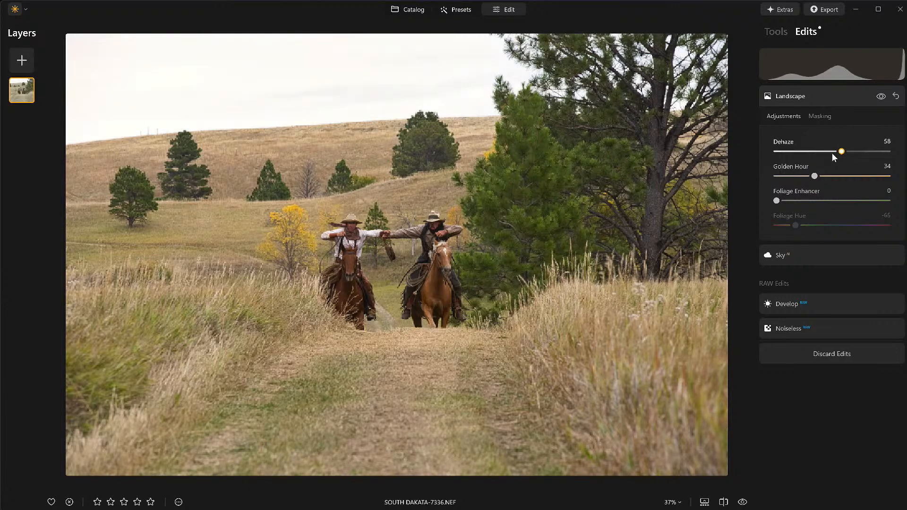
# - Apply Structure AI to the riders photo with Amount 23 and Boost 27, and collapse the tool
pyautogui.doubleClick(381, 241)
pyautogui.moveTo(380, 240); pyautogui.dragTo(390, 225)
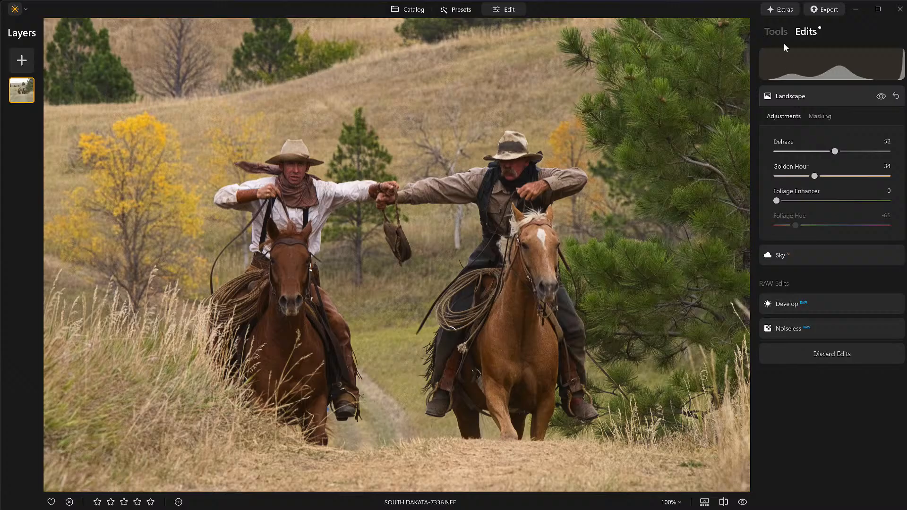
pyautogui.click(772, 36)
pyautogui.click(788, 185)
pyautogui.moveTo(781, 237); pyautogui.dragTo(841, 219)
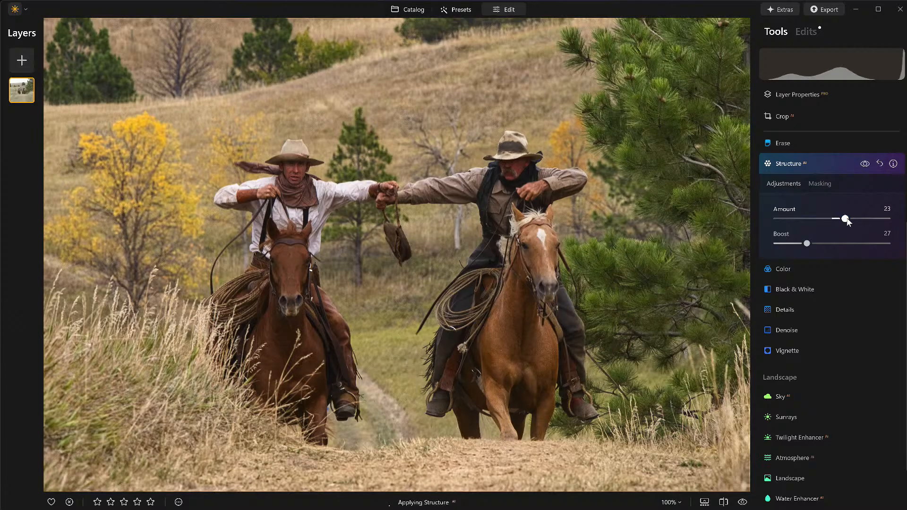
pyautogui.click(833, 162)
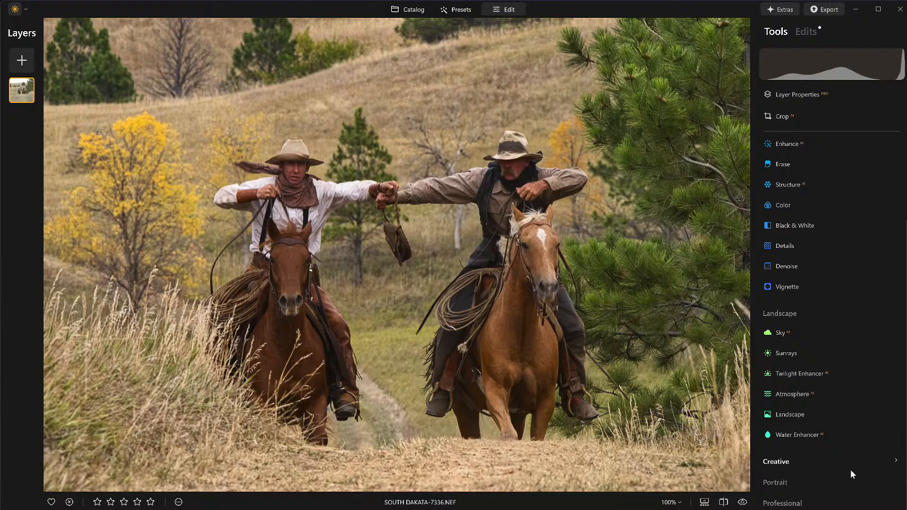
pyautogui.click(782, 484)
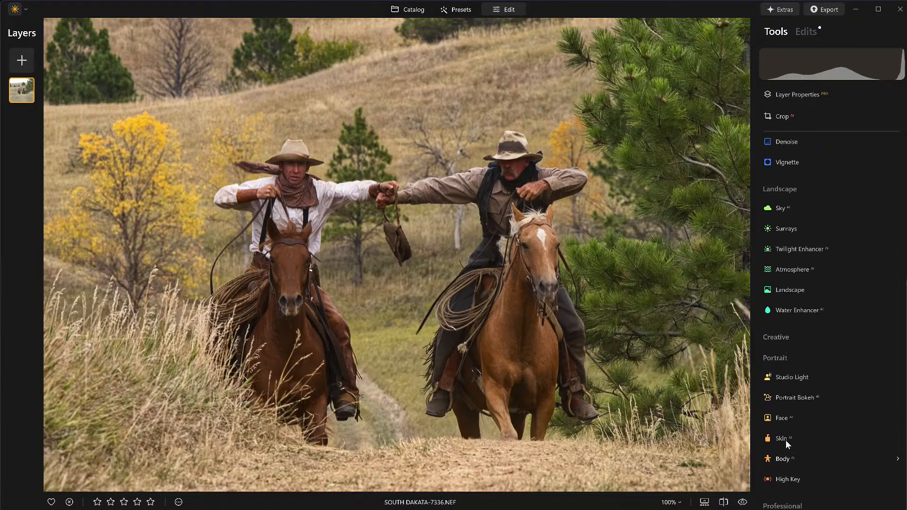
pyautogui.click(783, 419)
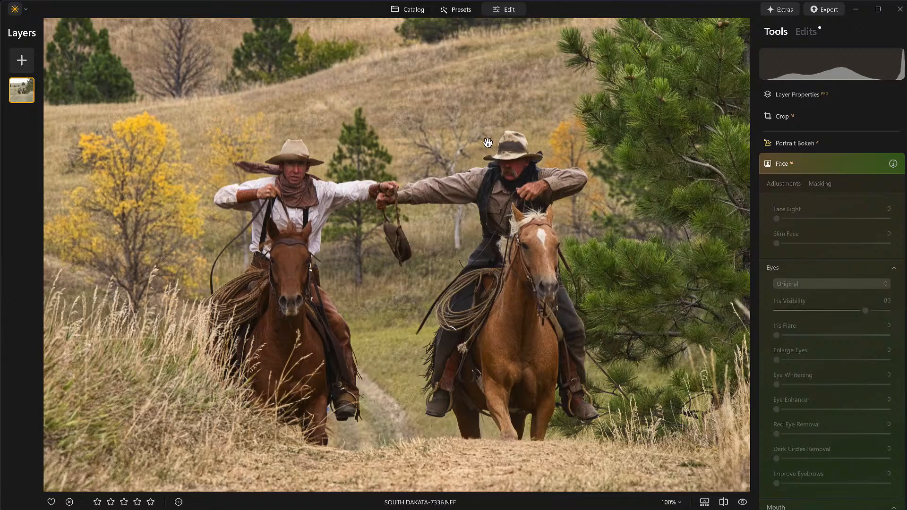
pyautogui.click(810, 166)
pyautogui.scroll(4, 764, 339)
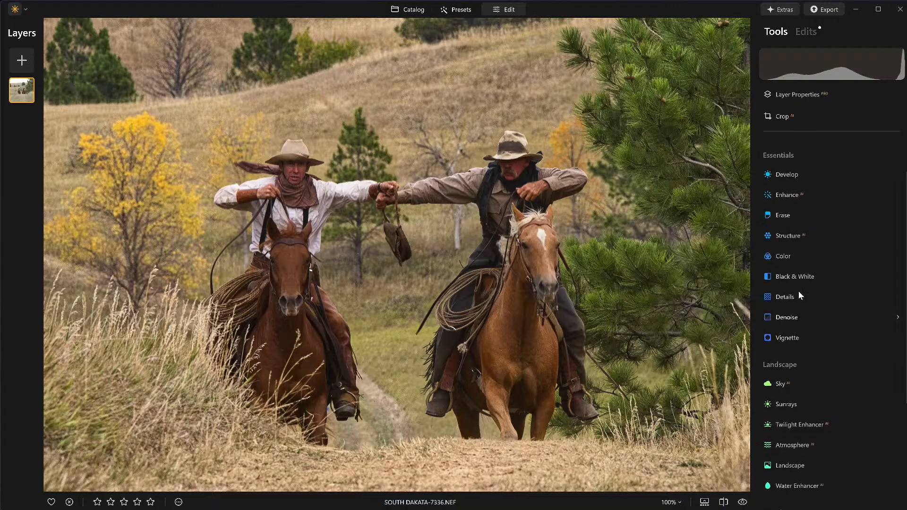
# - Try the Enhance tool's Accent on the riders photo and return it to 0
pyautogui.click(797, 196)
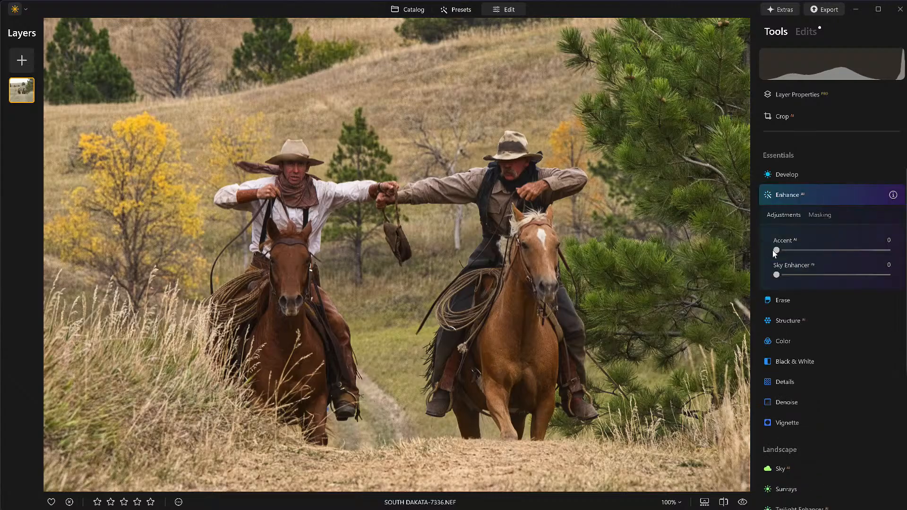
pyautogui.moveTo(776, 251); pyautogui.dragTo(798, 253)
pyautogui.moveTo(857, 255); pyautogui.dragTo(728, 258)
# - Apply Develop with Shadows 66, brush its mask over both riders' faces and their horses, and compare the photo with and without it
pyautogui.click(803, 176)
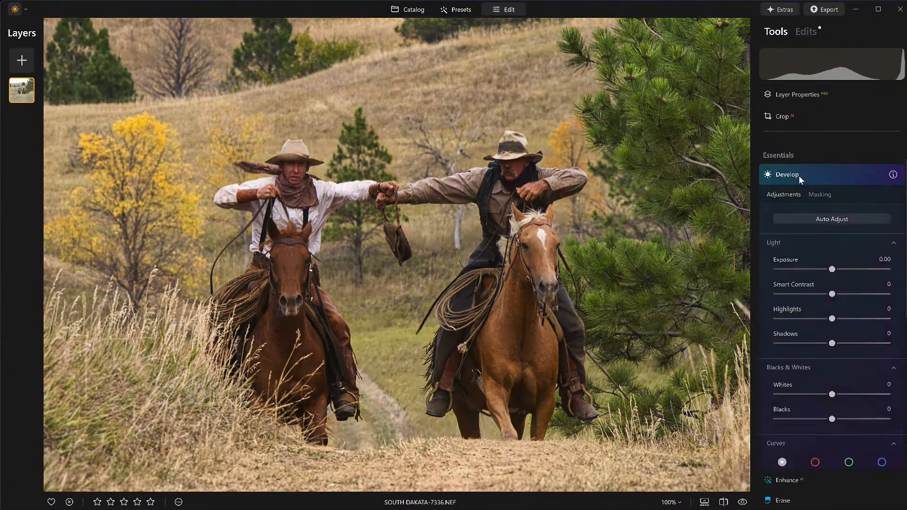
pyautogui.moveTo(833, 336); pyautogui.dragTo(870, 342)
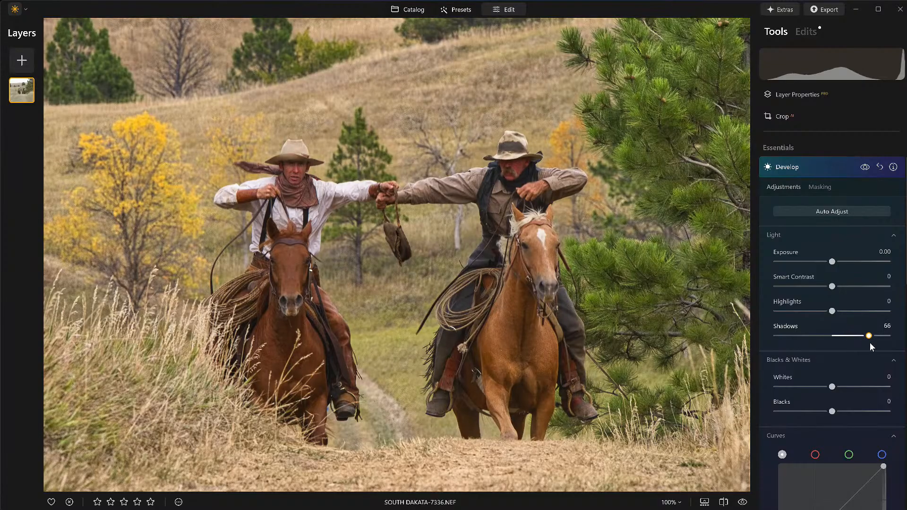
pyautogui.click(823, 186)
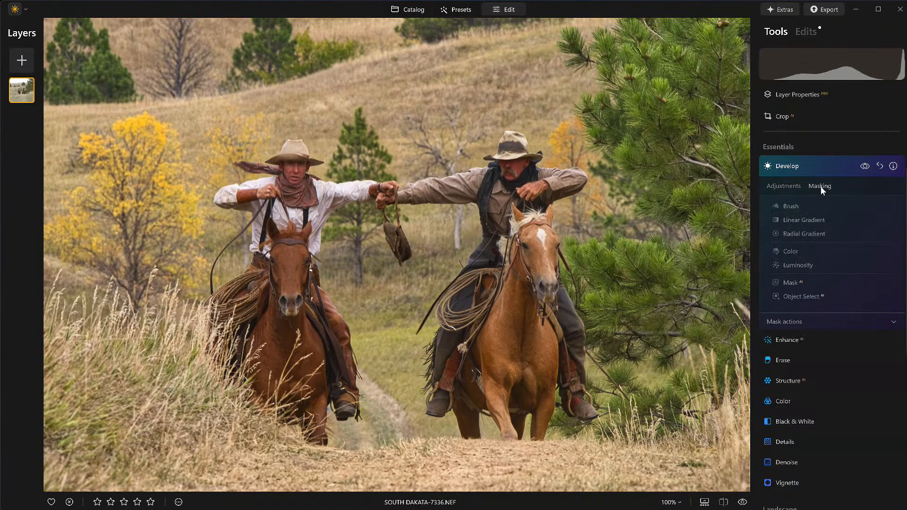
pyautogui.click(781, 205)
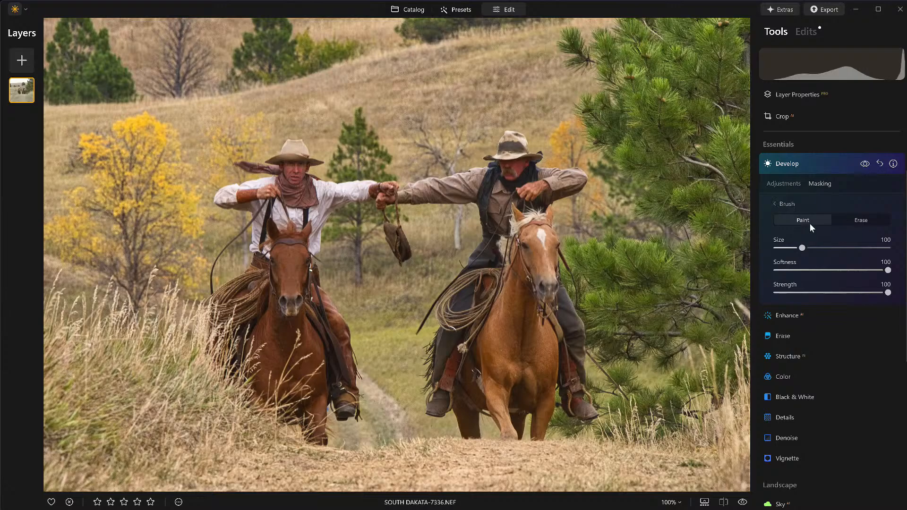
pyautogui.moveTo(533, 151)
pyautogui.mouseDown()
pyautogui.moveTo(502, 147)
pyautogui.moveTo(499, 129)
pyautogui.moveTo(488, 155)
pyautogui.mouseUp()
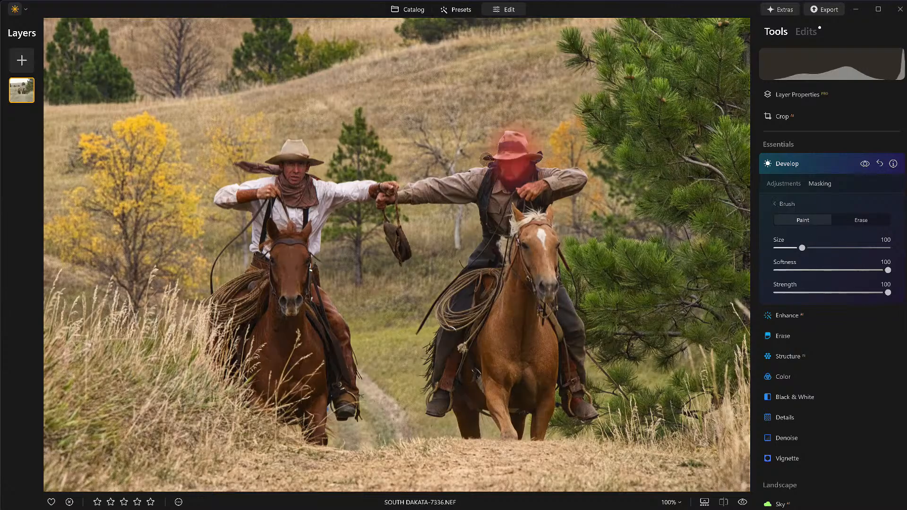
pyautogui.moveTo(273, 145); pyautogui.dragTo(276, 154)
pyautogui.moveTo(504, 204); pyautogui.dragTo(544, 296)
pyautogui.moveTo(289, 210)
pyautogui.mouseDown()
pyautogui.moveTo(277, 303)
pyautogui.moveTo(286, 345)
pyautogui.mouseUp()
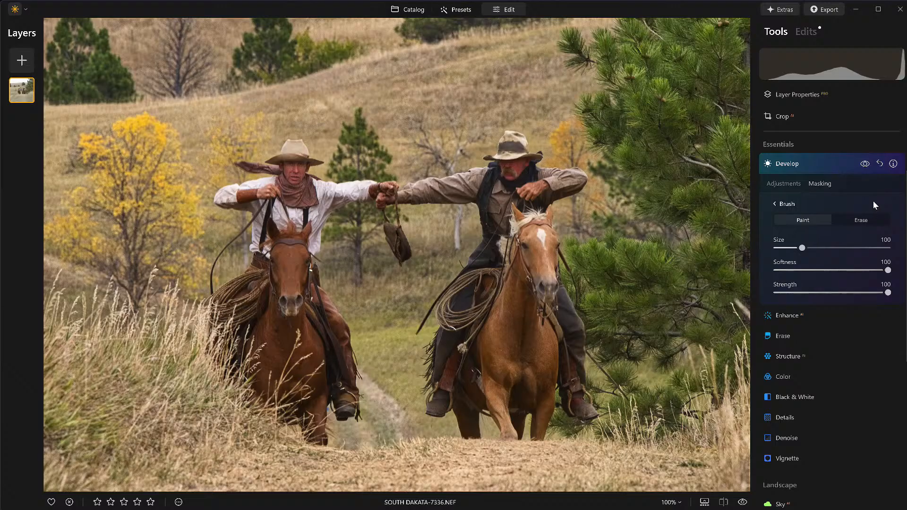
pyautogui.click(865, 165)
pyautogui.click(865, 165)
# - Set the Develop mask brush to Erase with Strength 46 and check the masked edit with the mask overlay and a before/after comparison
pyautogui.click(857, 221)
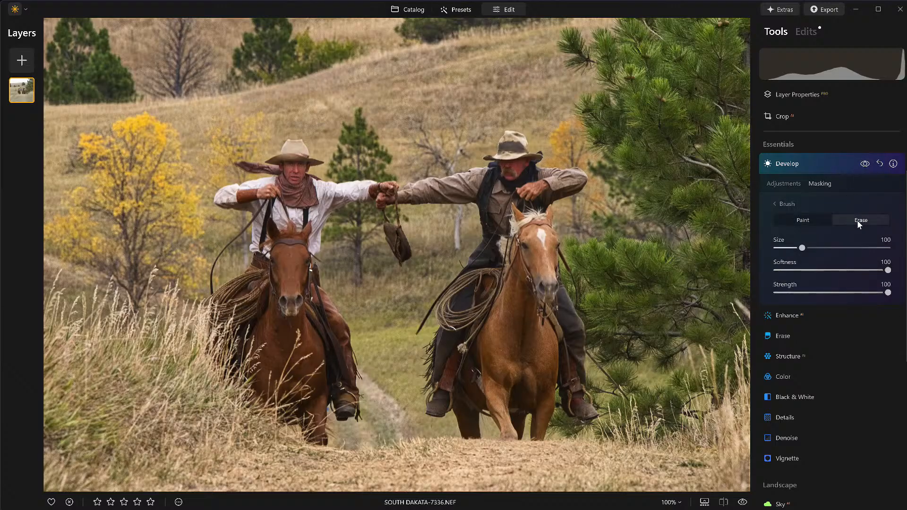
pyautogui.moveTo(888, 293); pyautogui.dragTo(853, 293)
pyautogui.press('/')
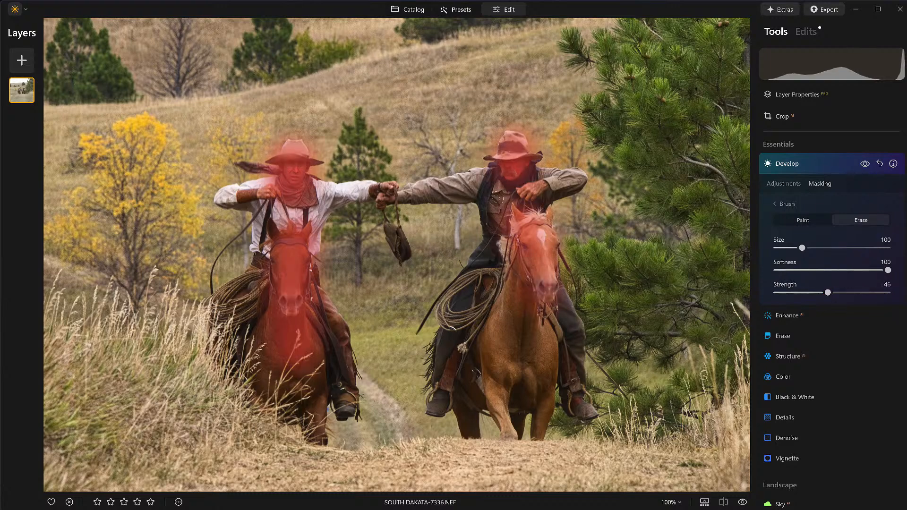
pyautogui.press('/')
pyautogui.press('/')
pyautogui.press('/')
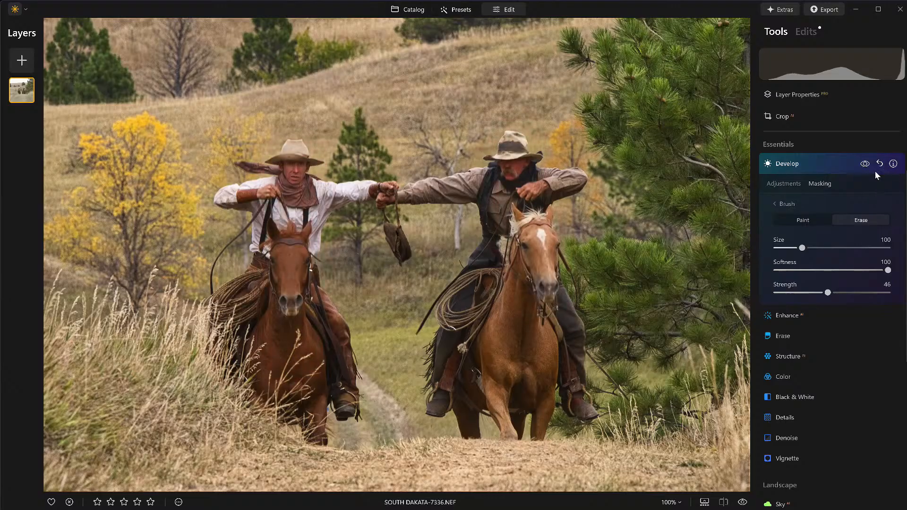
pyautogui.click(864, 164)
pyautogui.click(864, 164)
pyautogui.click(834, 162)
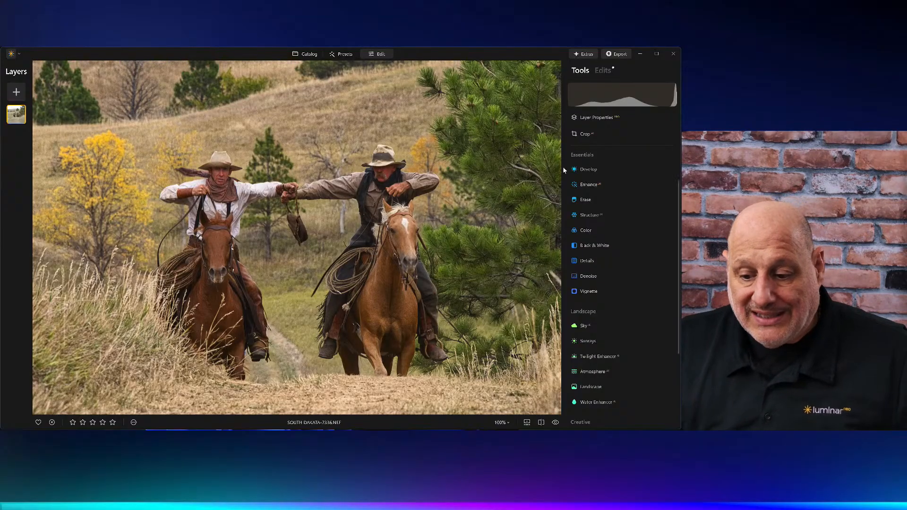
# - Collapse the Landscape, Portrait and Essentials tool groups and expand the Creative tools
pyautogui.click(595, 312)
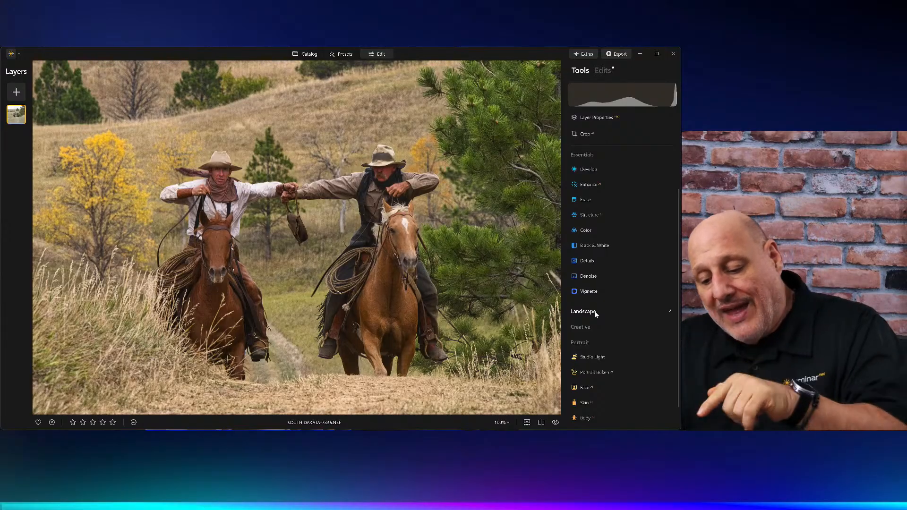
pyautogui.click(584, 344)
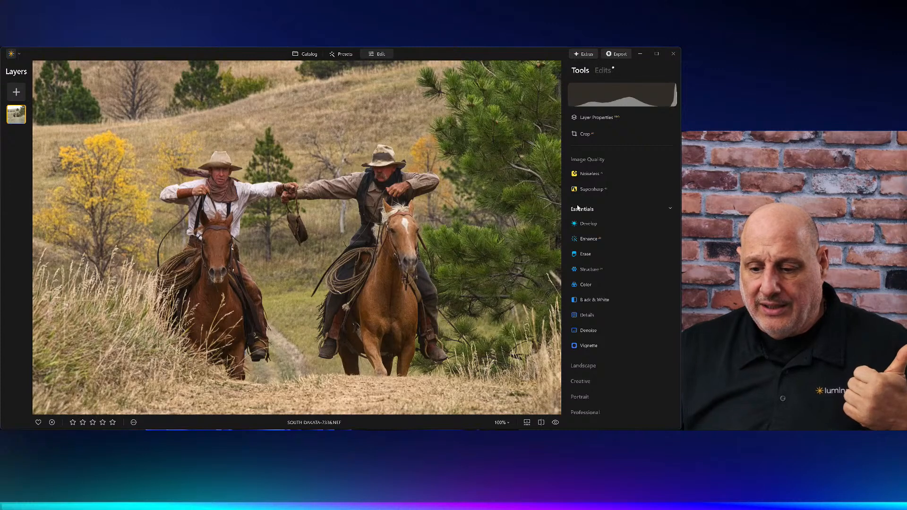
pyautogui.click(580, 210)
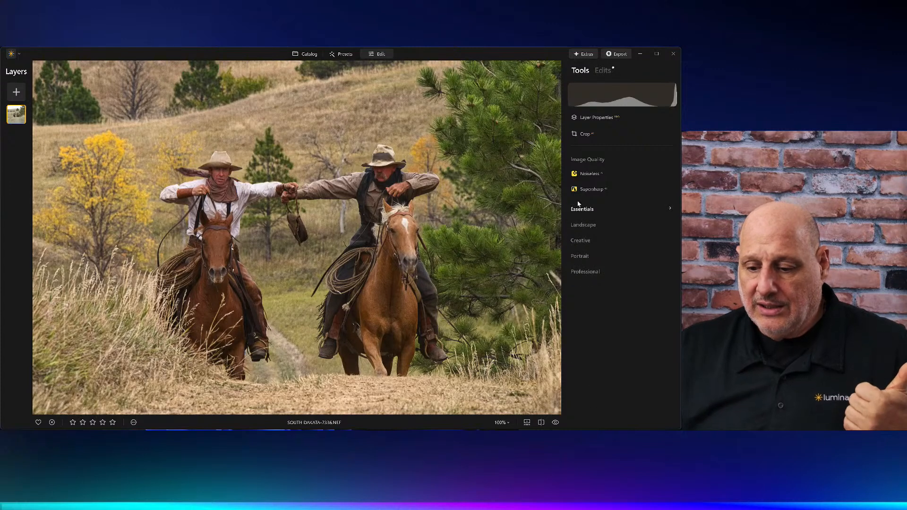
pyautogui.click(580, 242)
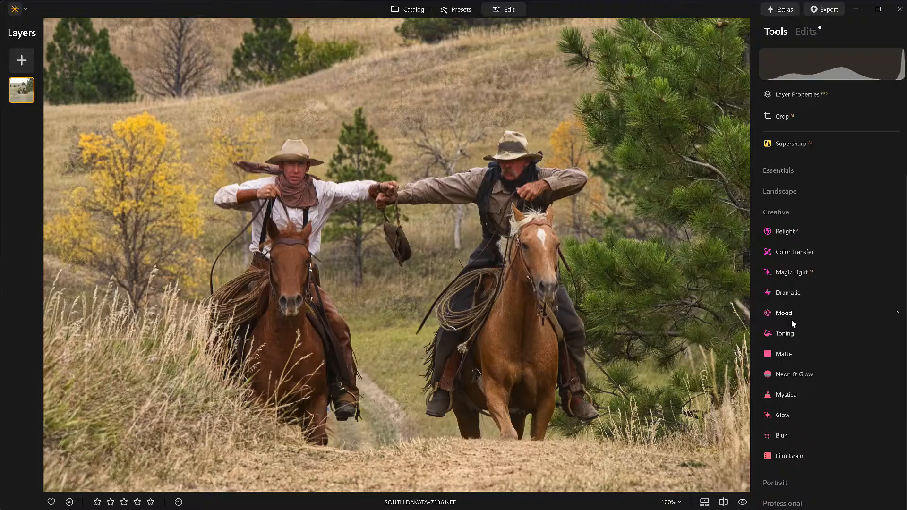
# - Apply the Mystical tool with Amount 29 and compare the photo with and without the effect
pyautogui.click(791, 394)
pyautogui.moveTo(780, 356); pyautogui.dragTo(810, 354)
pyautogui.click(866, 299)
pyautogui.click(866, 299)
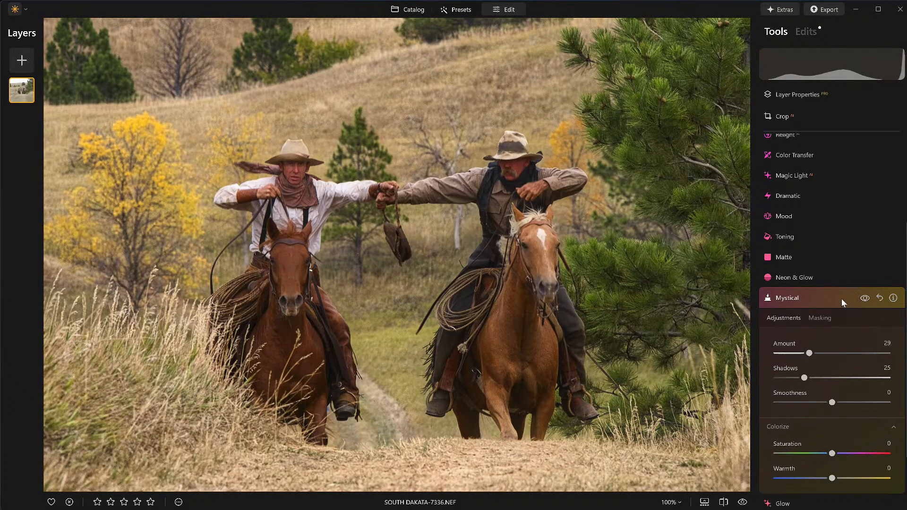